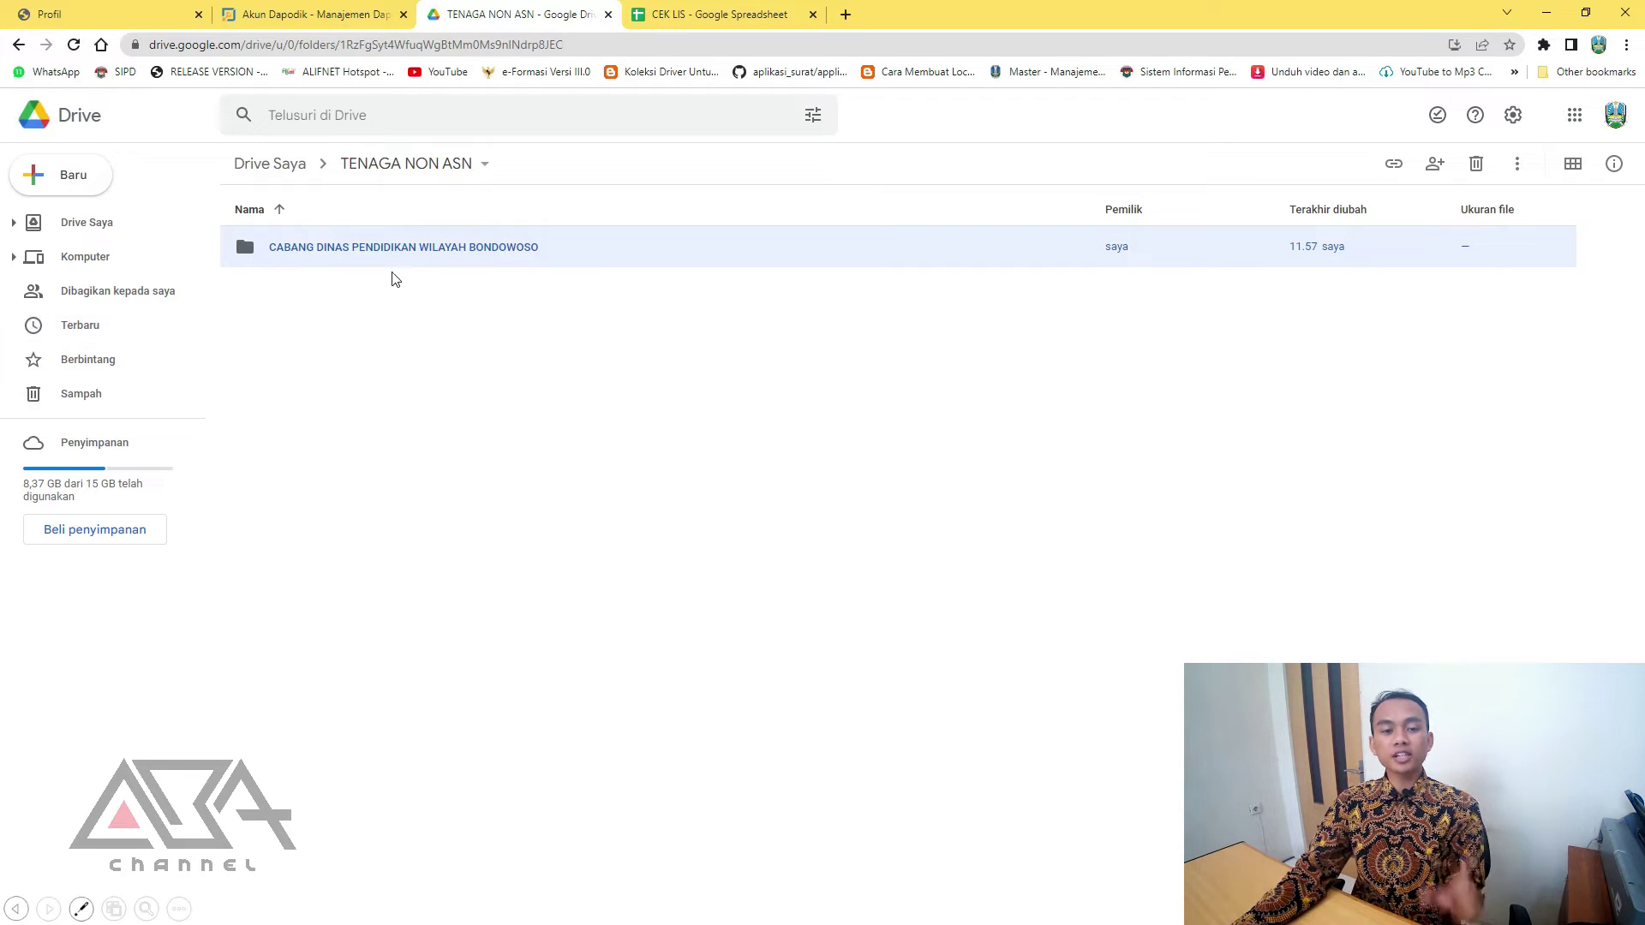
- Create a folder named KABUPATEN BONDOWOSO inside the CABANG DINAS PENDIDIKAN WILAYAH BONDOWOSO folder
double_click(422, 248)
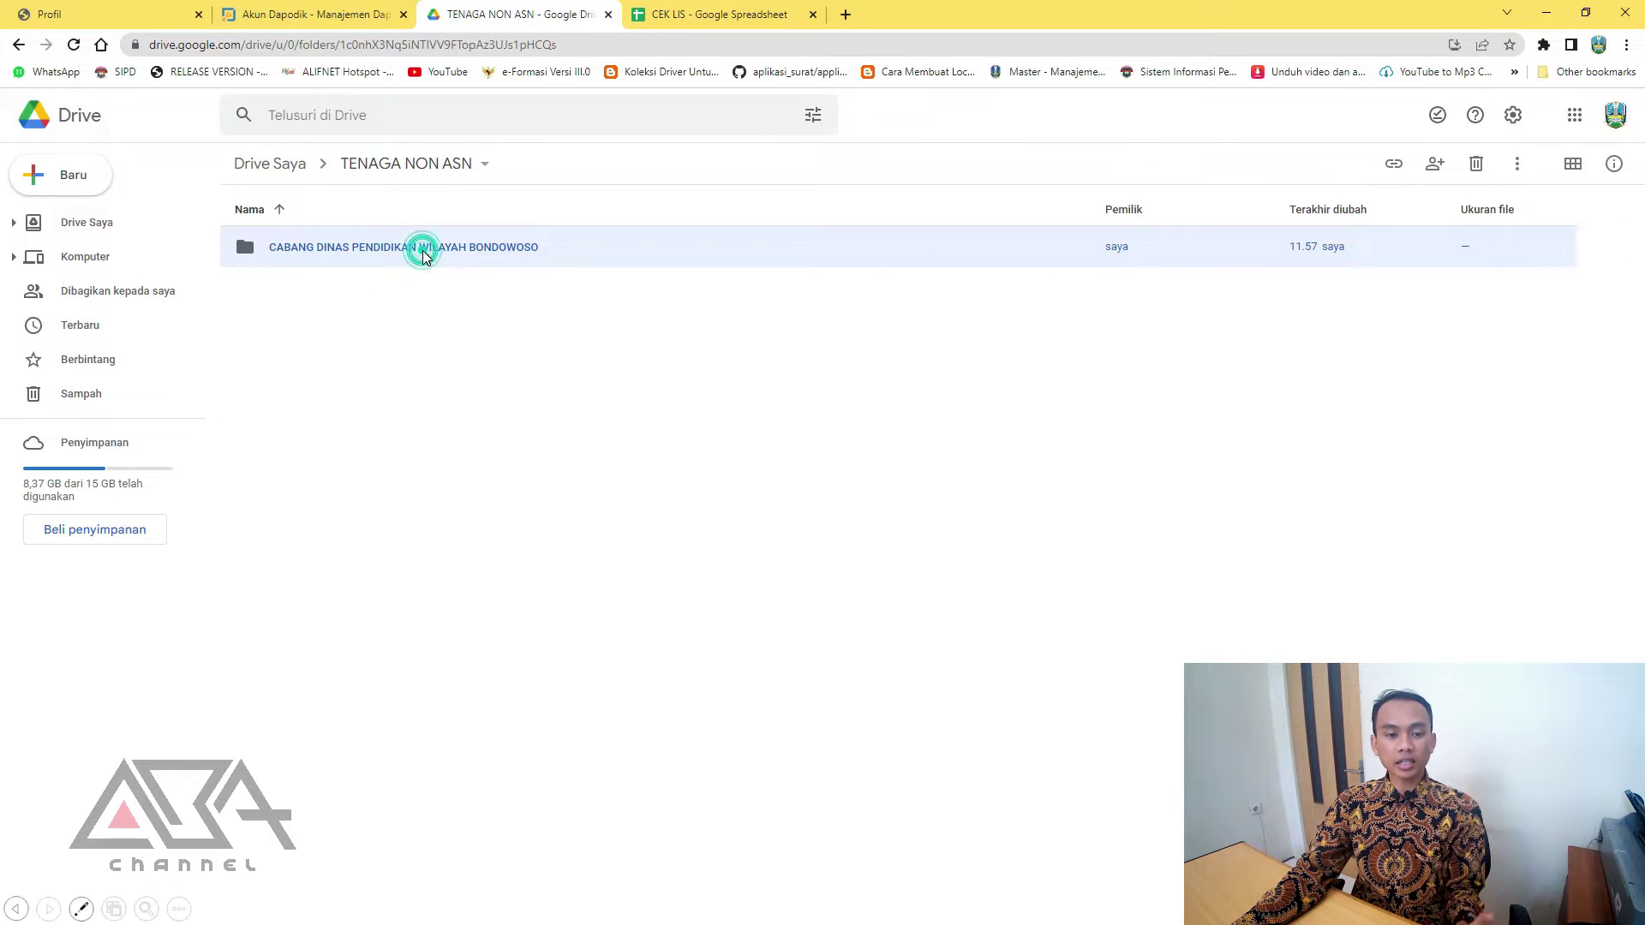
click(456, 280)
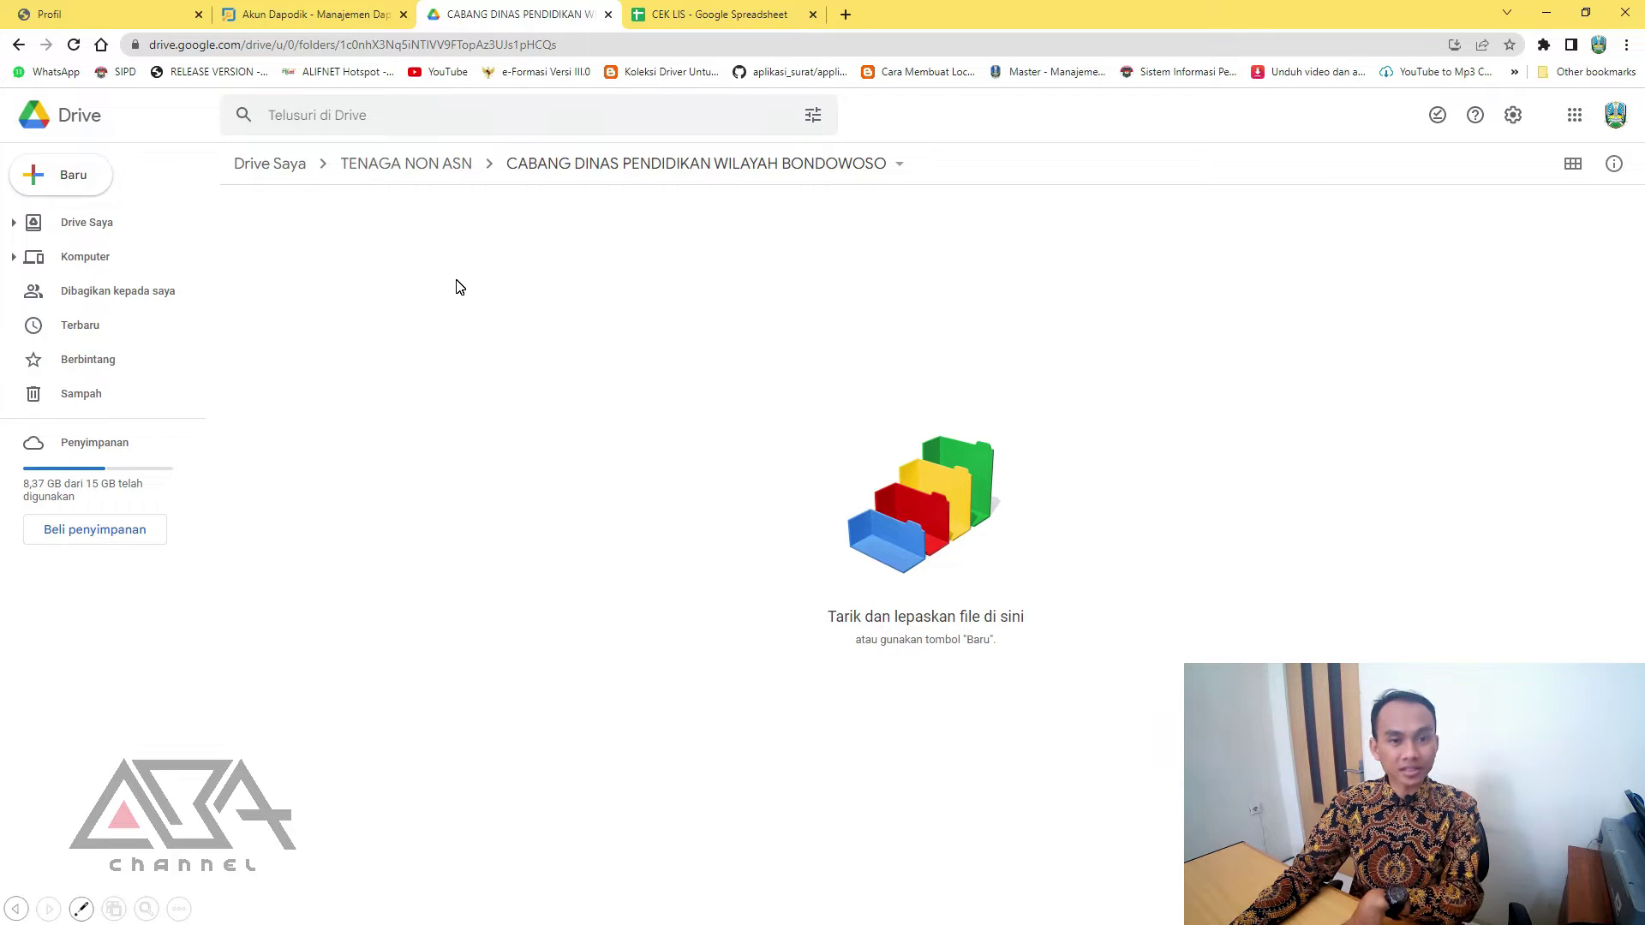
right_click(456, 287)
click(489, 319)
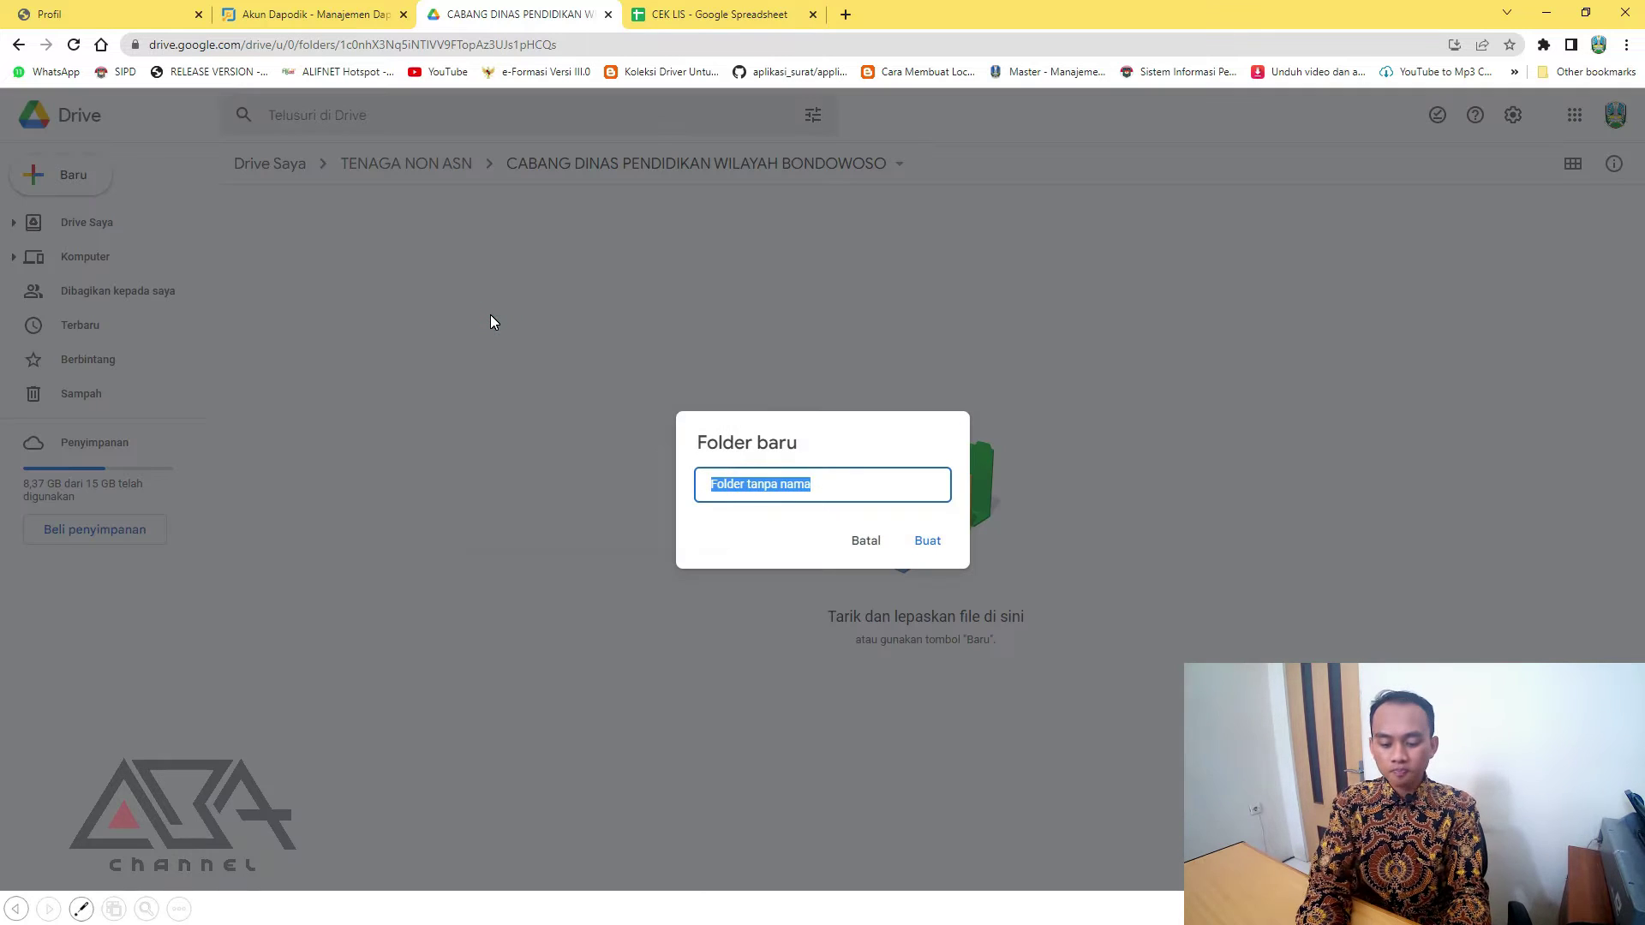
text(KABUPATEN)
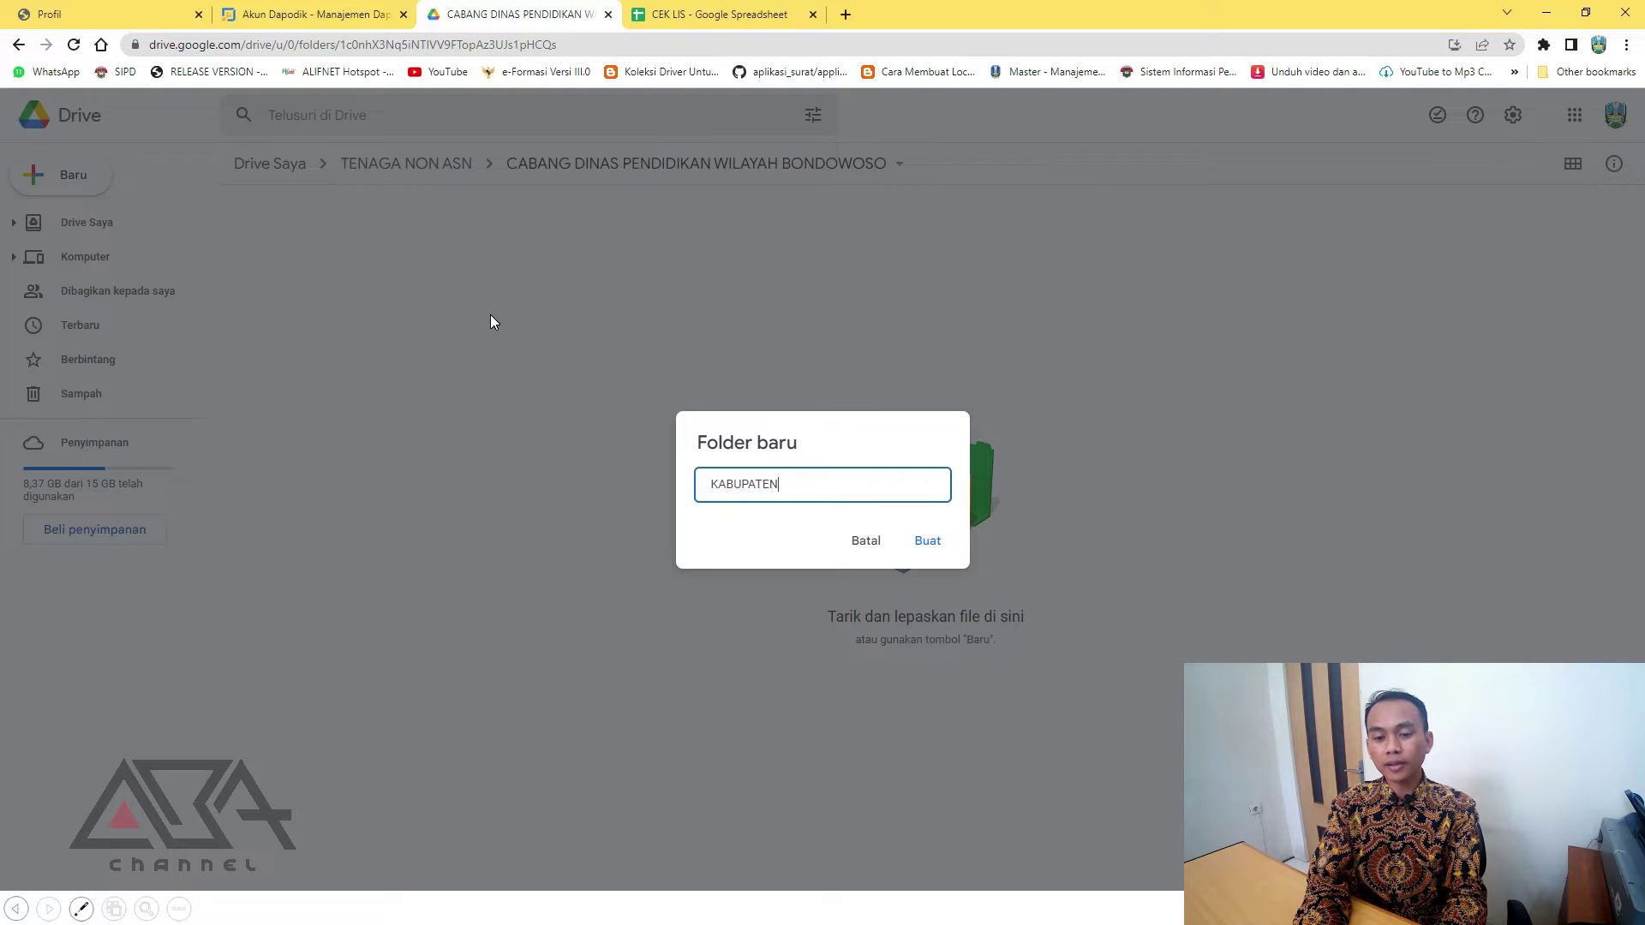
text( BONDOWOSO)
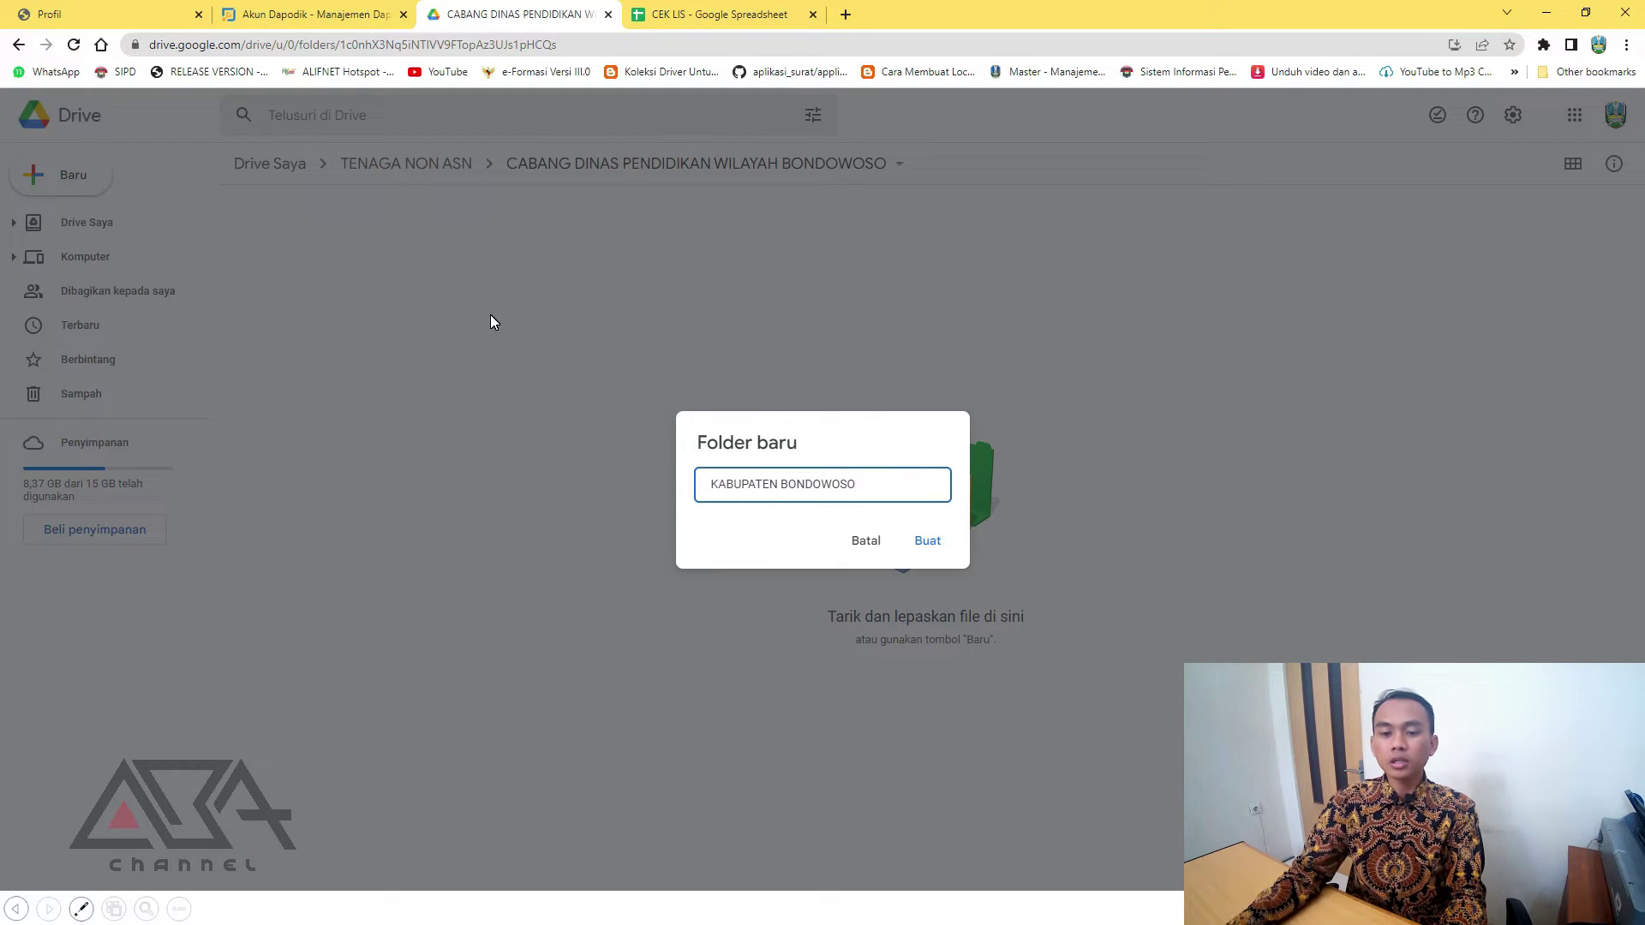
click(929, 542)
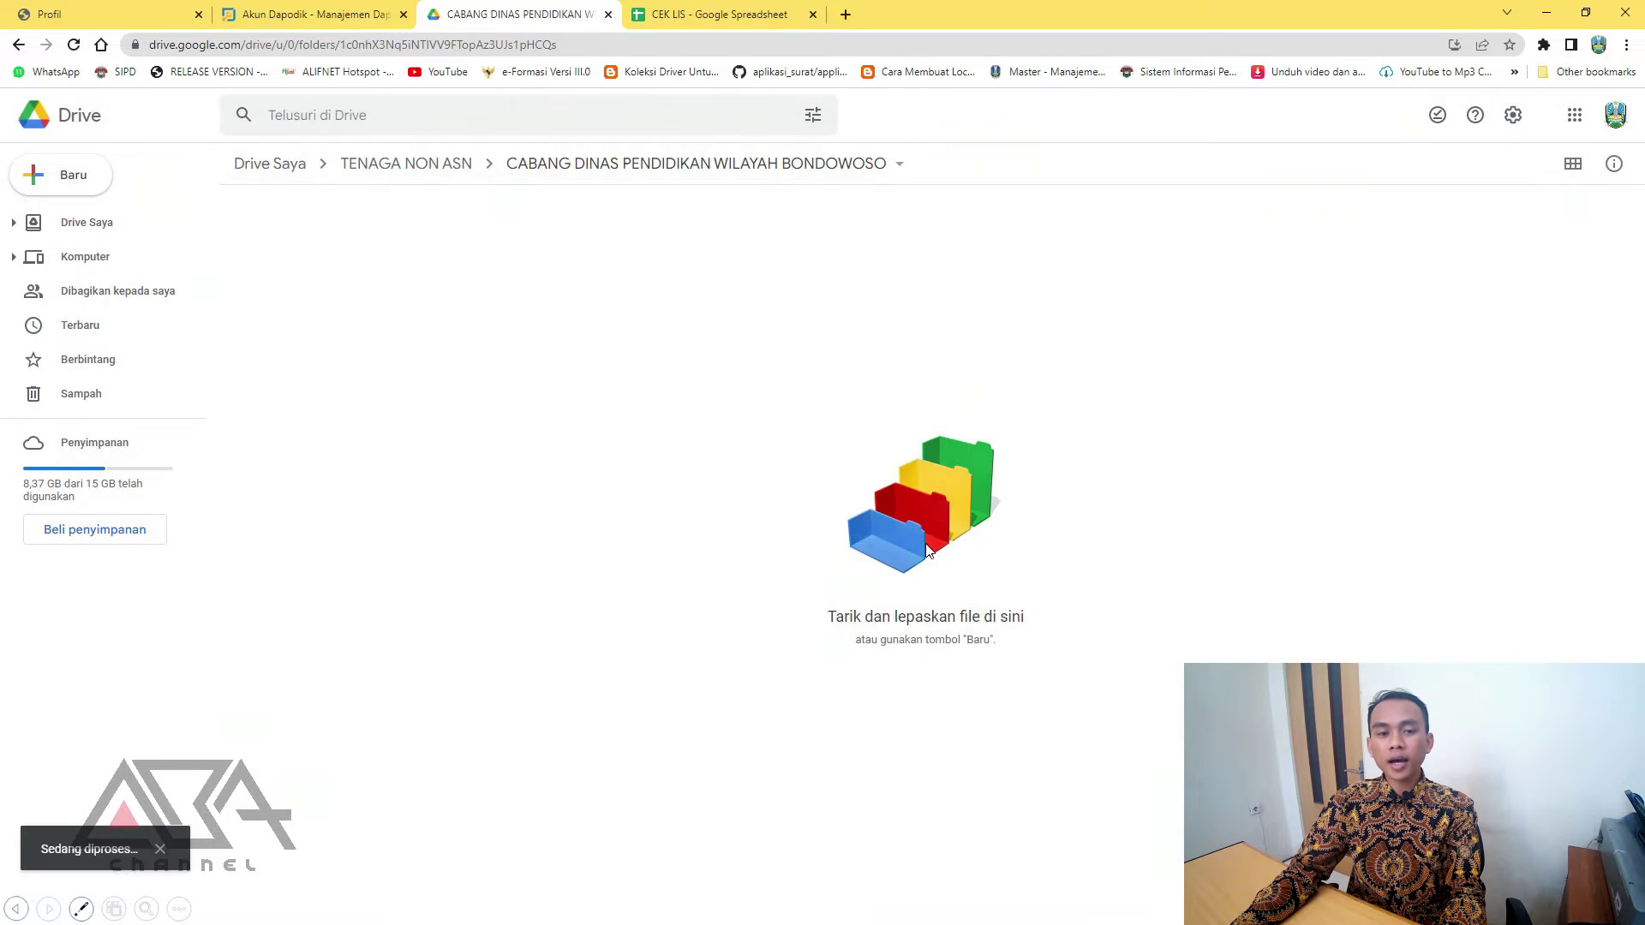
- Create a second folder named KABUPATEN SITUBONDO alongside the KABUPATEN BONDOWOSO folder
right_click(471, 349)
click(511, 380)
text(KABUPATEN SI)
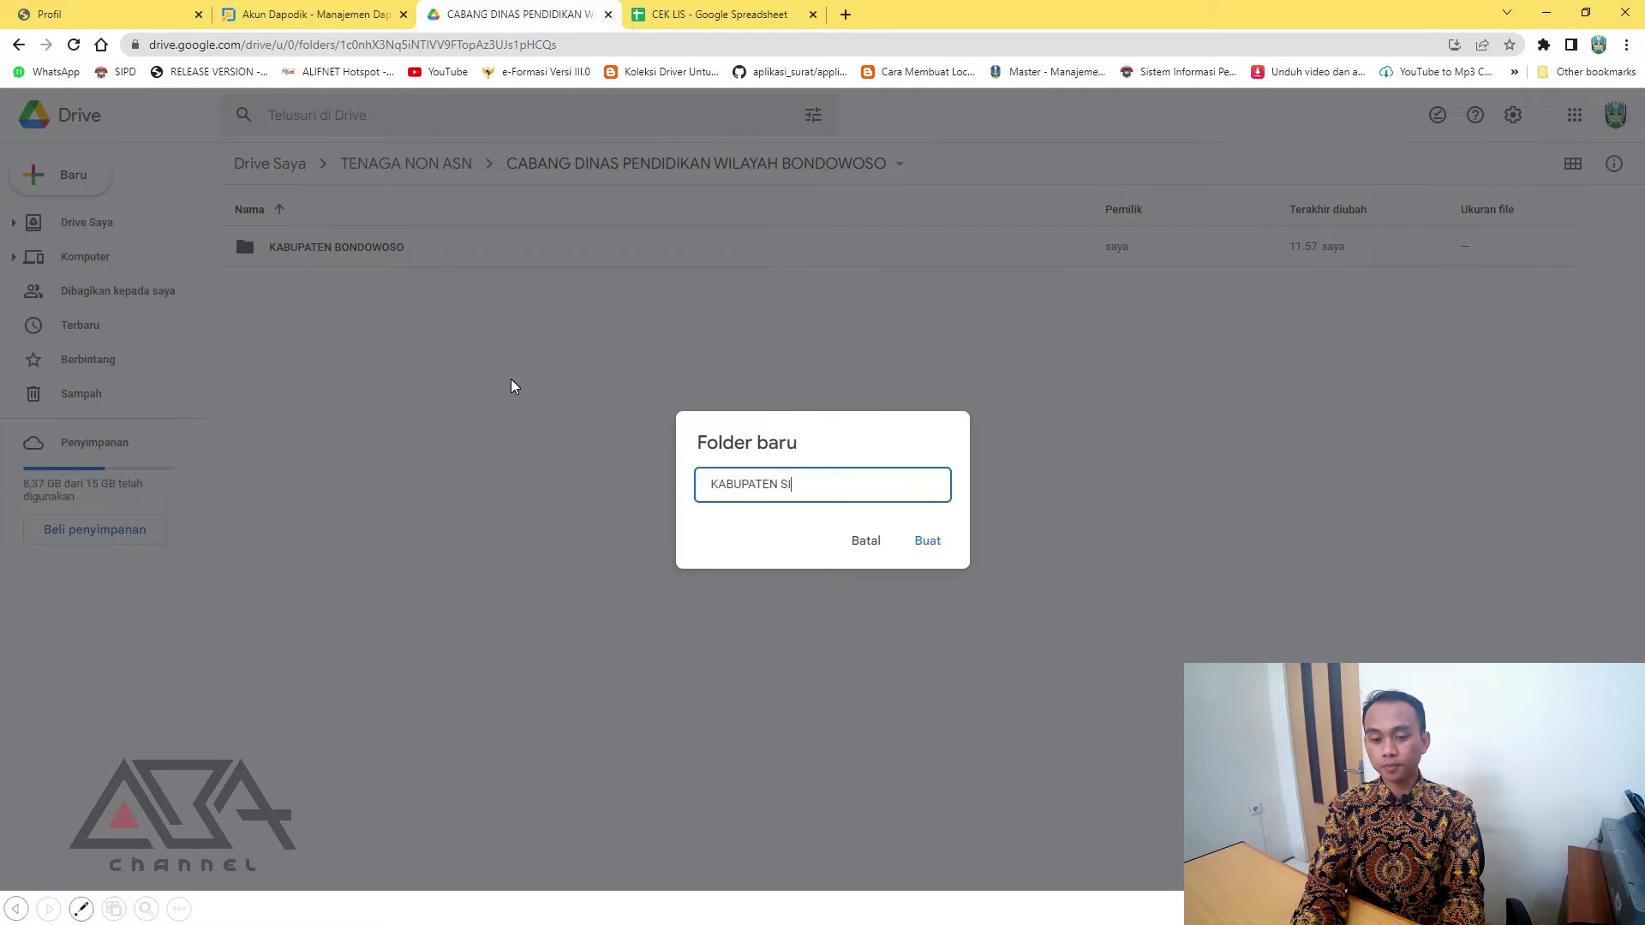
text(TUB)
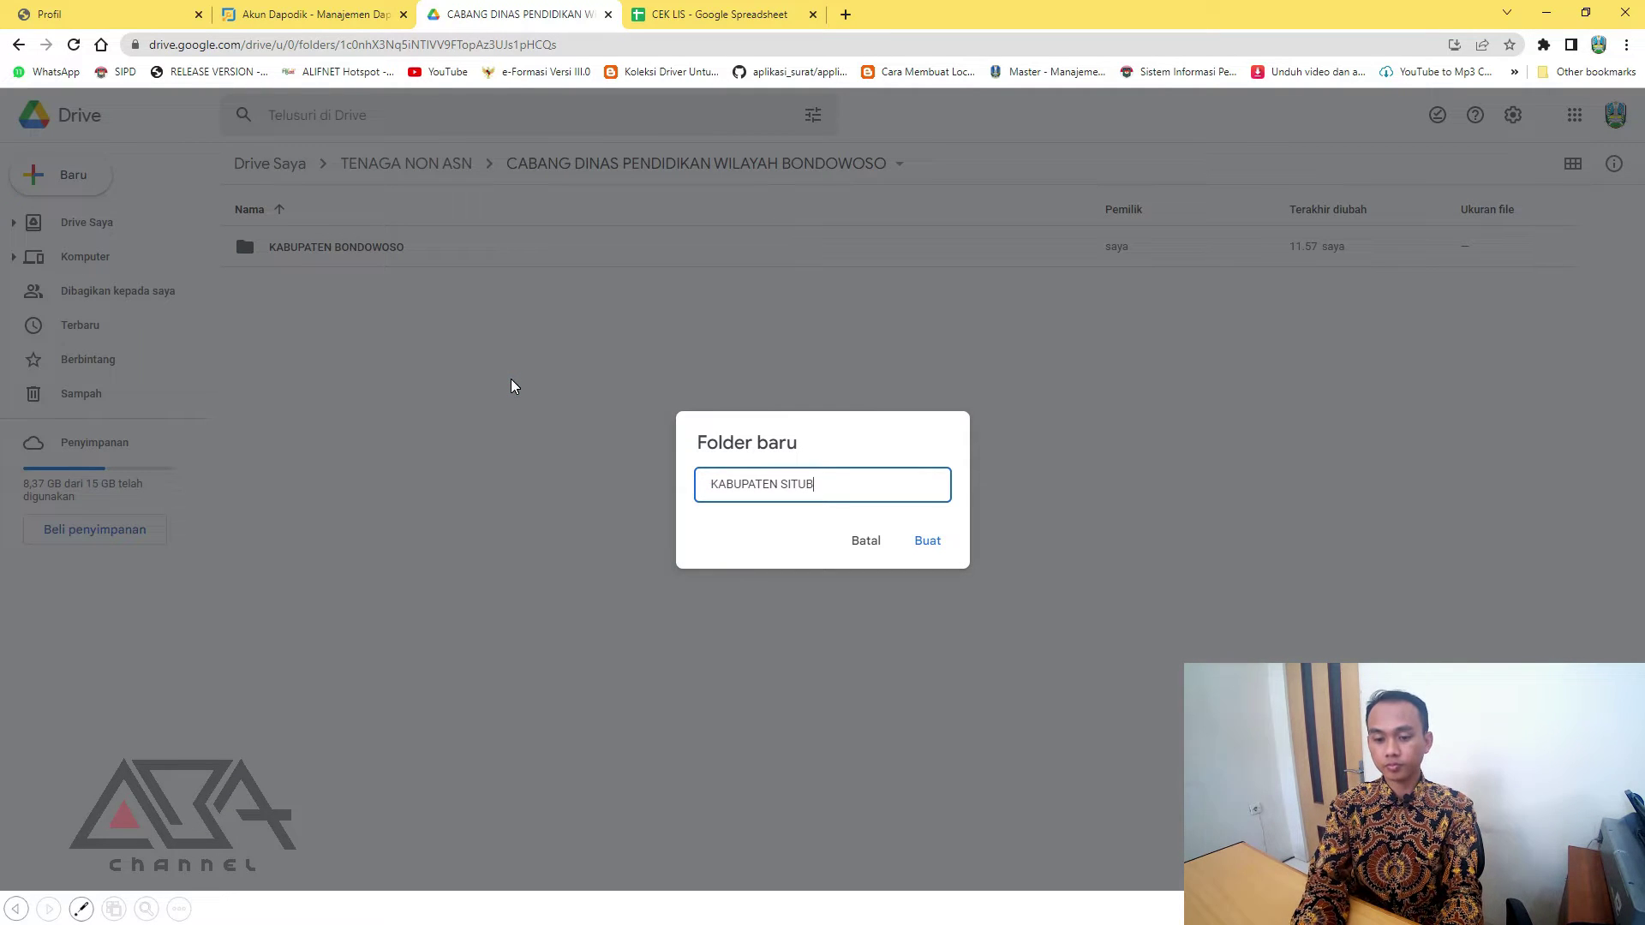
text(ONDO)
key(Return)
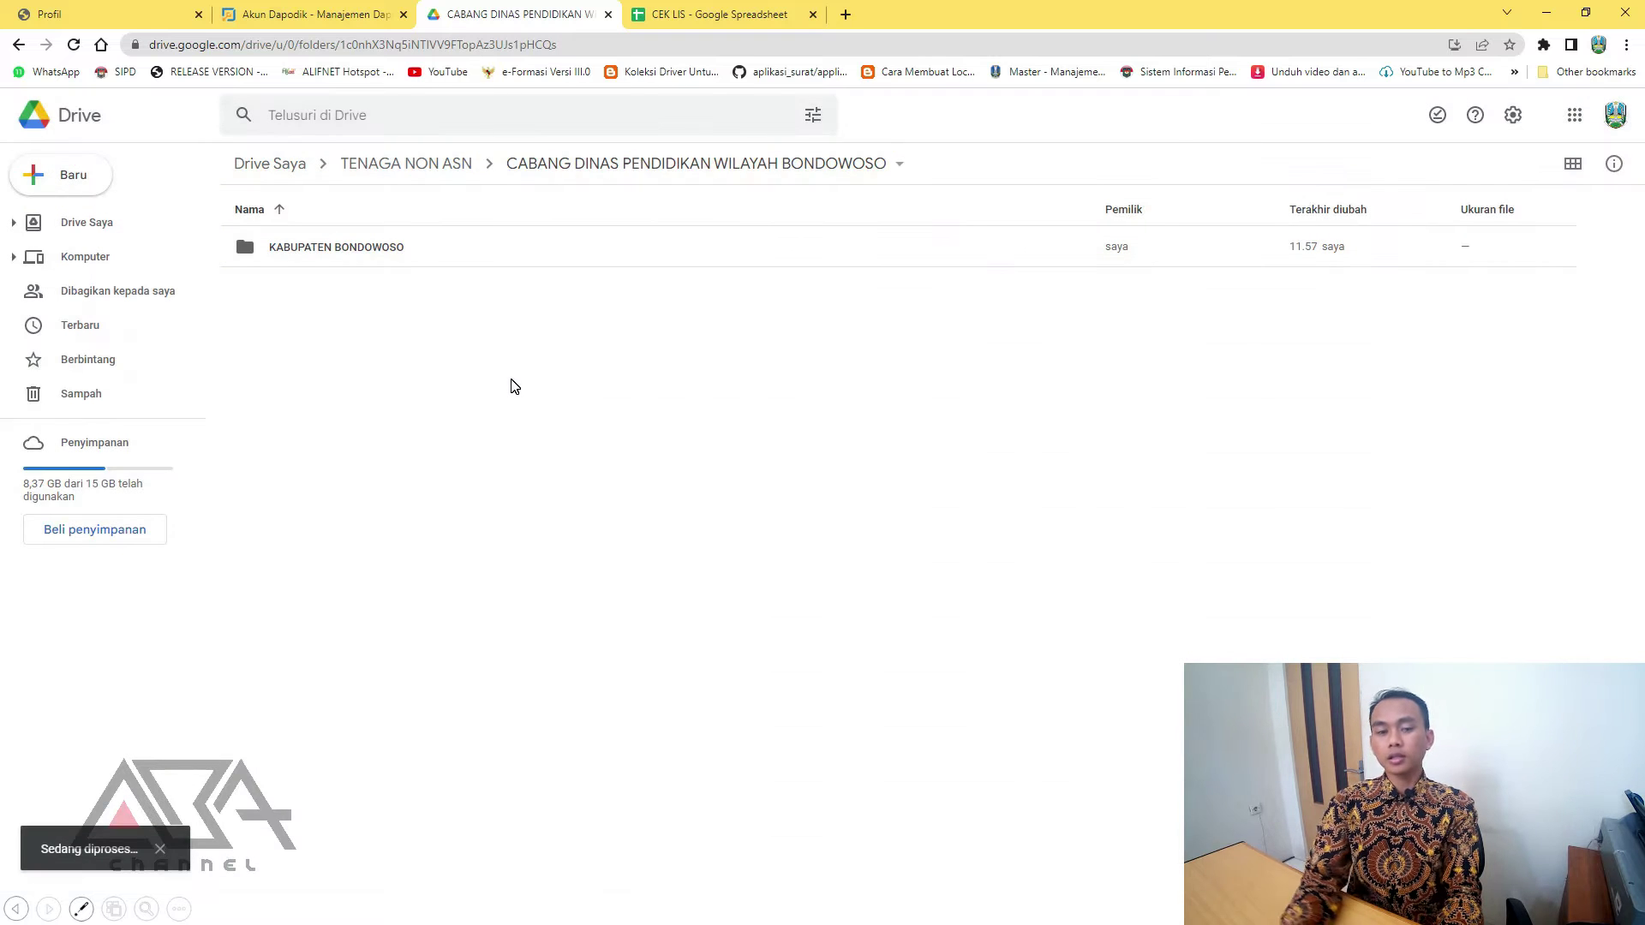
click(455, 420)
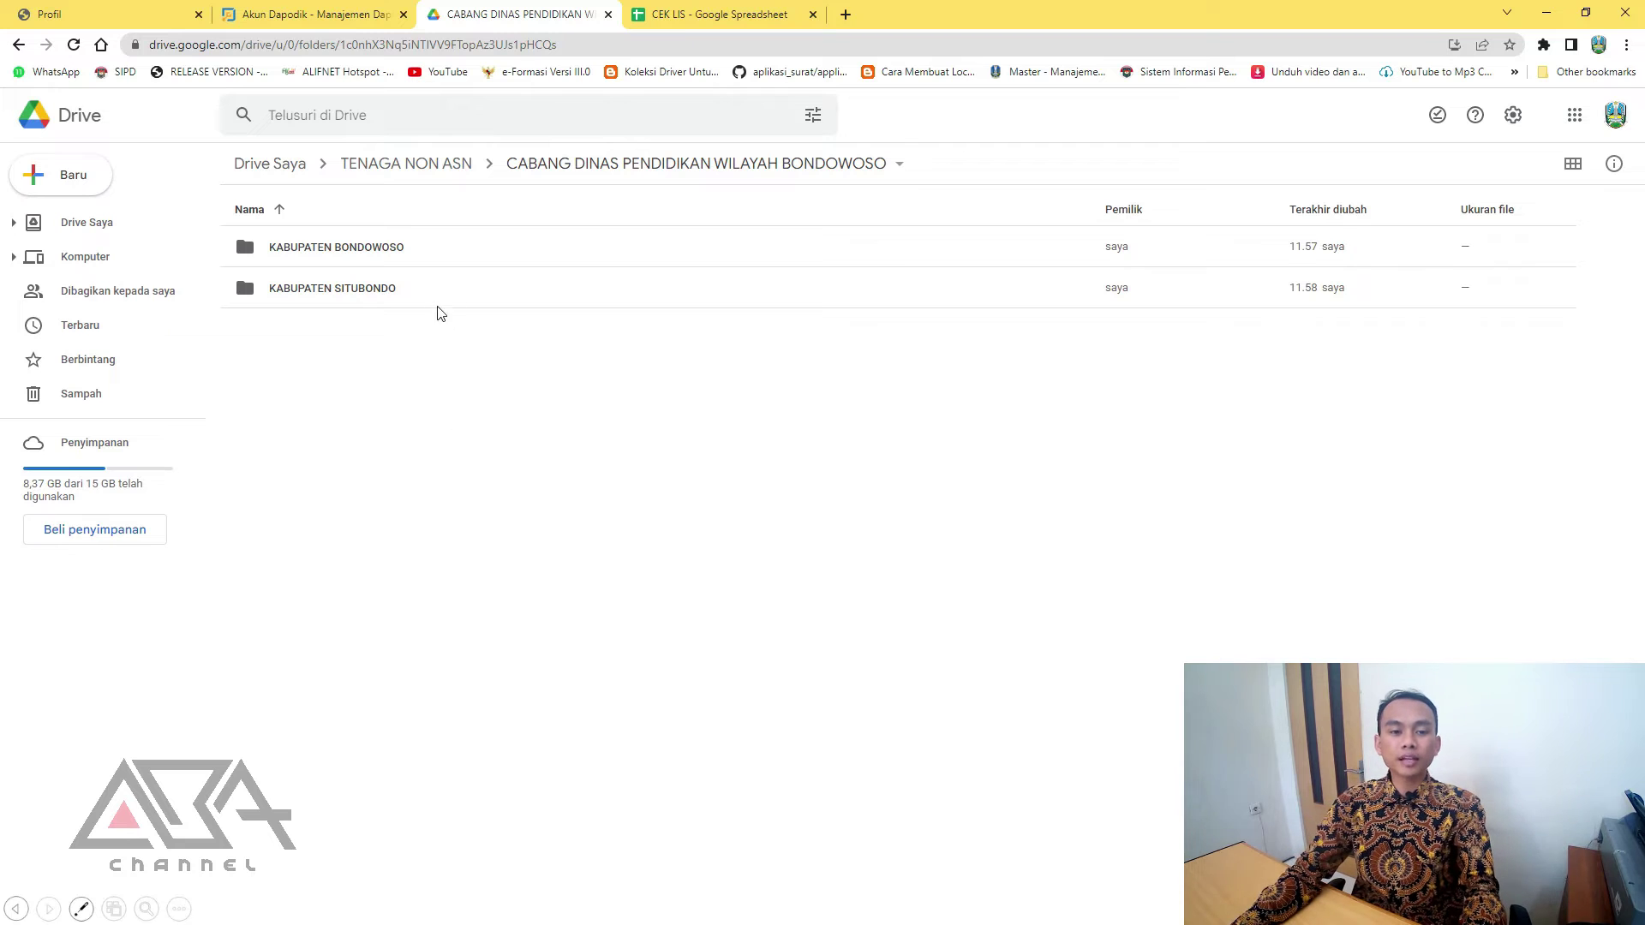
- Open the KABUPATEN BONDOWOSO folder and copy the school name SMAN 1 BONDOWOSO from the CEK LIS spreadsheet
click(394, 250)
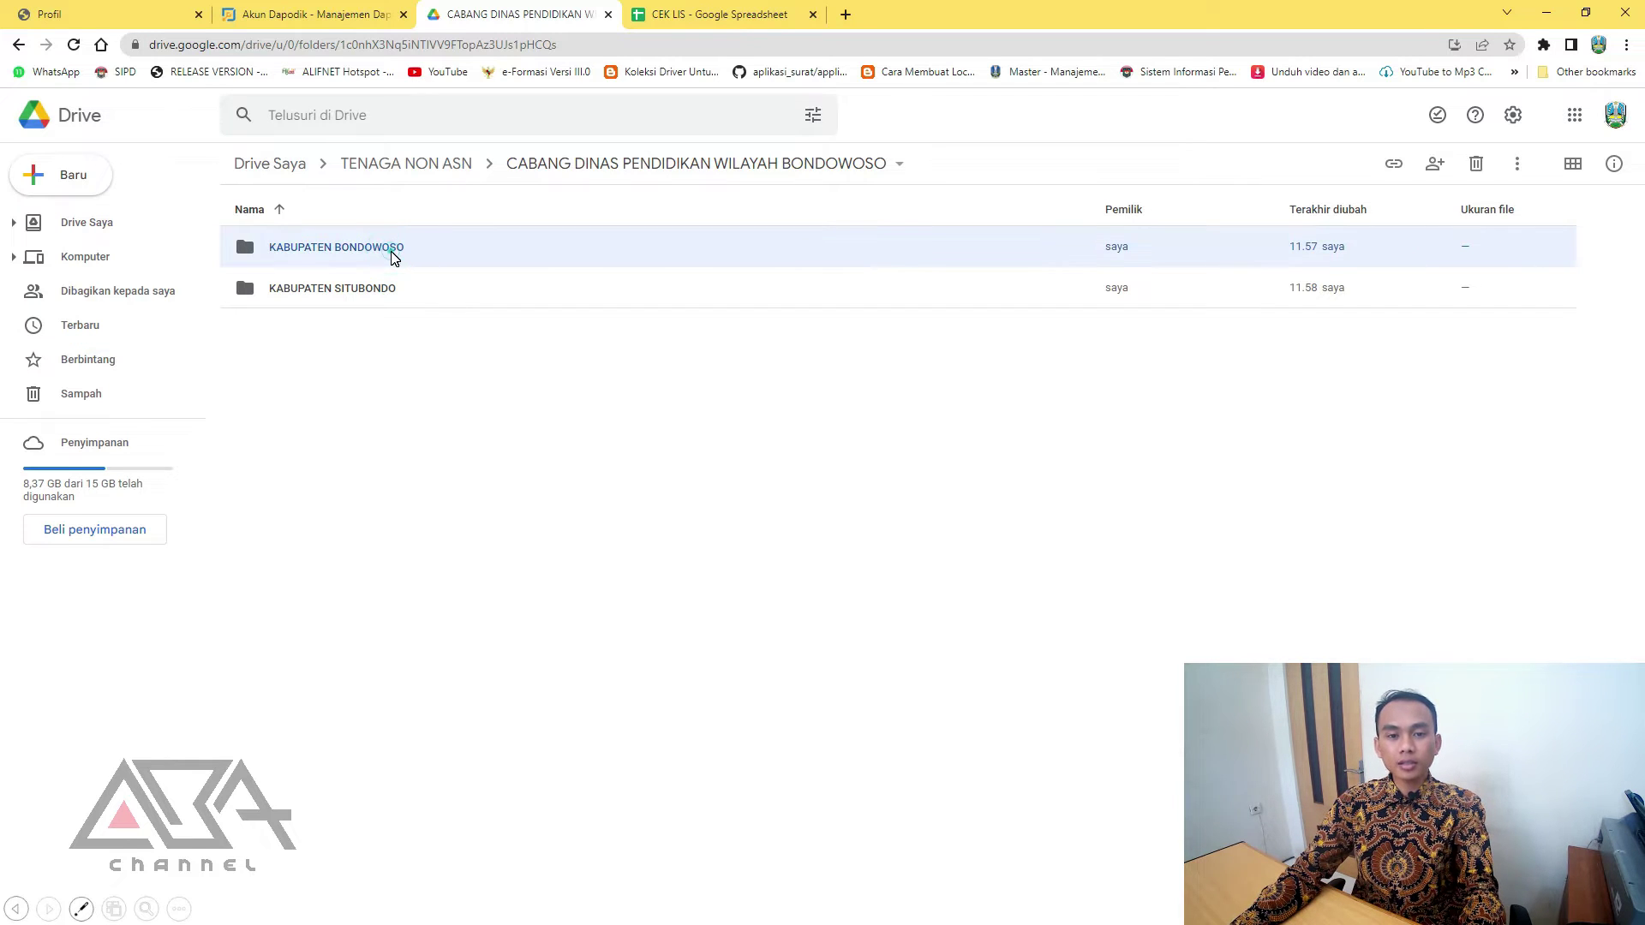
double_click(394, 251)
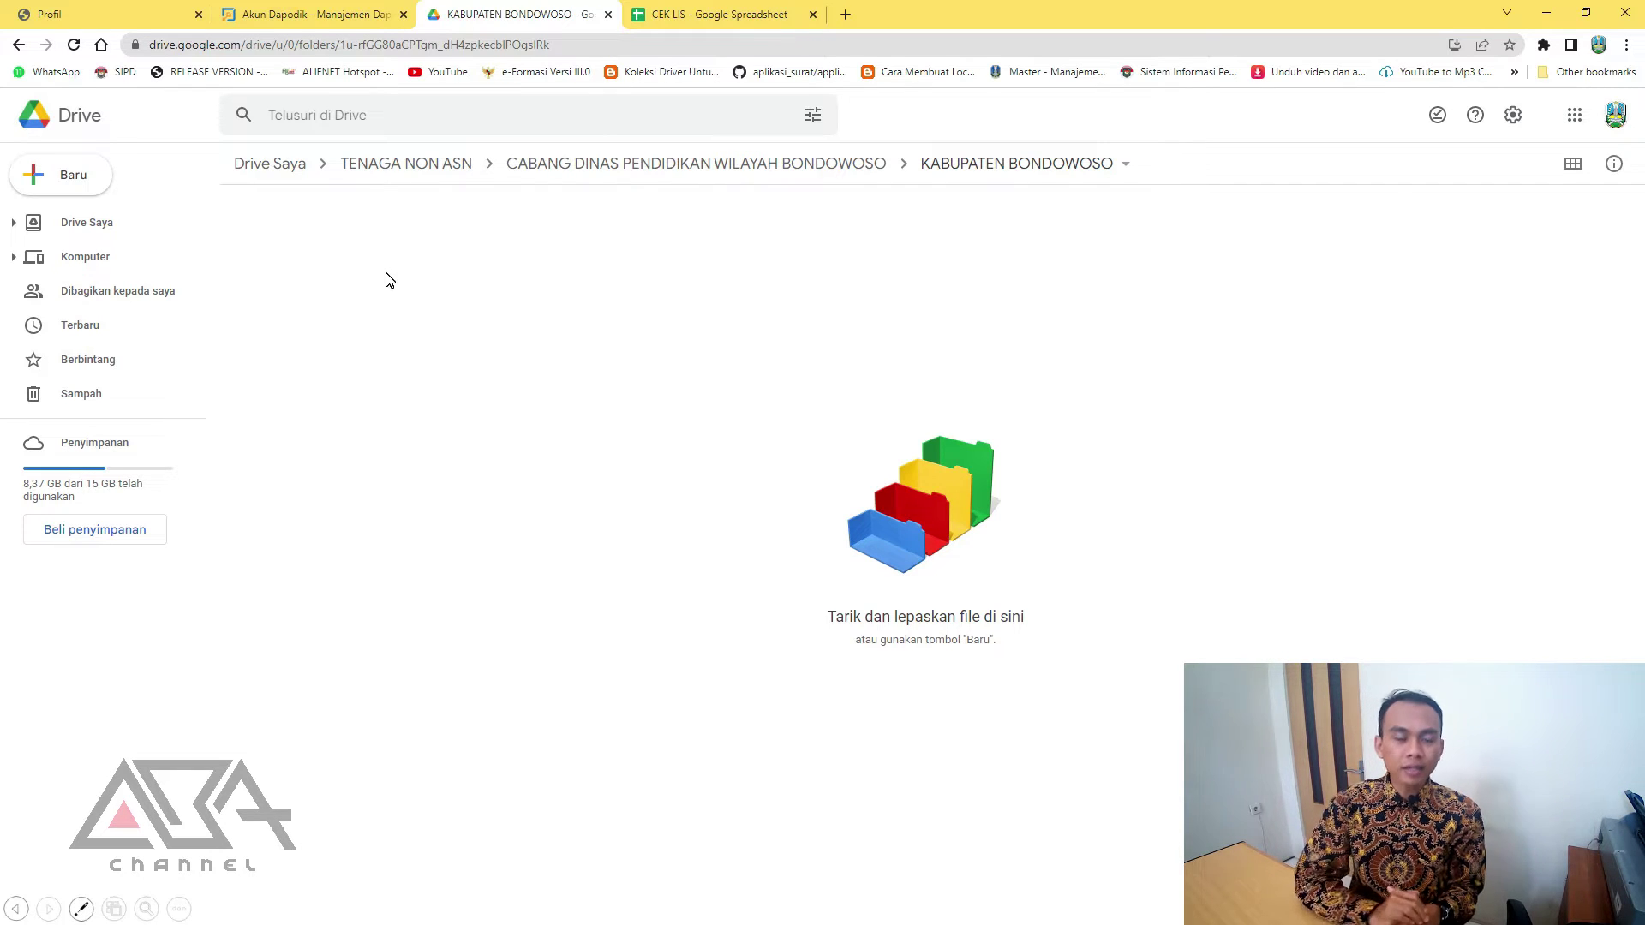
click(726, 12)
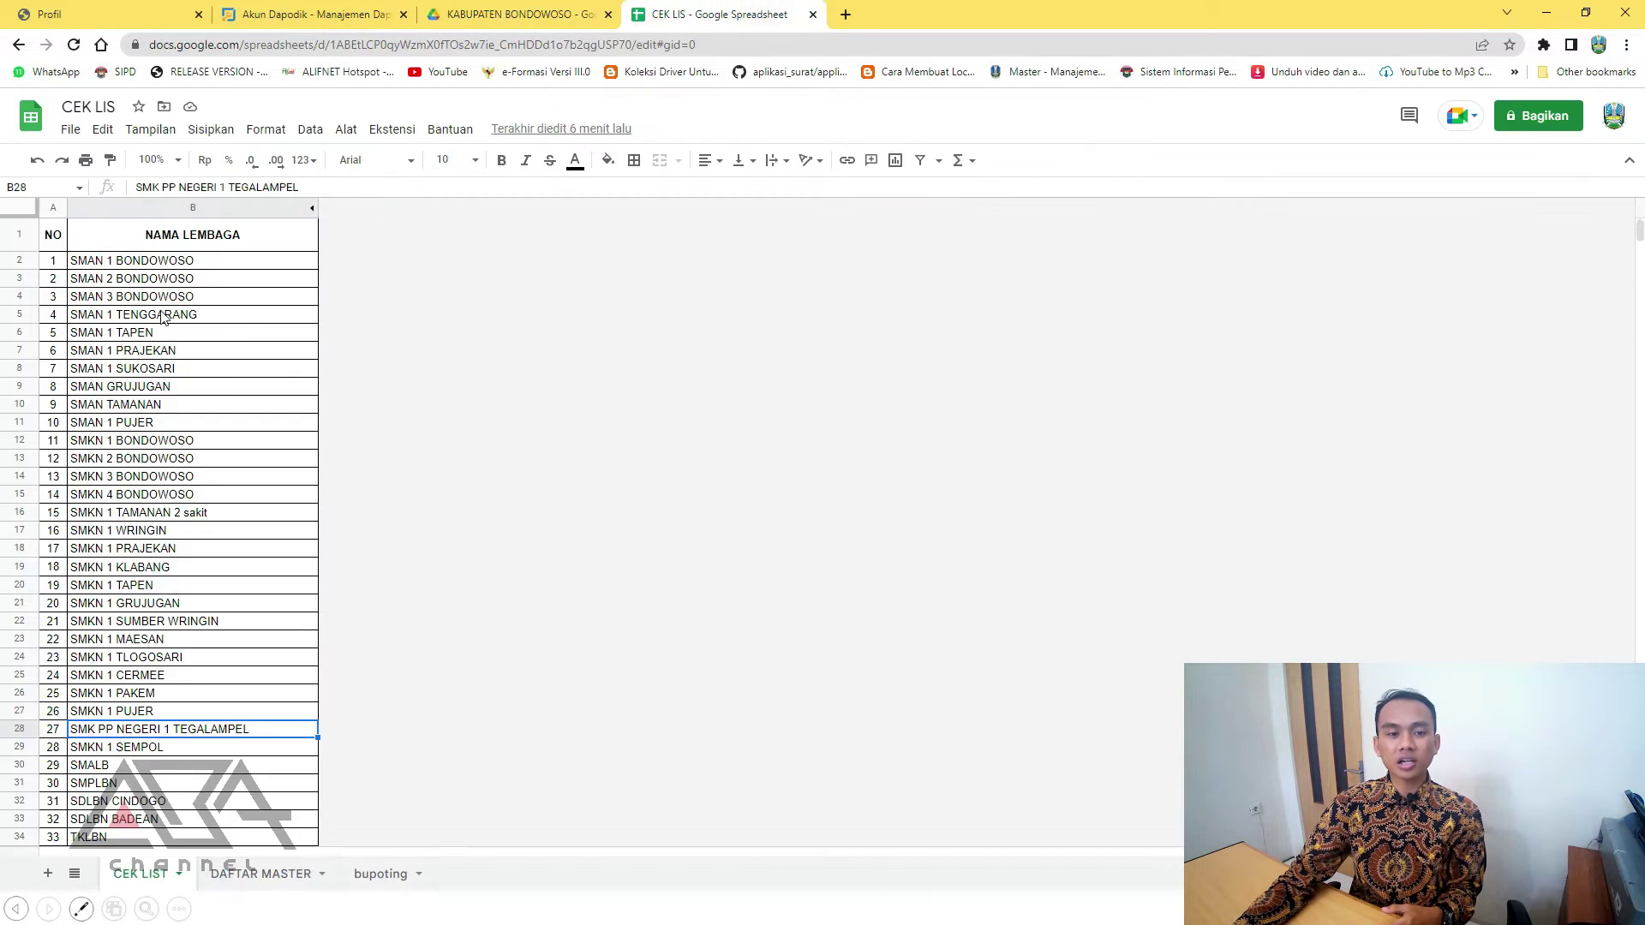
click(314, 339)
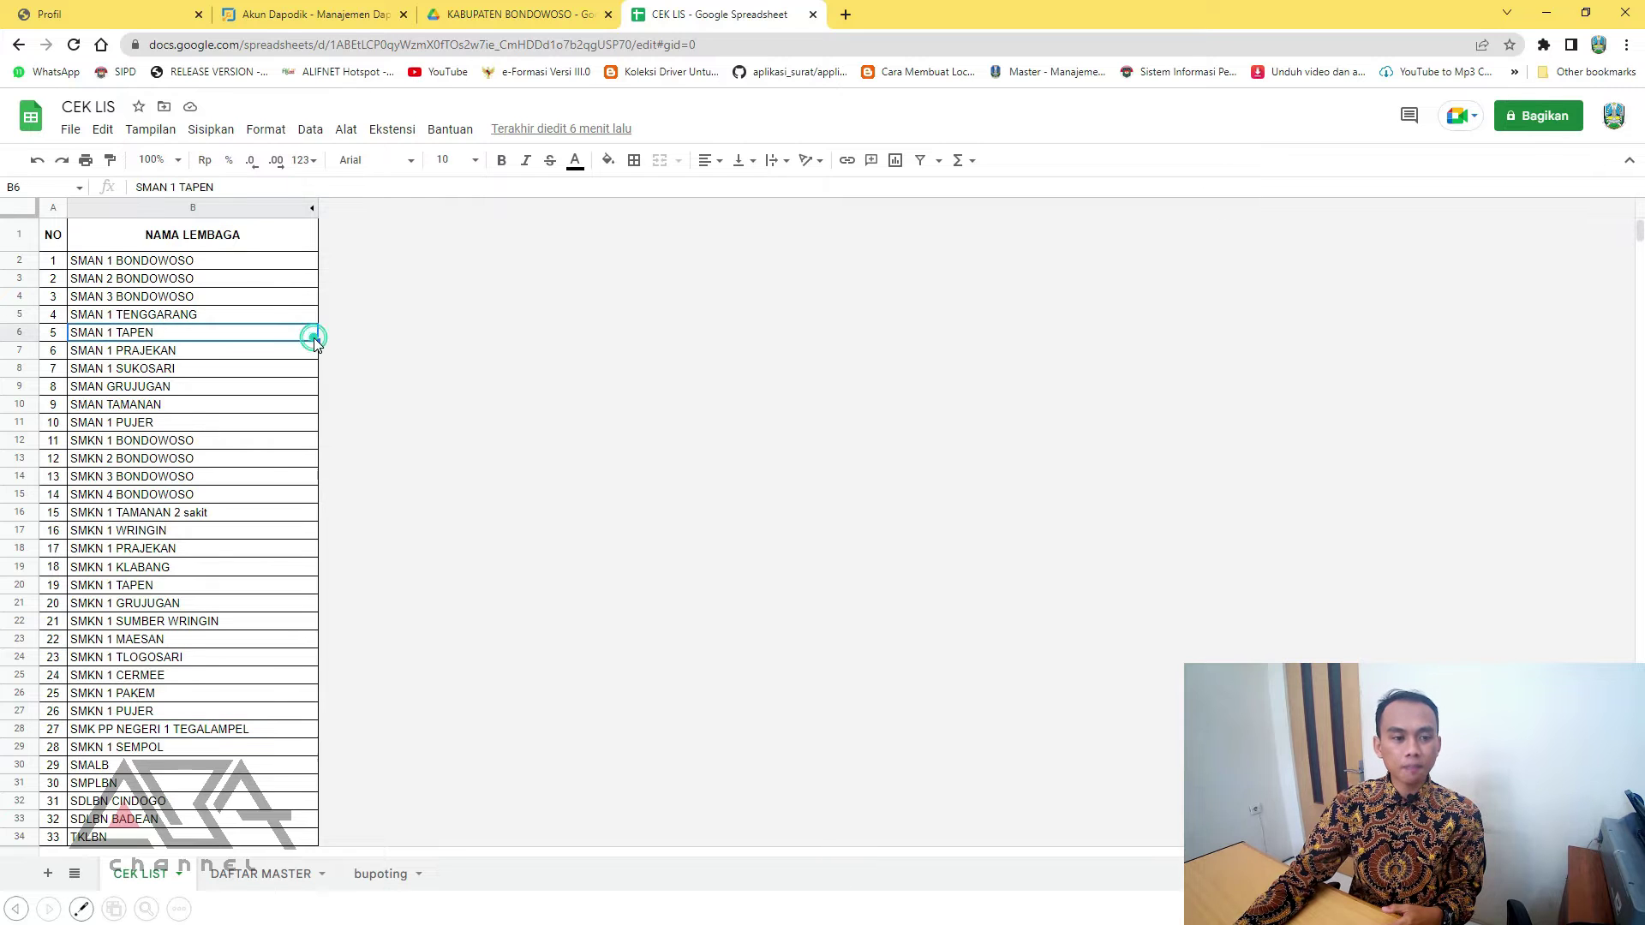
click(261, 266)
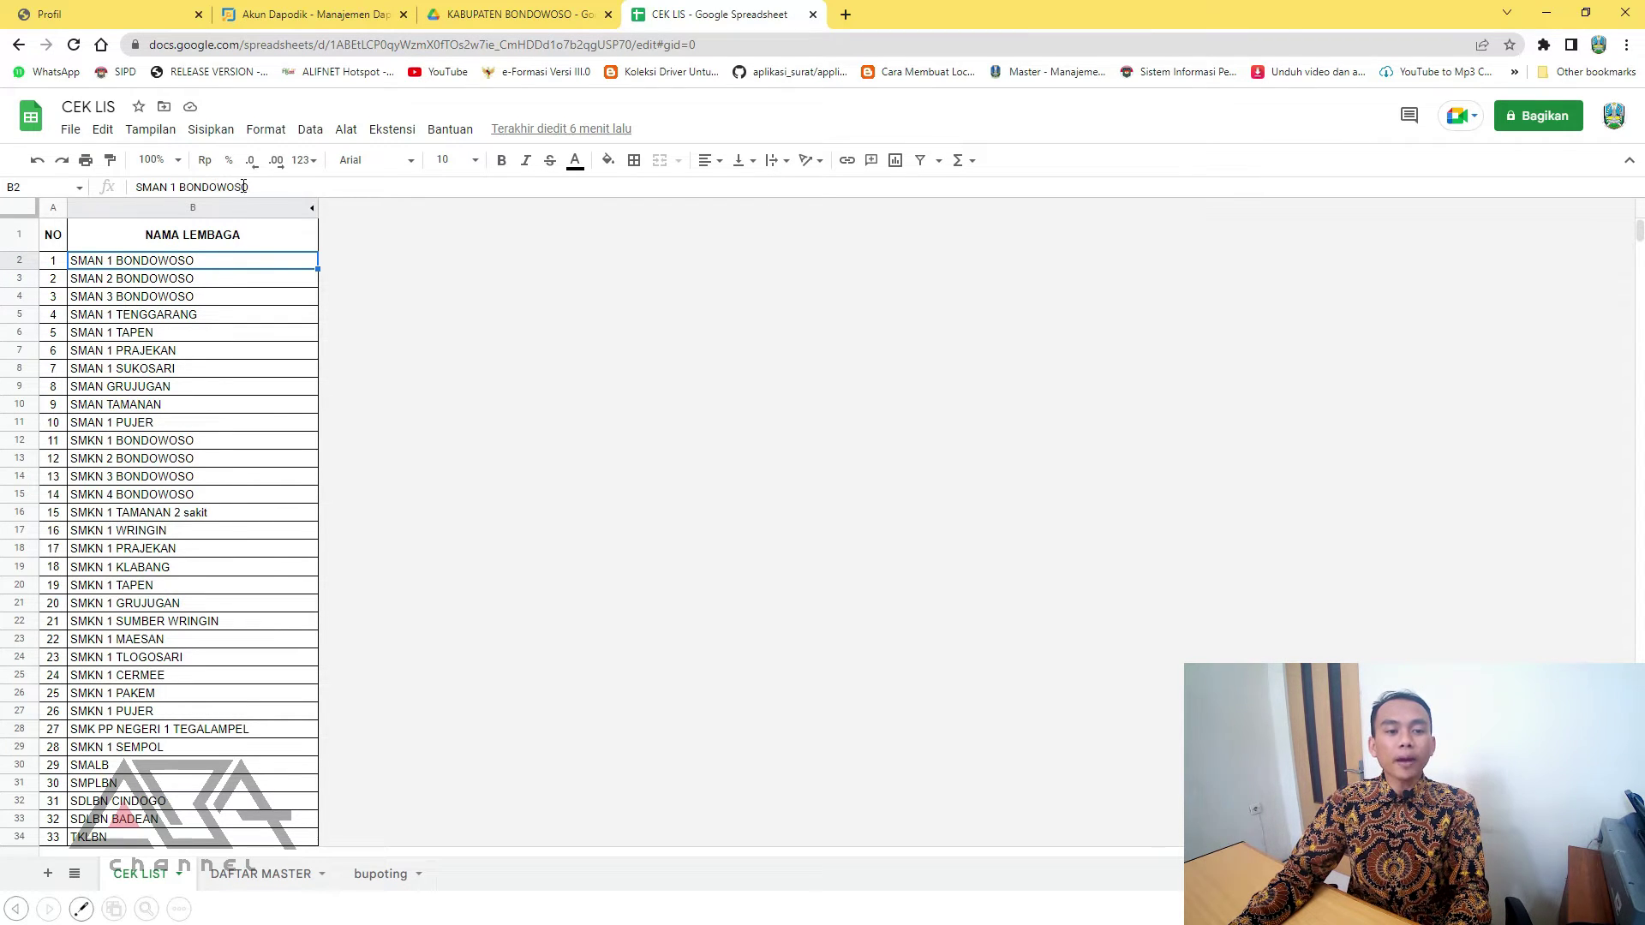
drag(247, 186, 137, 179)
key(ctrl+c)
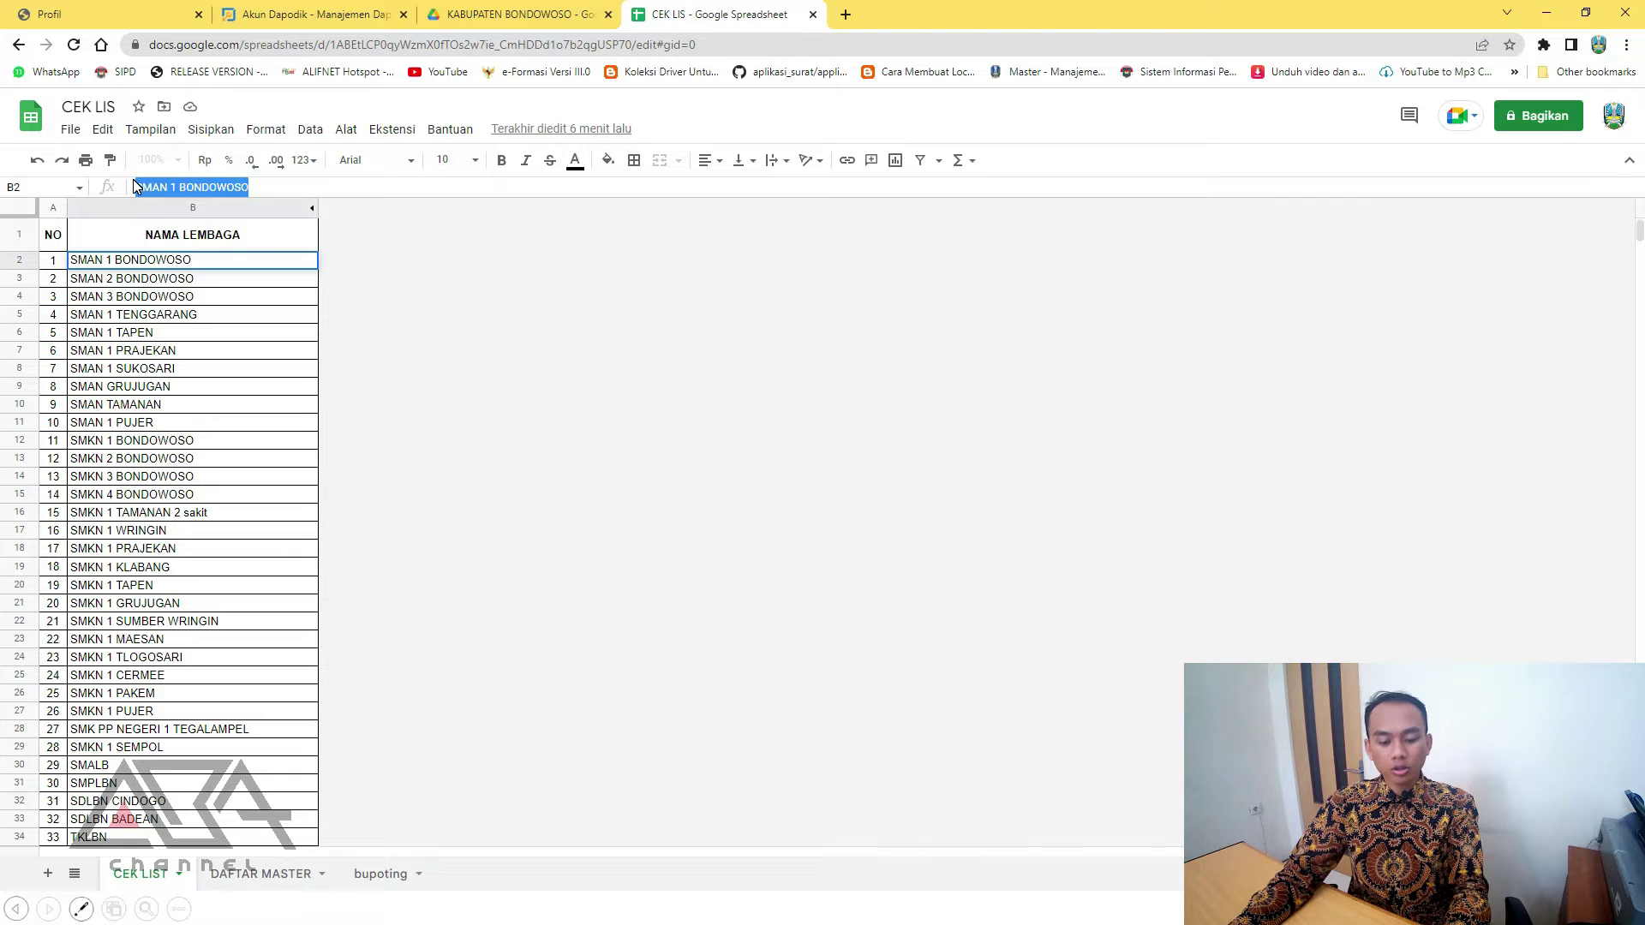
- Back in Google Drive, create a folder named "1. SMAN 1 BONDOWOSO" inside KABUPATEN BONDOWOSO, using the copied school name
click(525, 15)
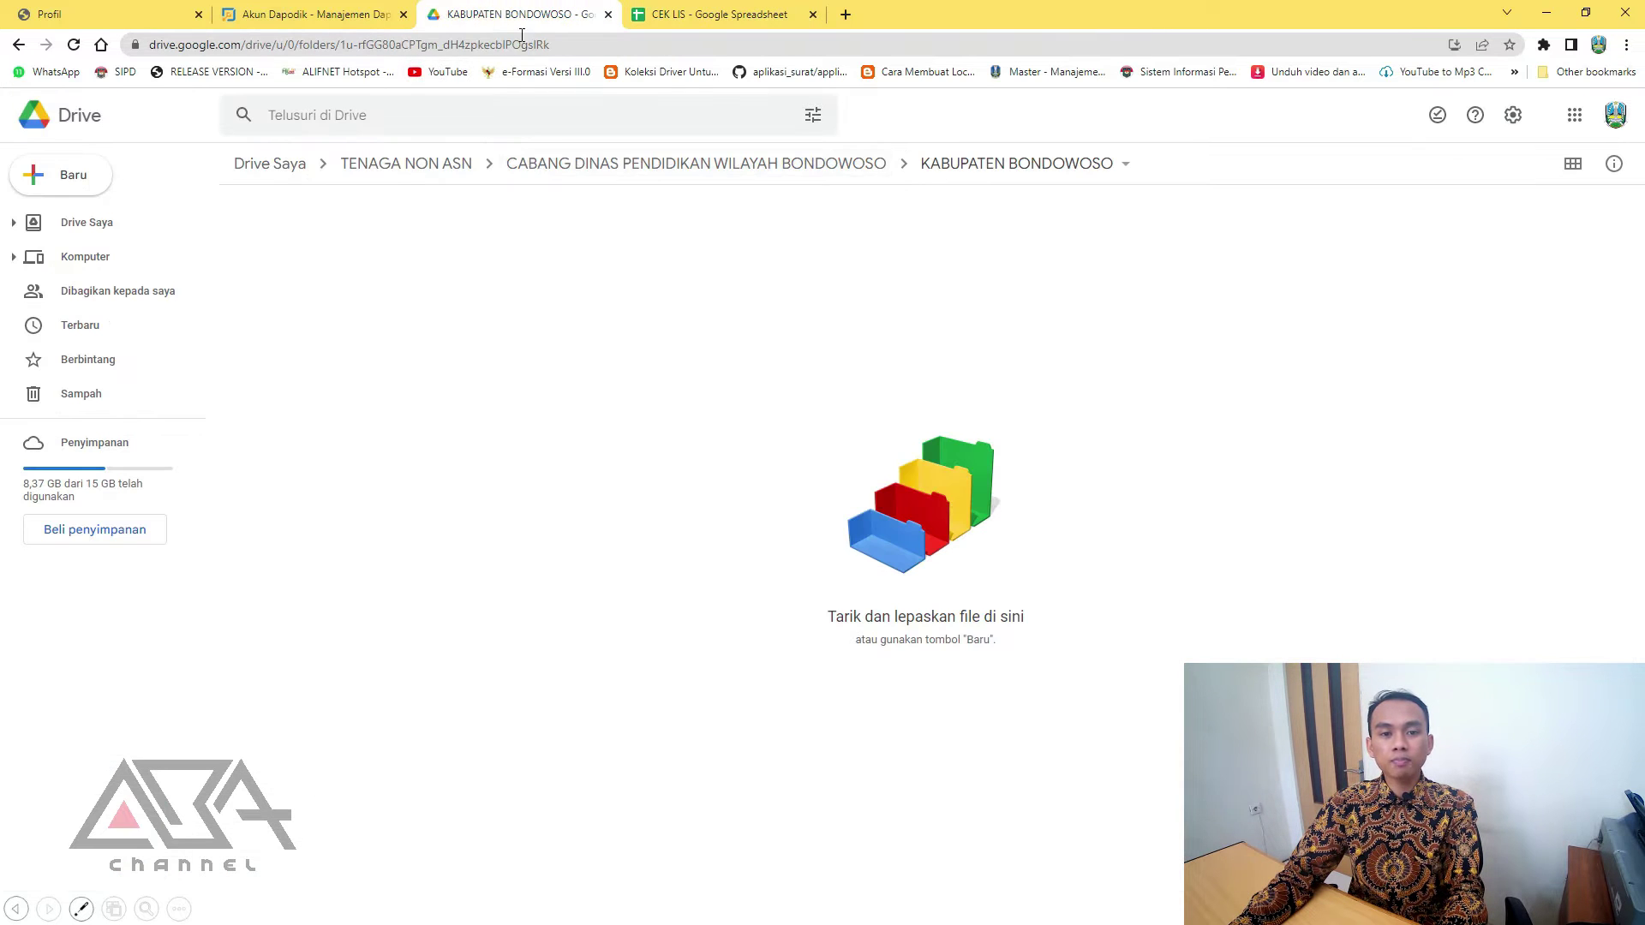
right_click(555, 248)
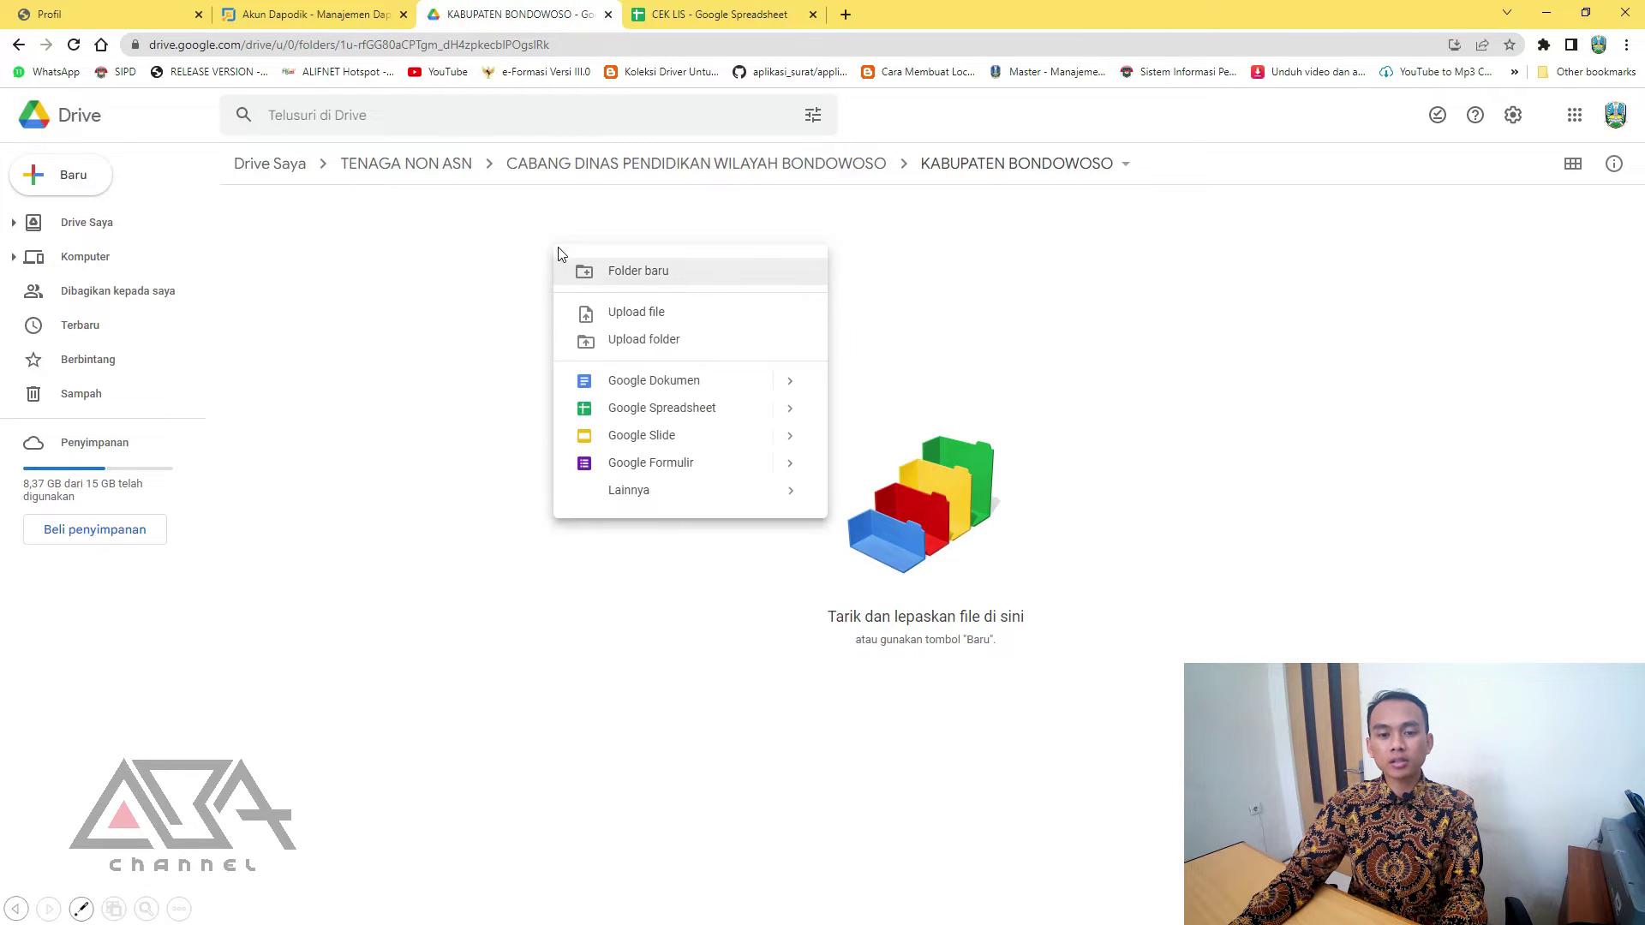
click(468, 233)
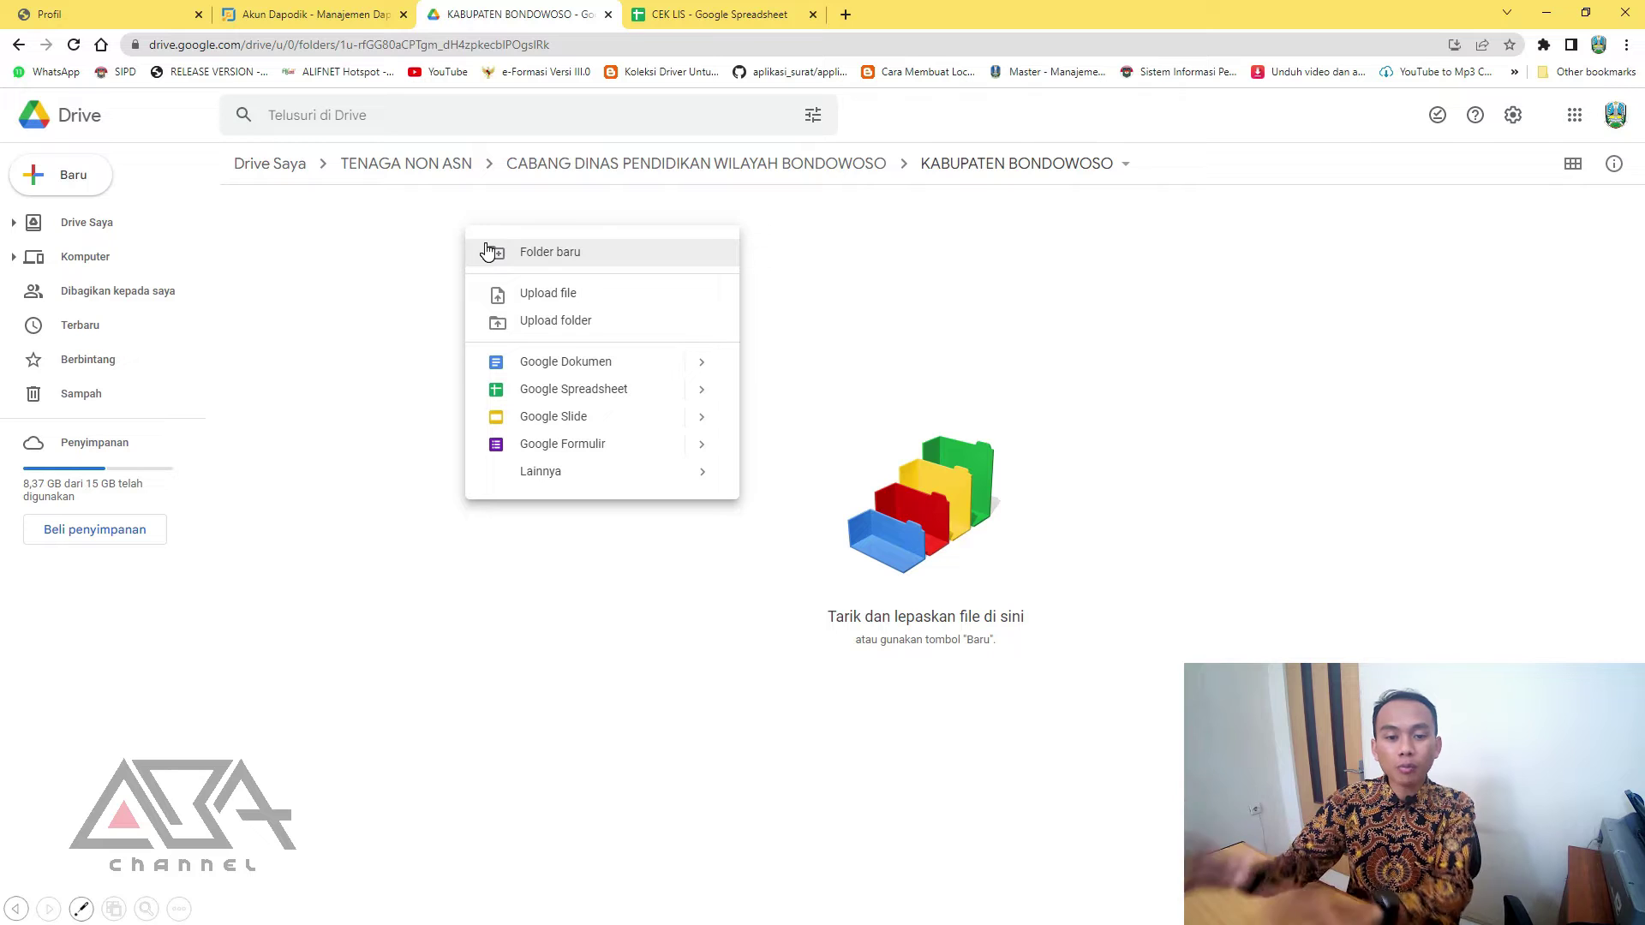
click(493, 252)
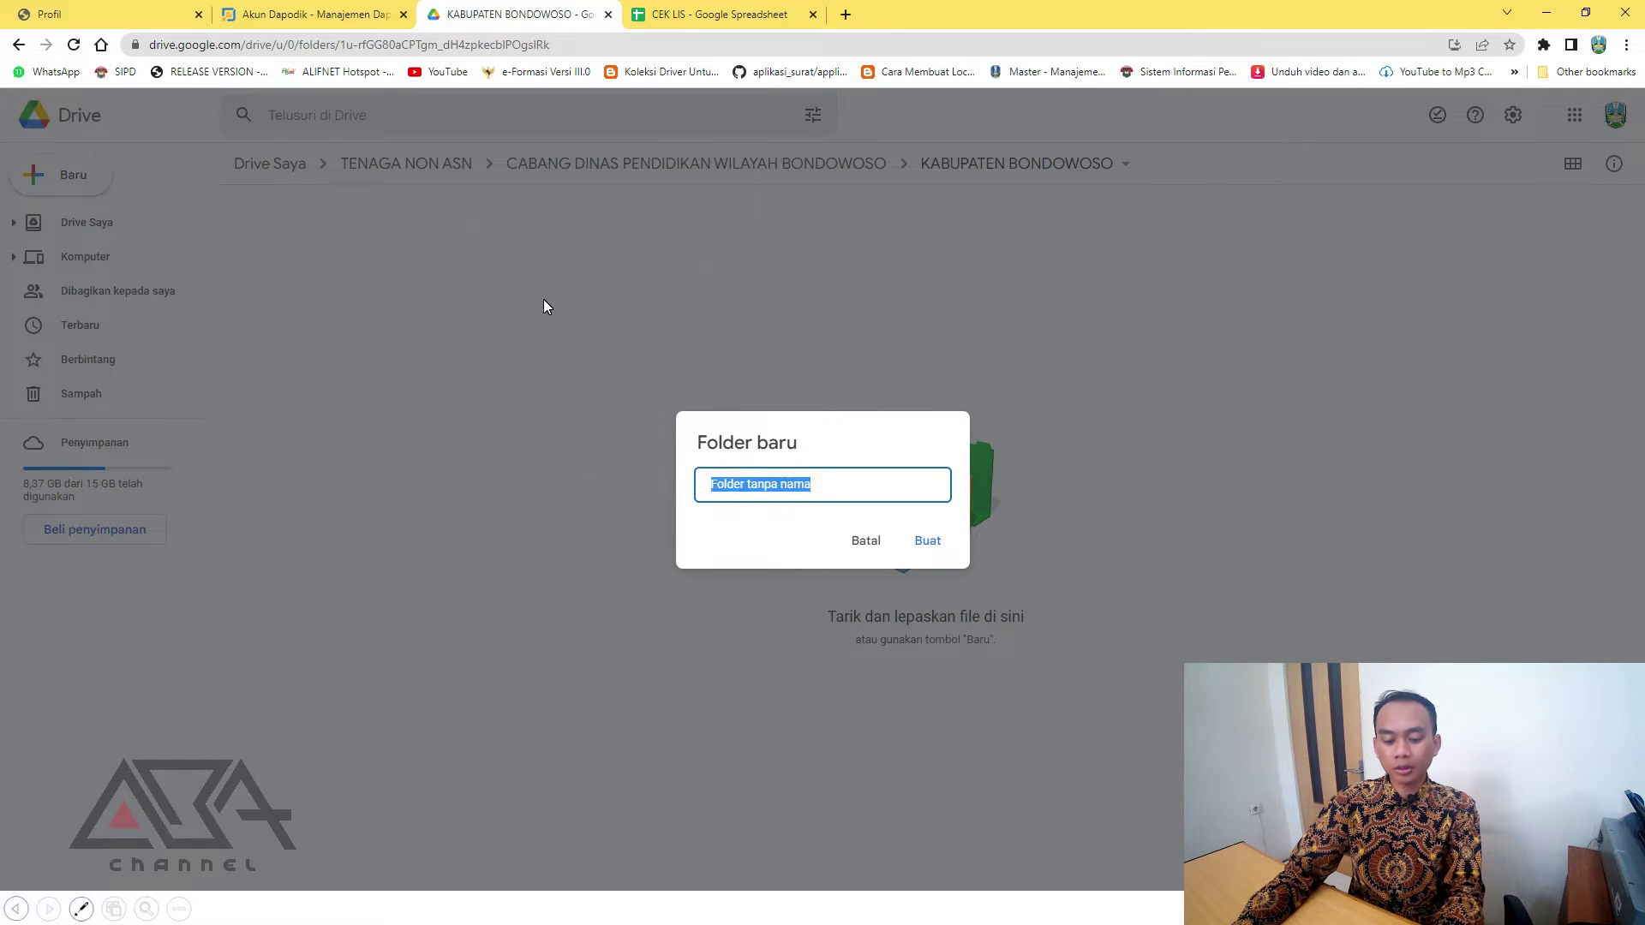
text(1.)
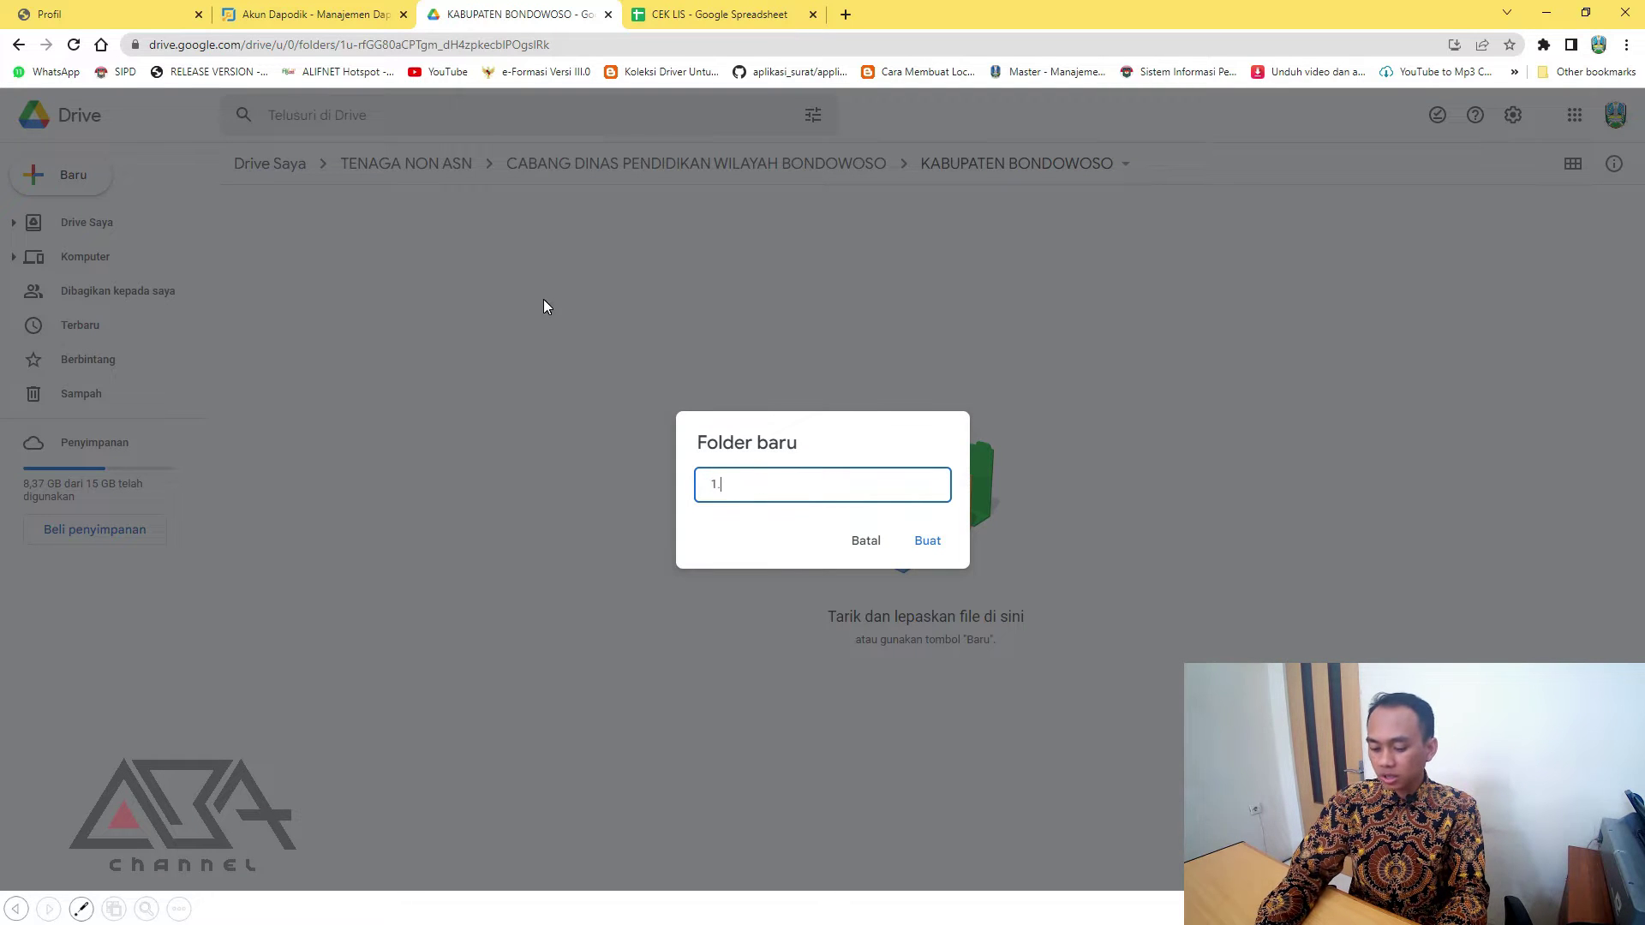
key(ctrl+v)
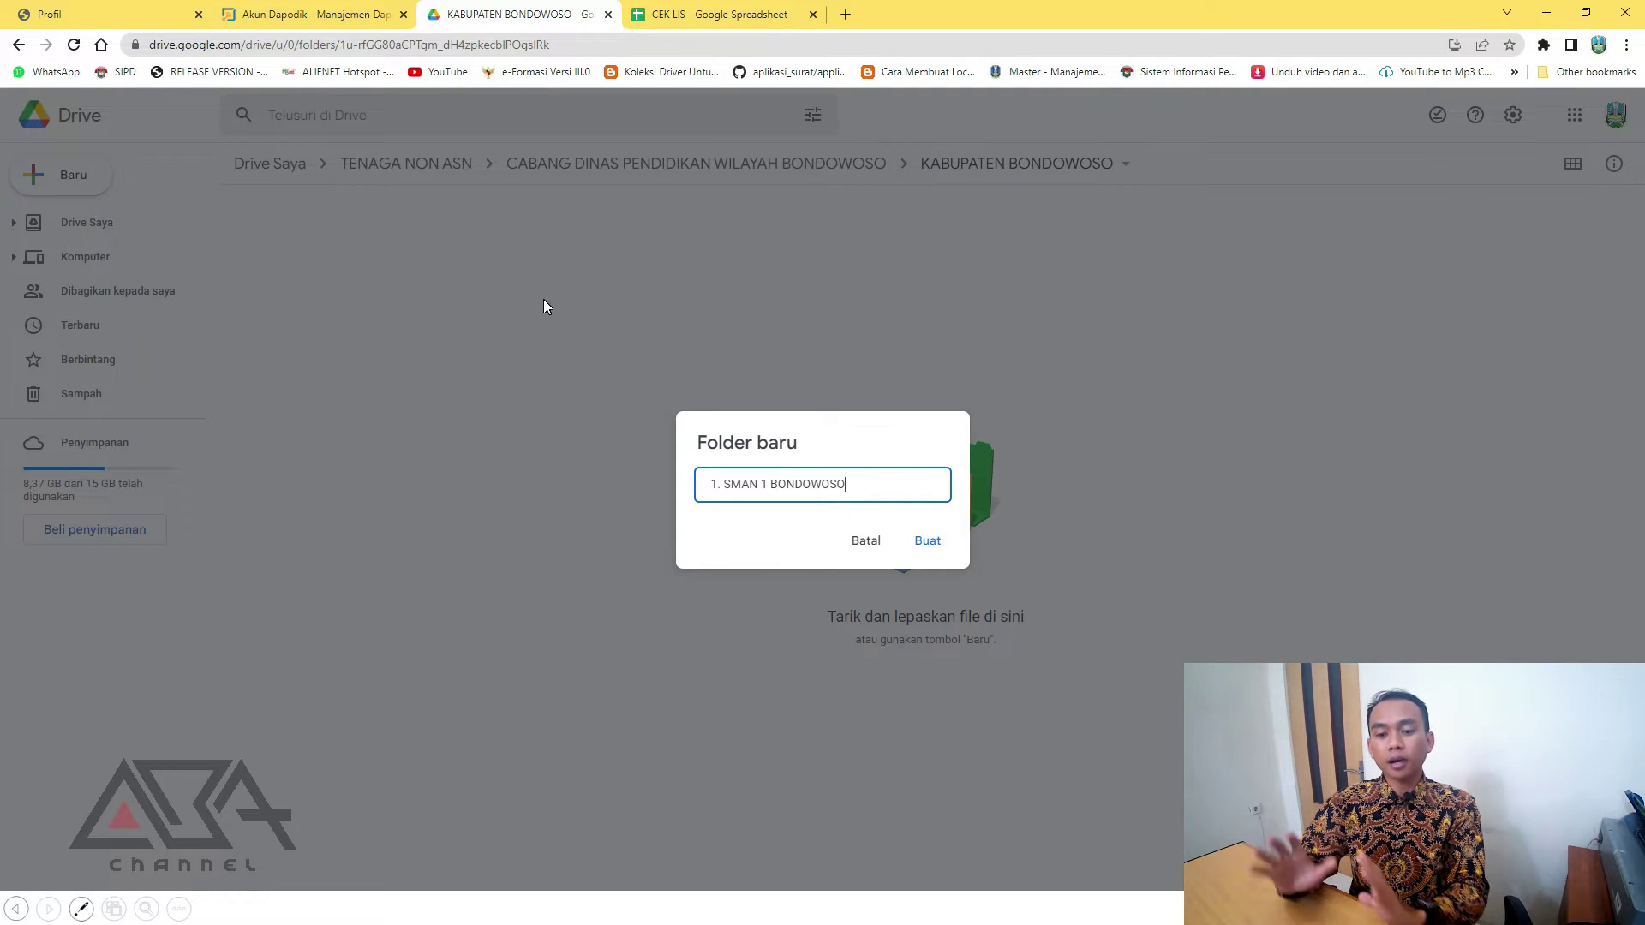
click(931, 543)
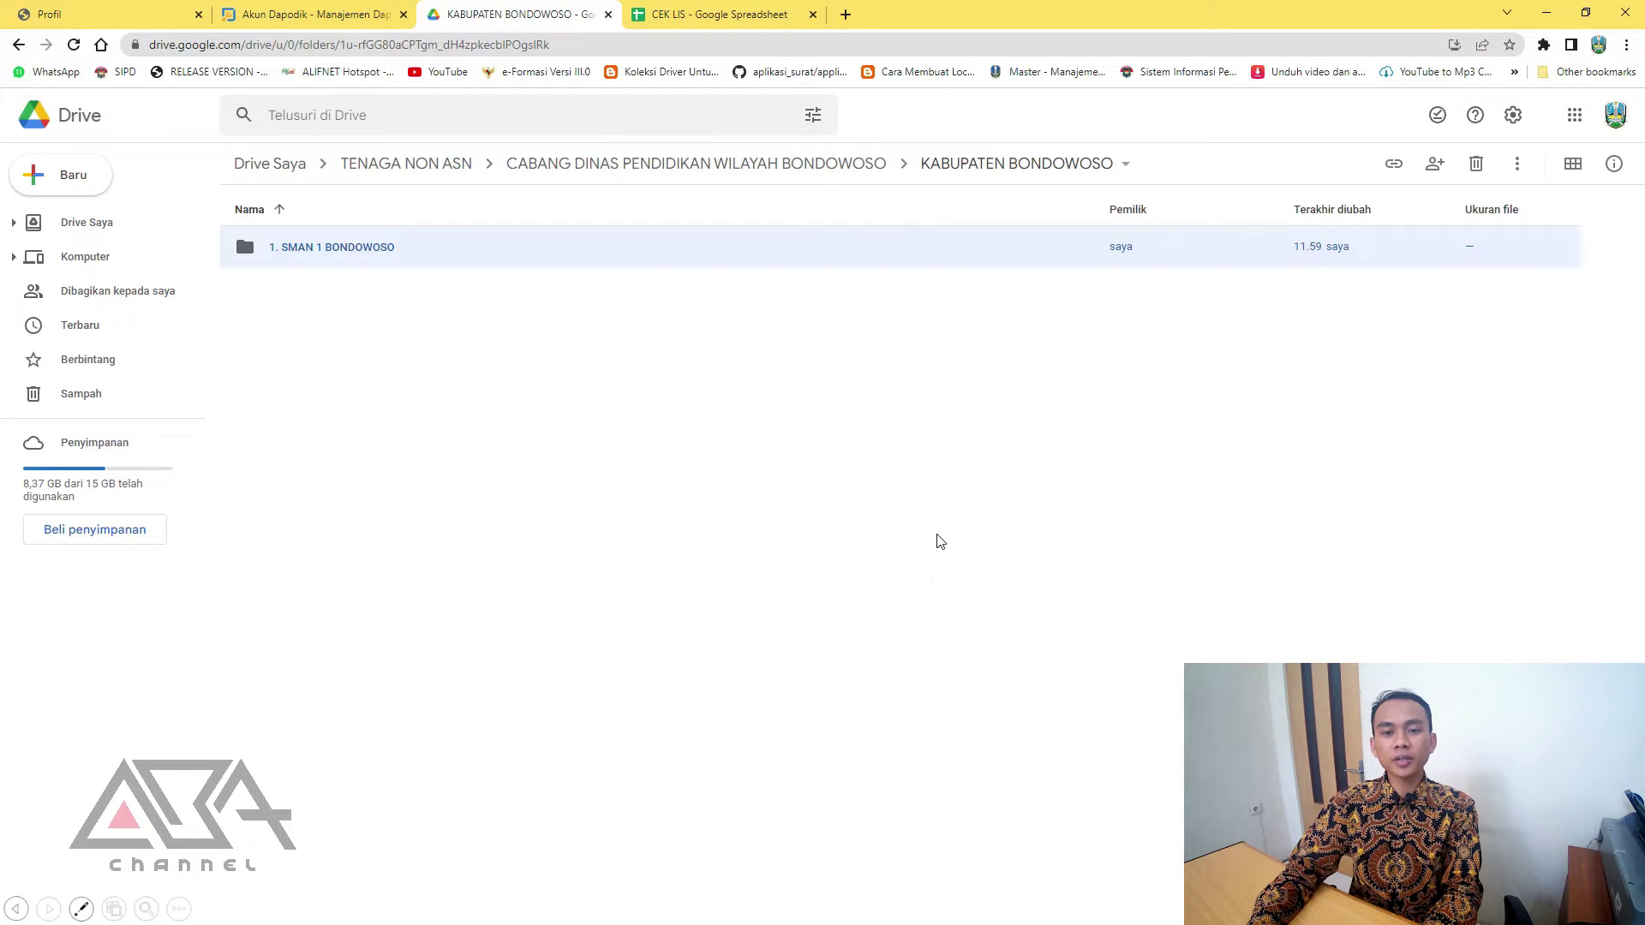
- Copy the school name SMAN 2 BONDOWOSO from the institution list in the CEK LIS spreadsheet
click(717, 15)
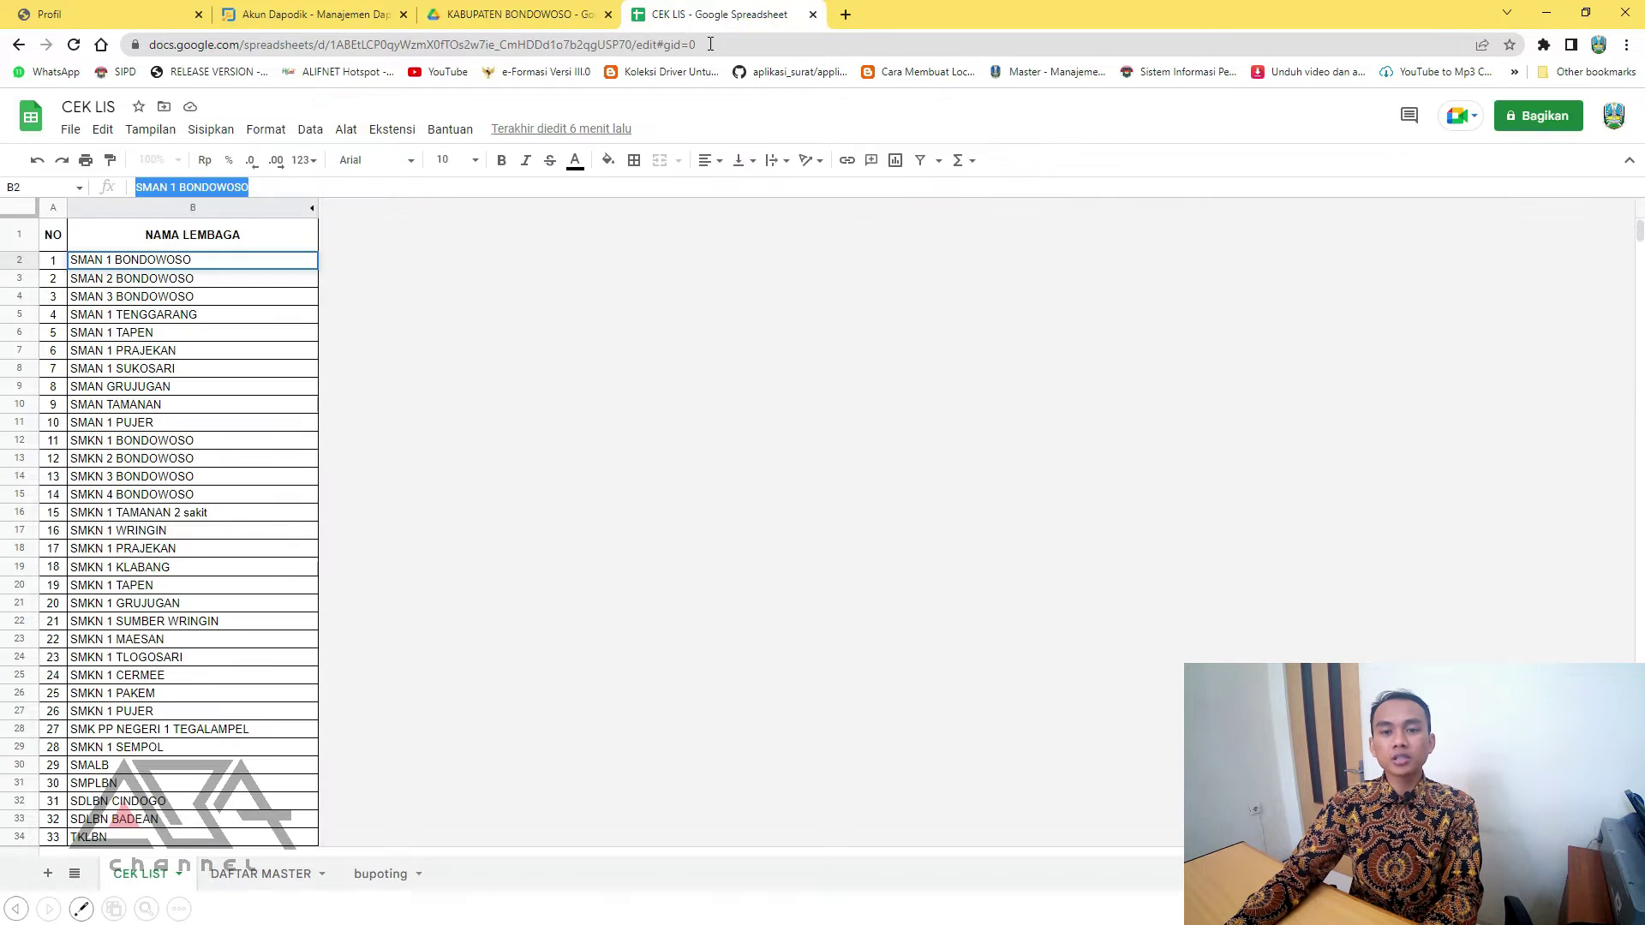
click(410, 444)
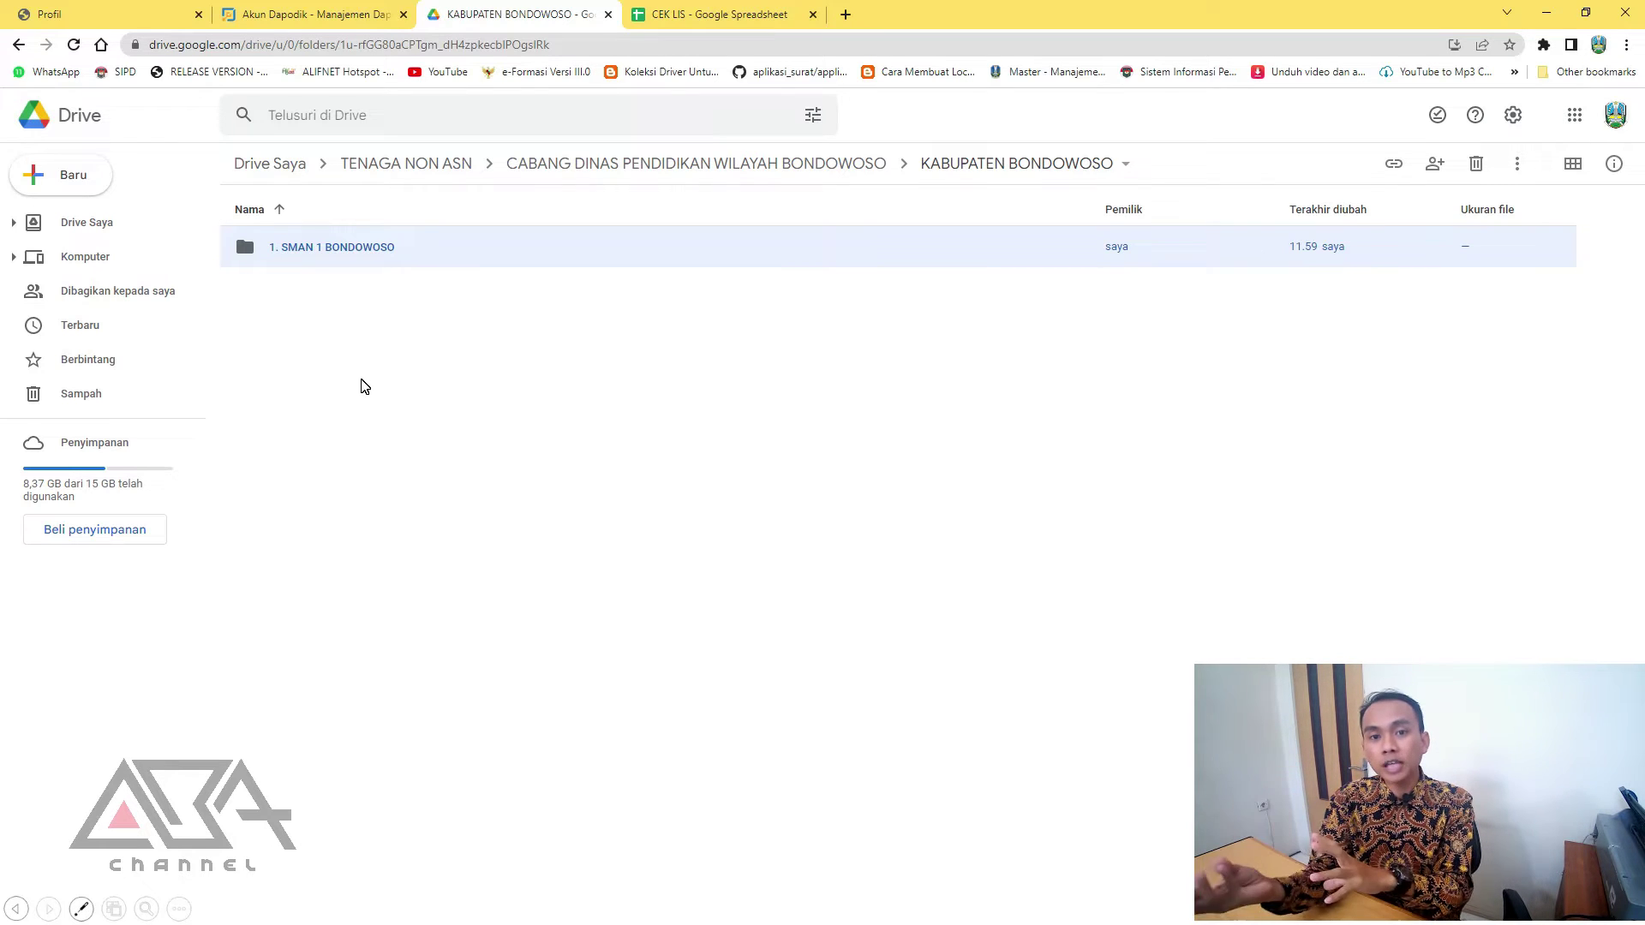
click(722, 15)
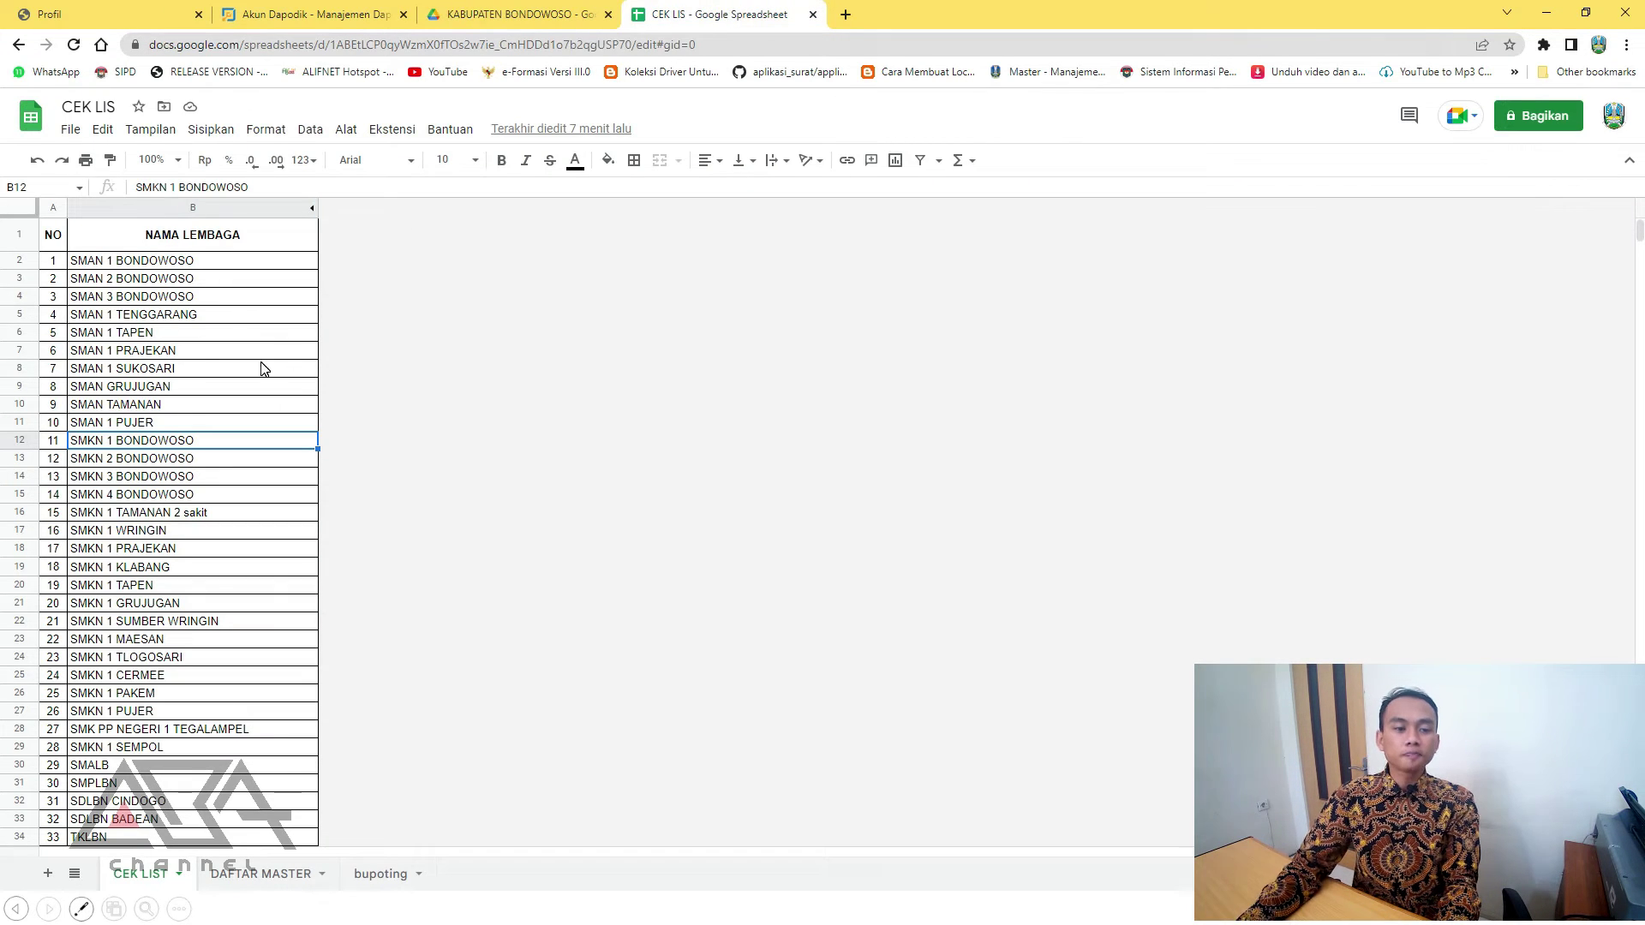
click(230, 283)
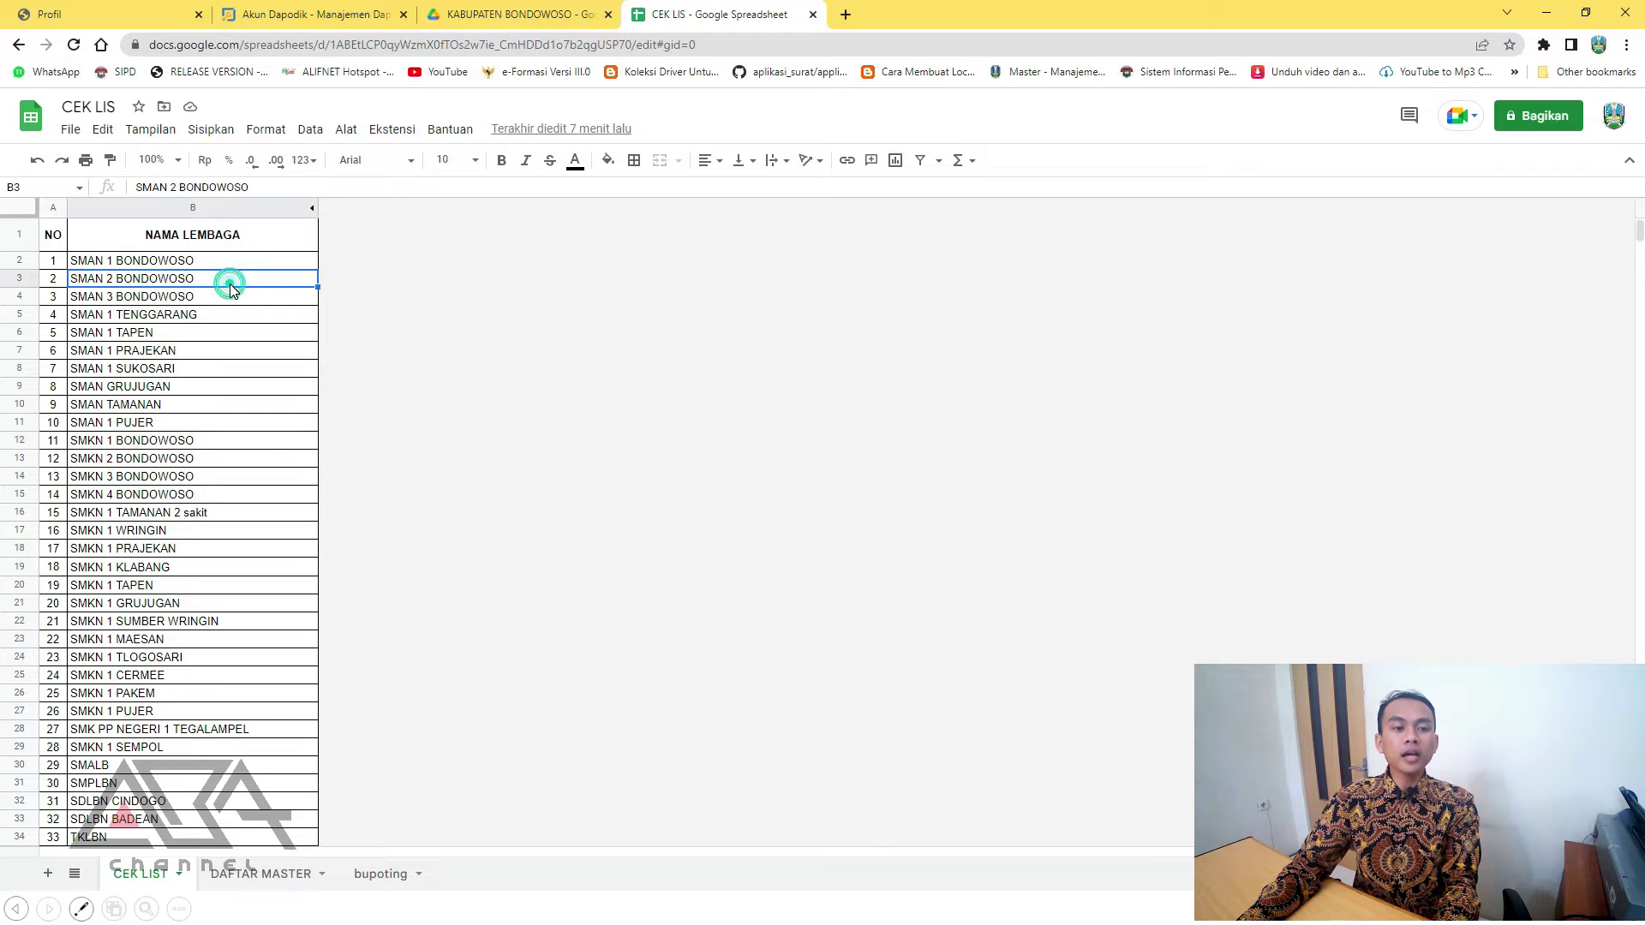
triple_click(285, 190)
key(ctrl+c)
- Back in Google Drive, create a folder named "2. SMAN 2 BONDOWOSO" in KABUPATEN BONDOWOSO from the copied name
click(454, 14)
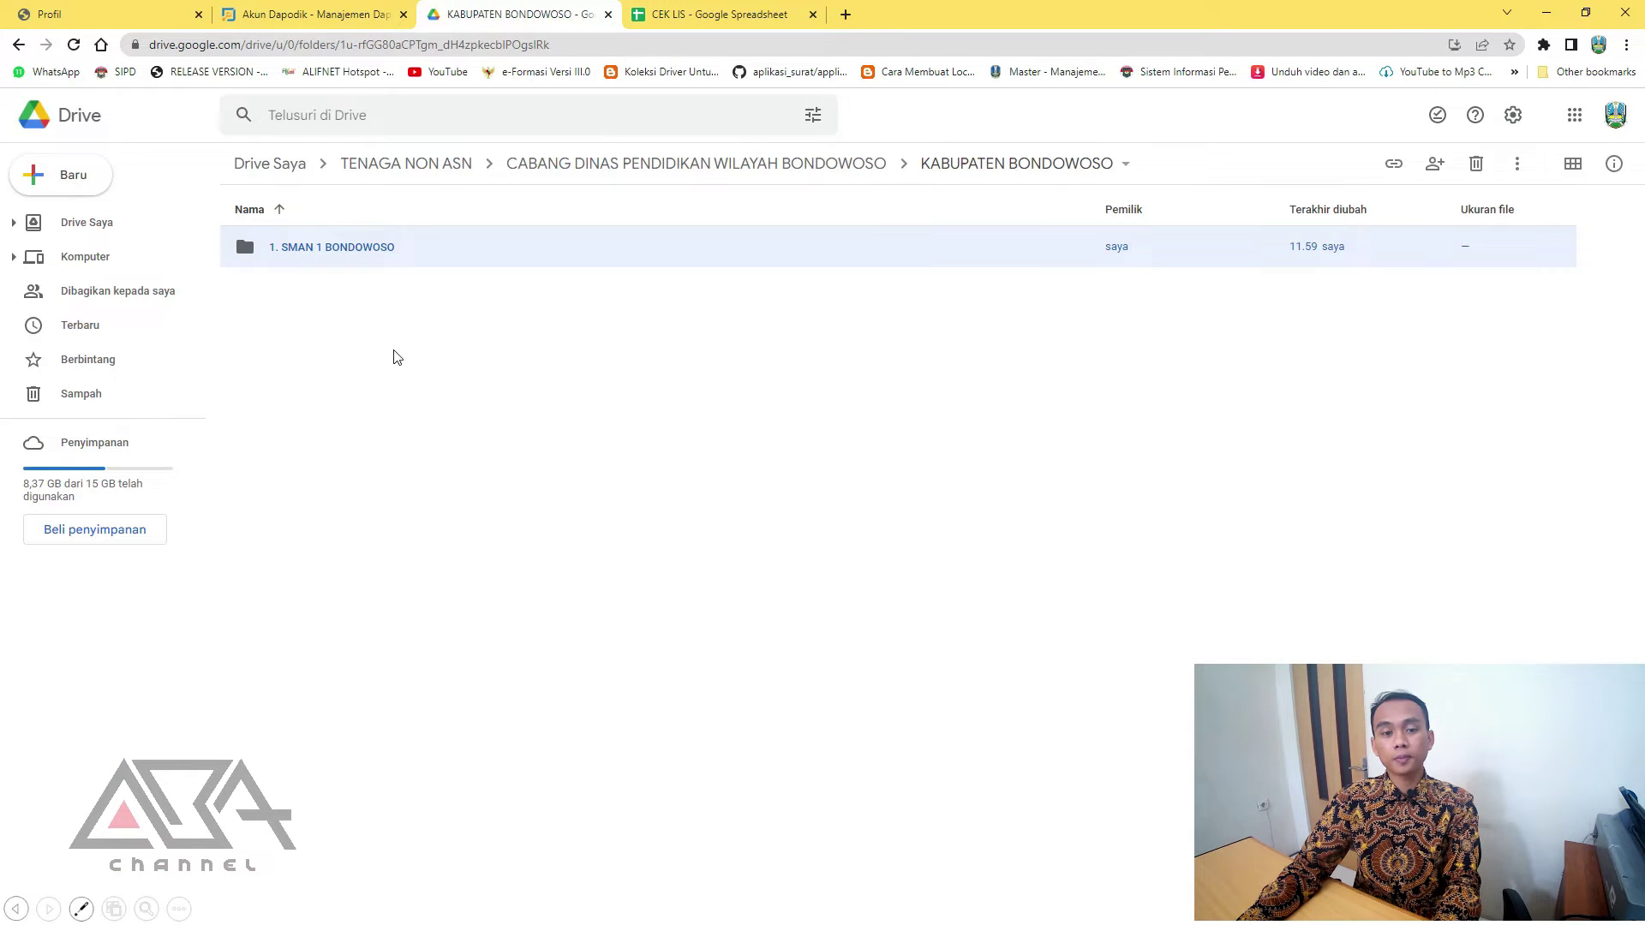
right_click(395, 355)
click(446, 377)
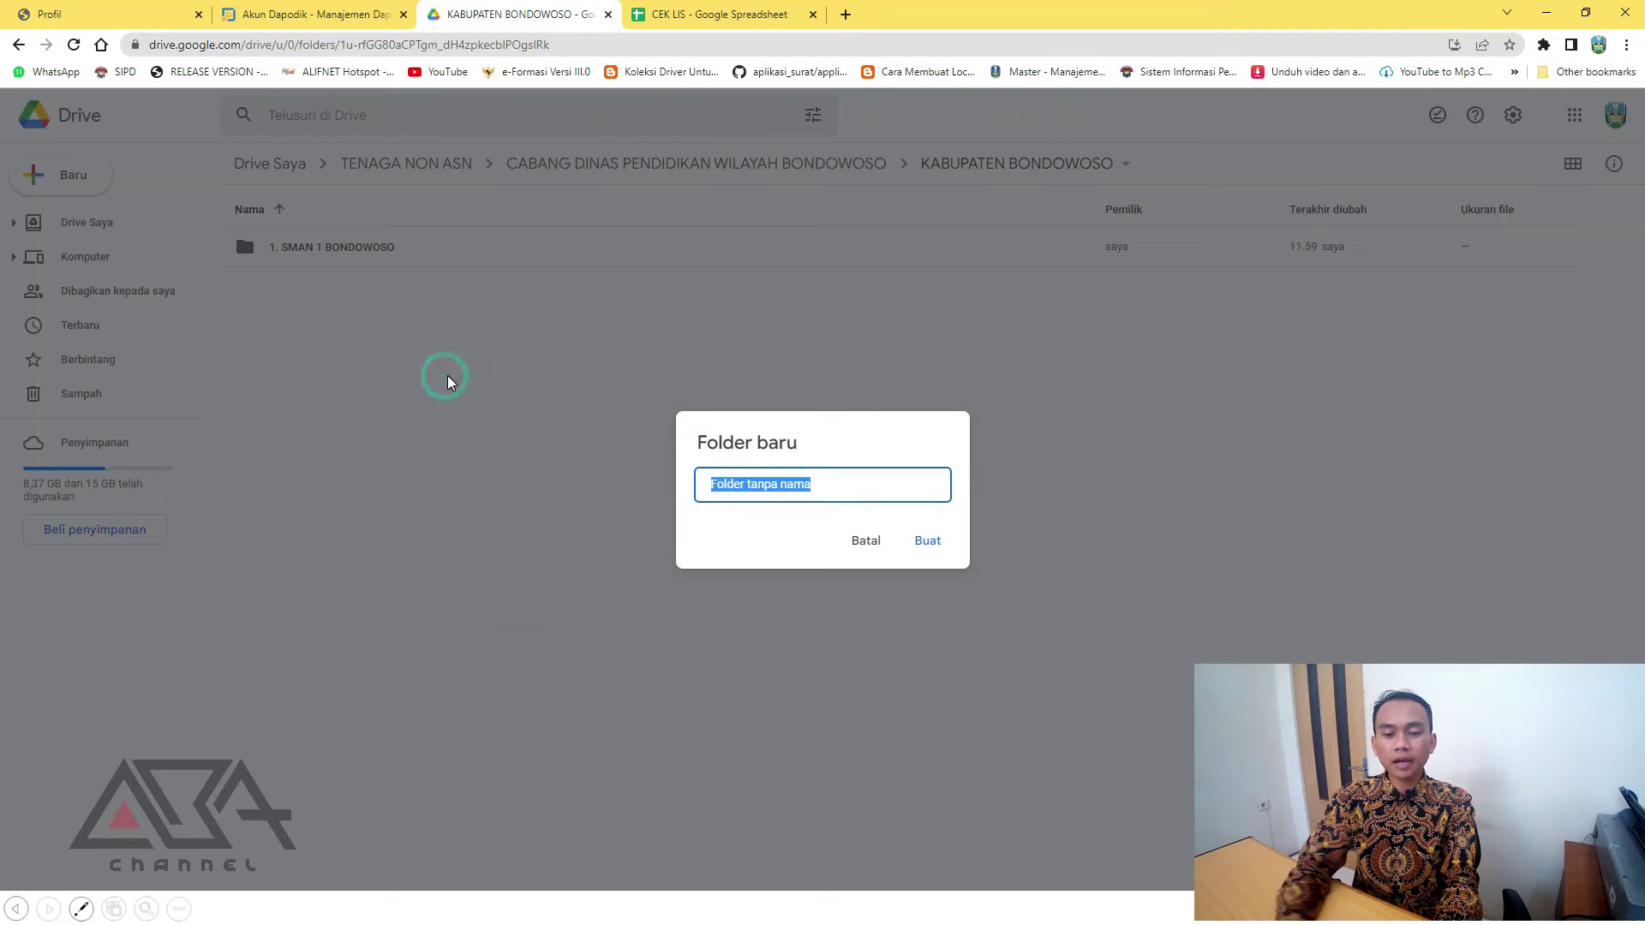
text(2.)
key(ctrl+v)
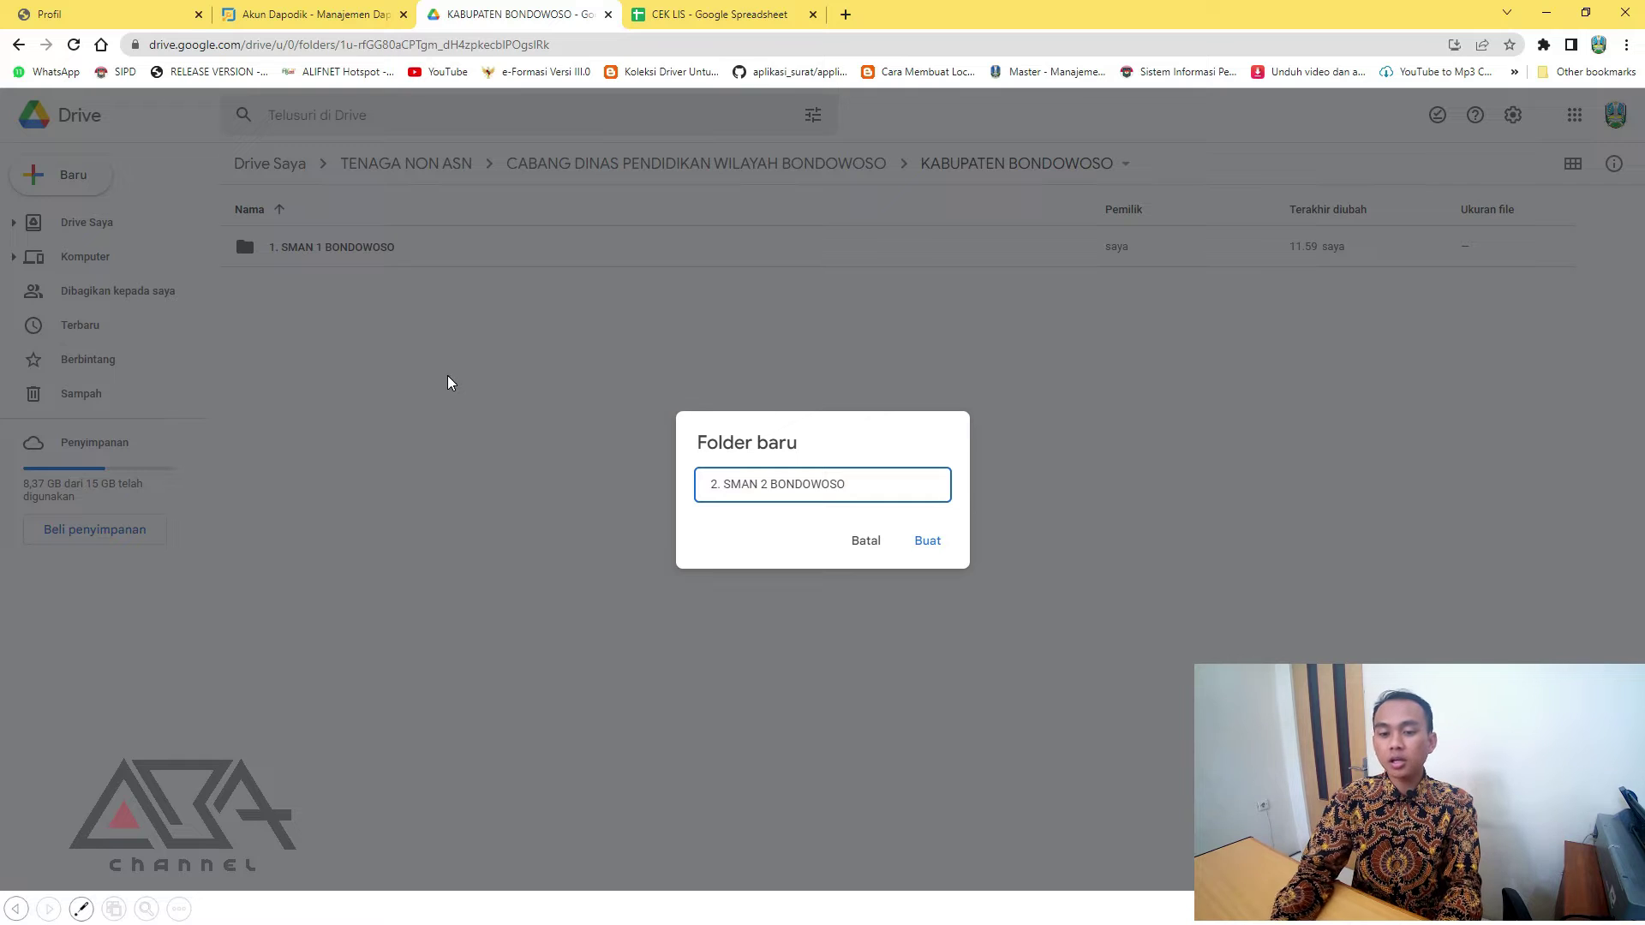
click(926, 541)
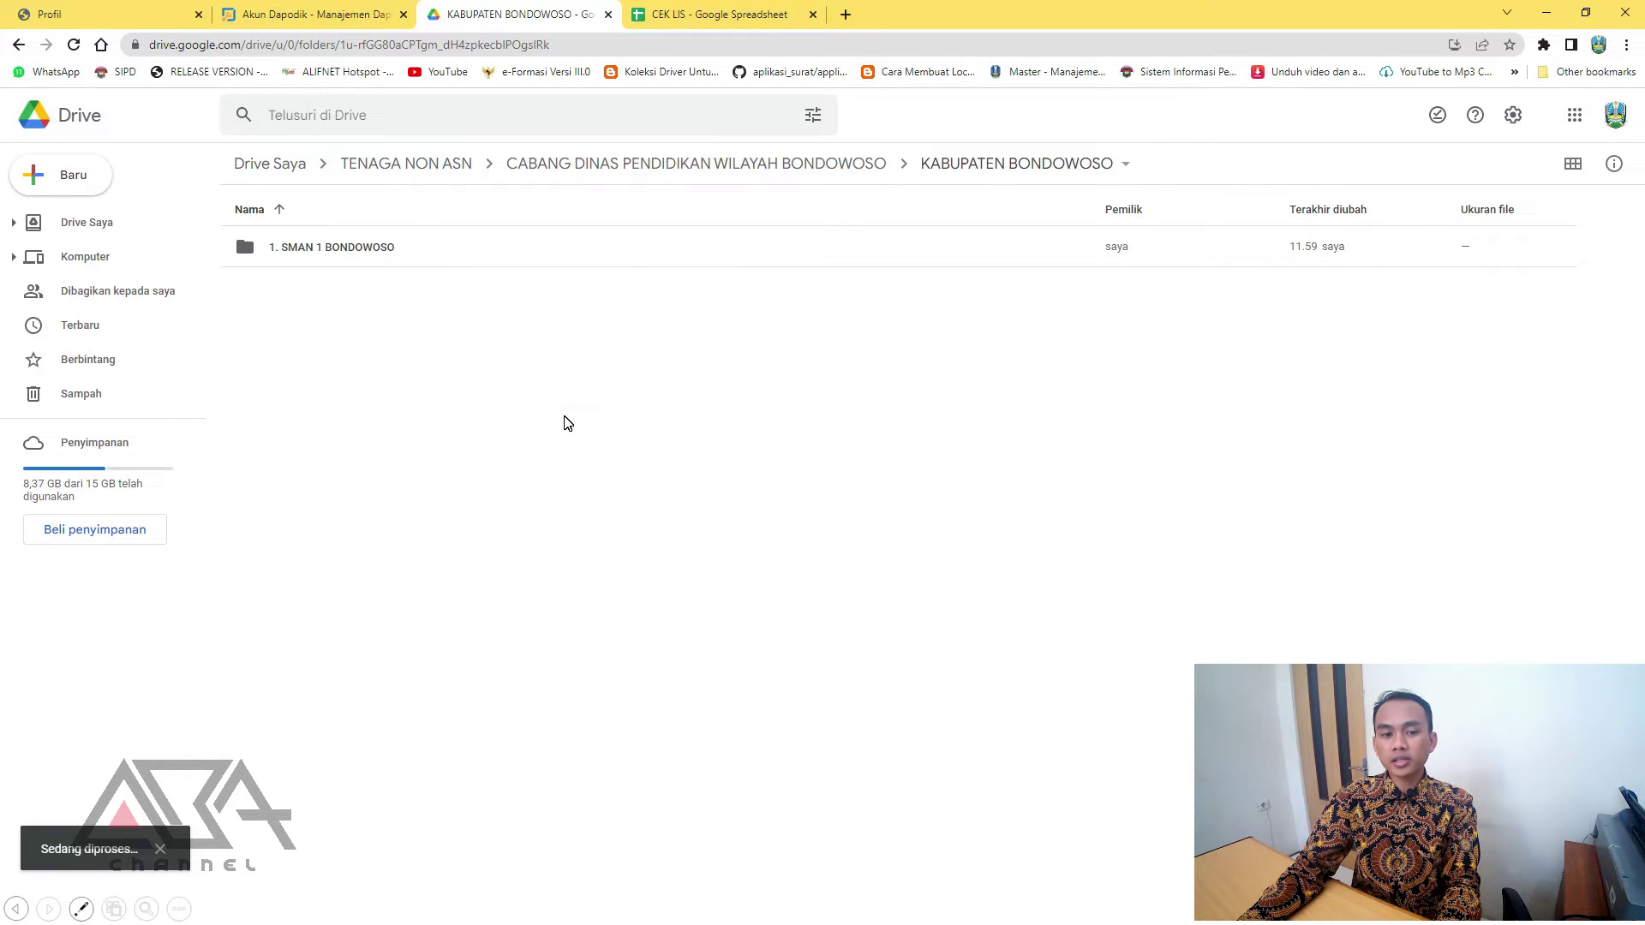
- Create a third school folder named "3. SMAN 3 BONDOWOSO" in the KABUPATEN BONDOWOSO folder
right_click(565, 422)
click(609, 445)
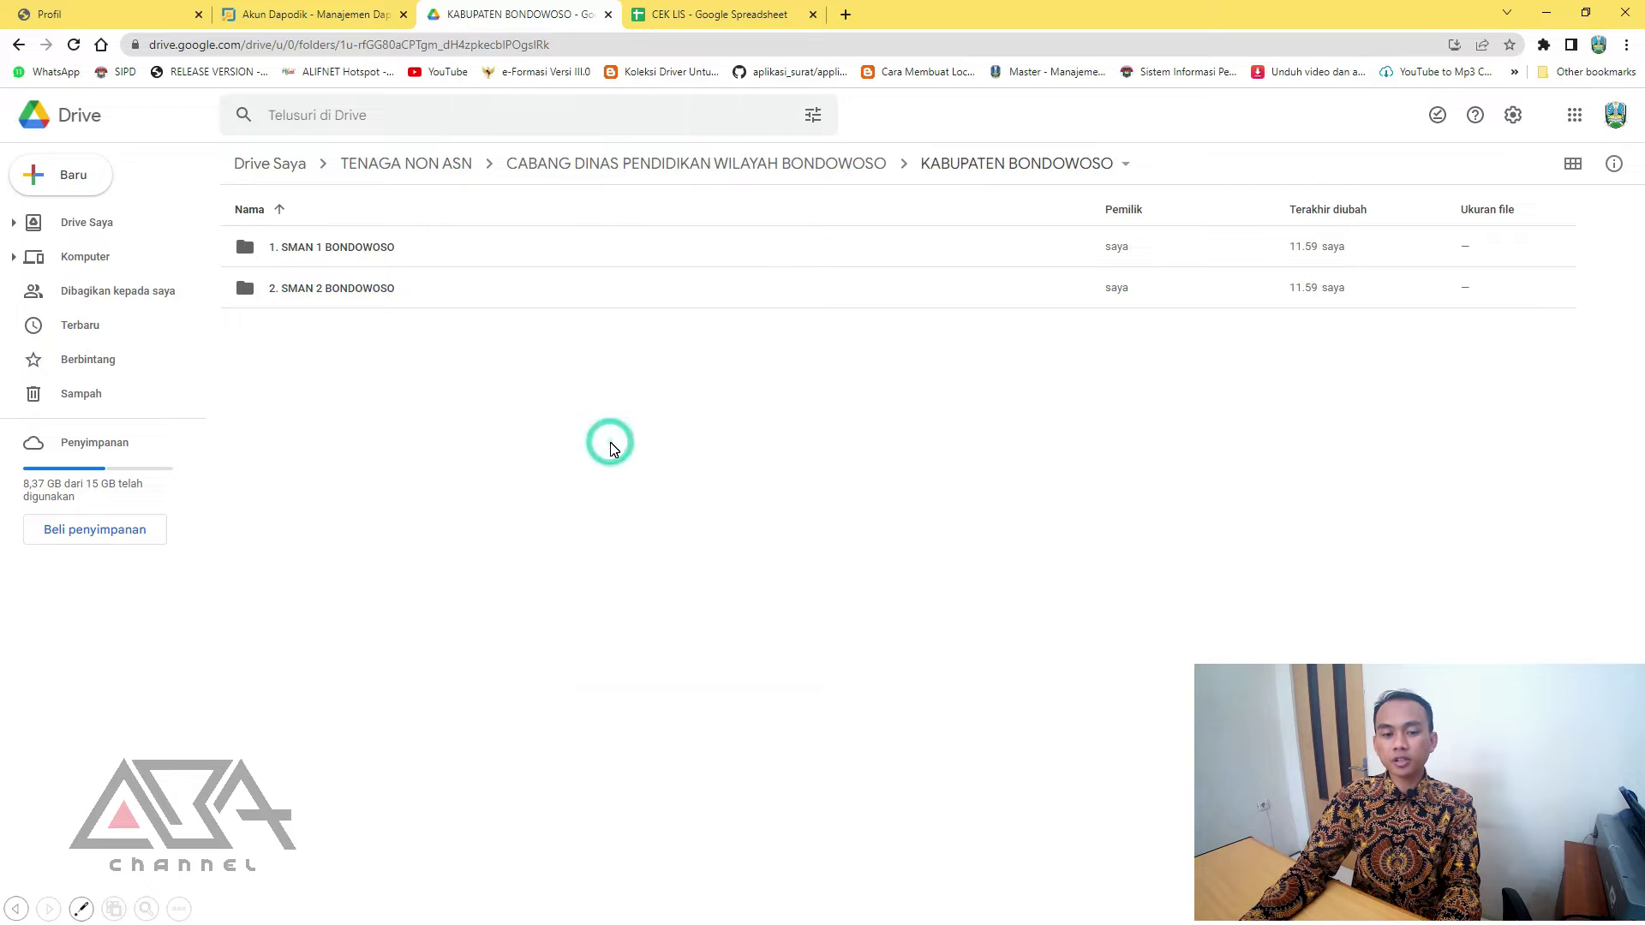
right_click(610, 445)
click(735, 471)
text(3. SMAN 3 BONDOWOSO)
key(Return)
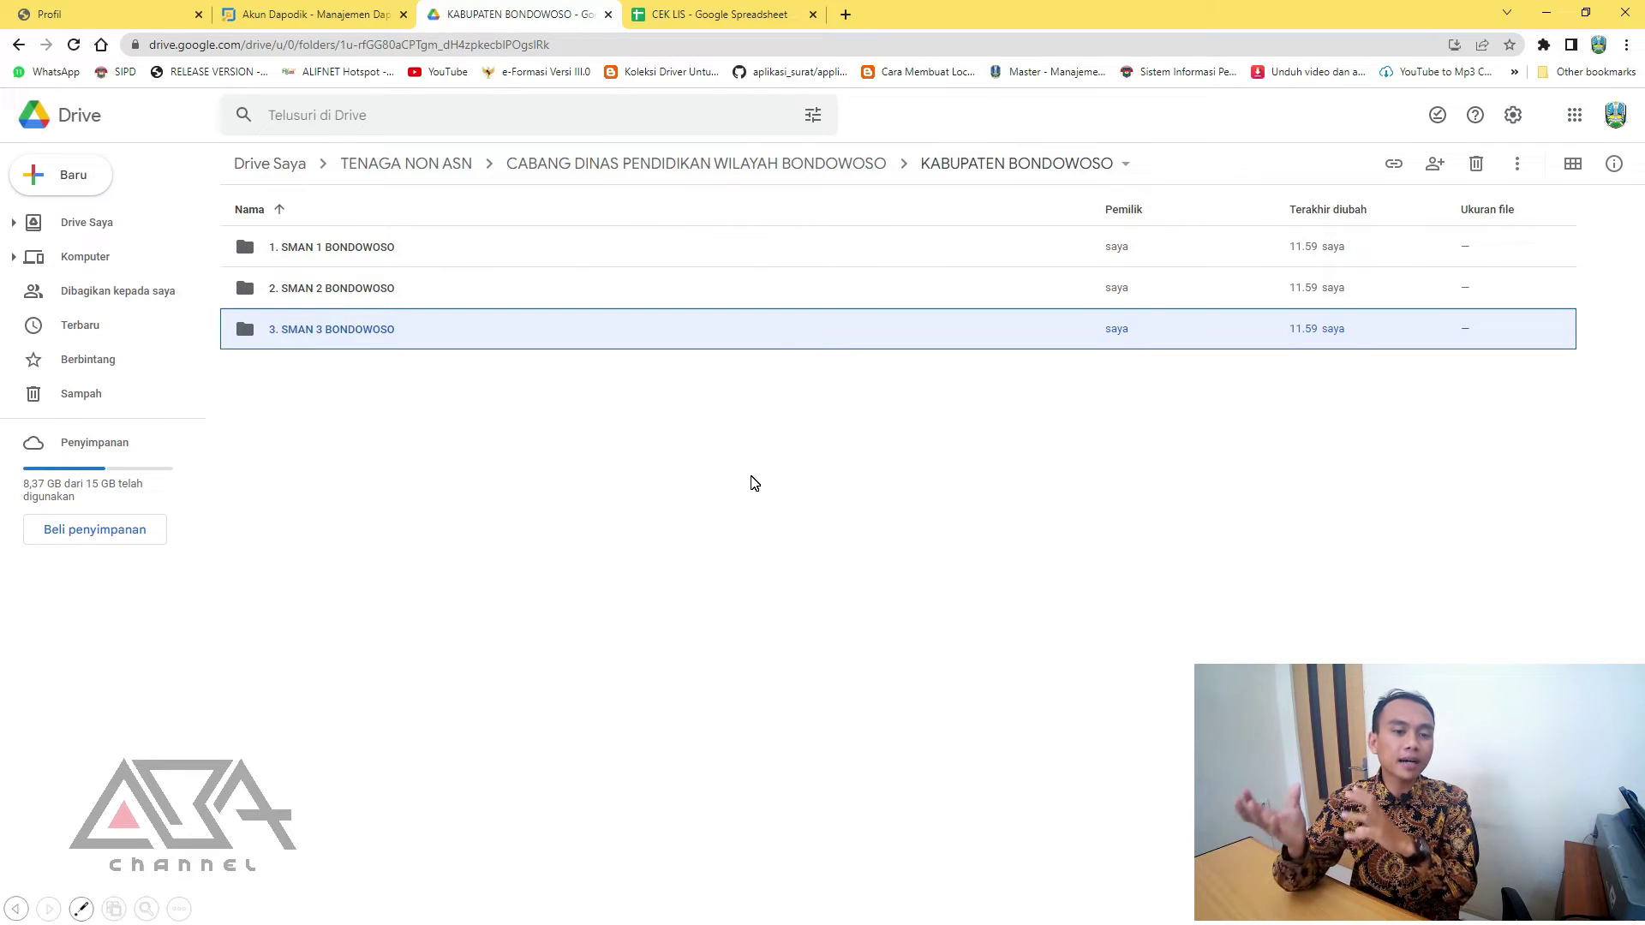
- Open the "1. SMAN 1 BONDOWOSO" folder
click(387, 252)
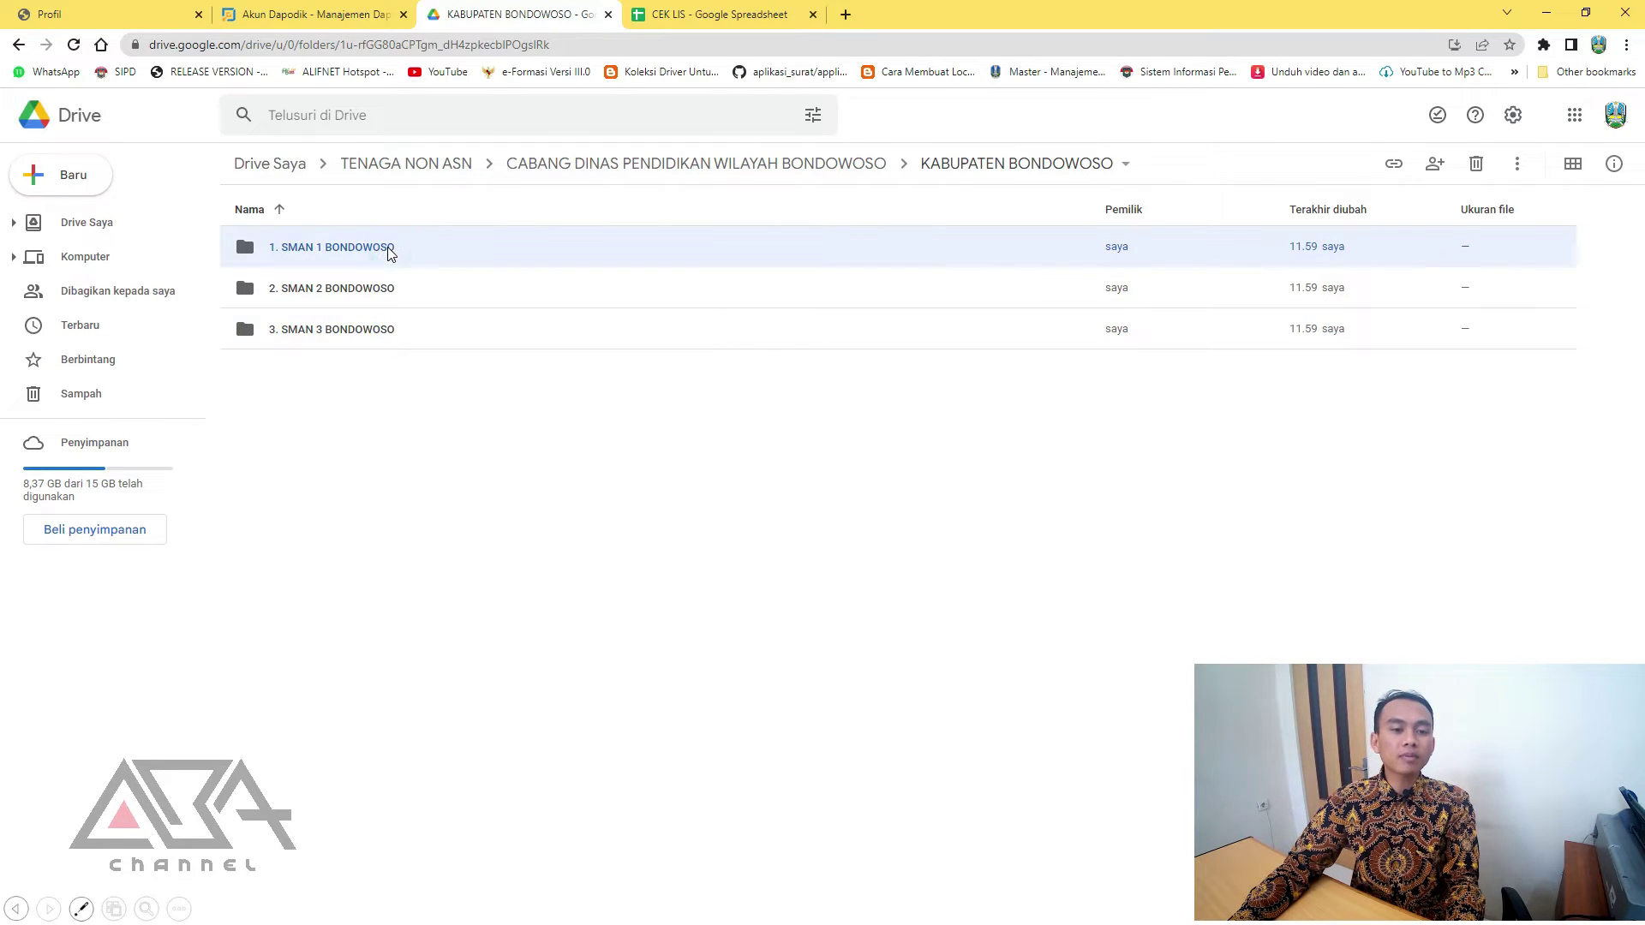
double_click(384, 251)
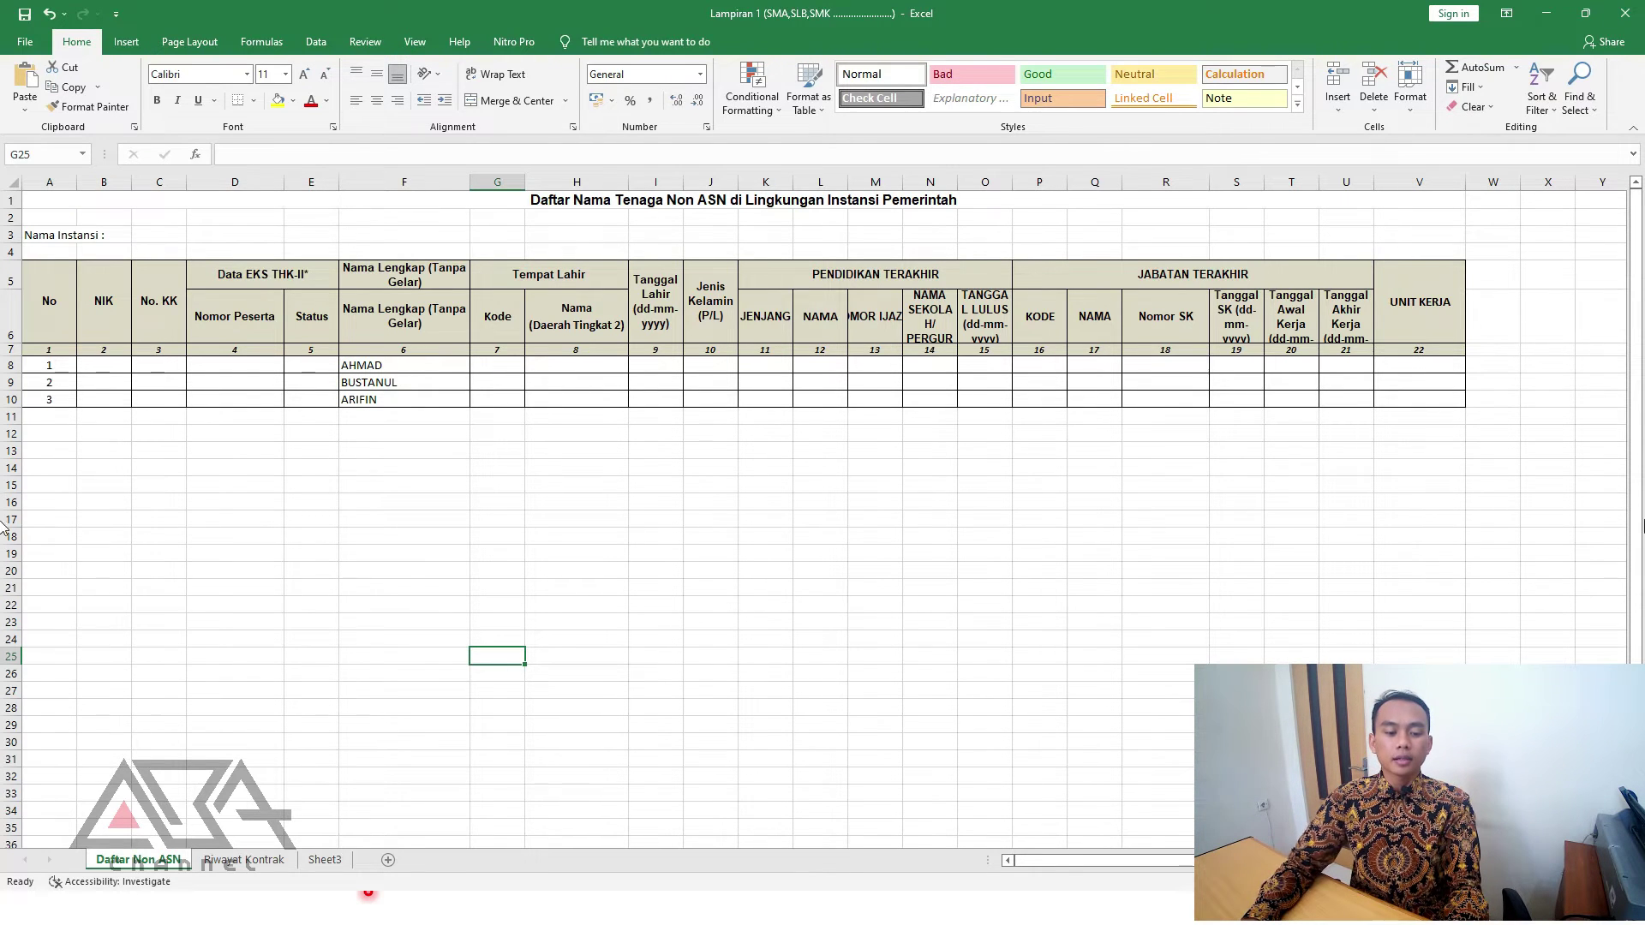
- Look through the three staff names in the full-name column of the Daftar Non ASN sheet, and return to Google Drive
click(402, 368)
click(398, 383)
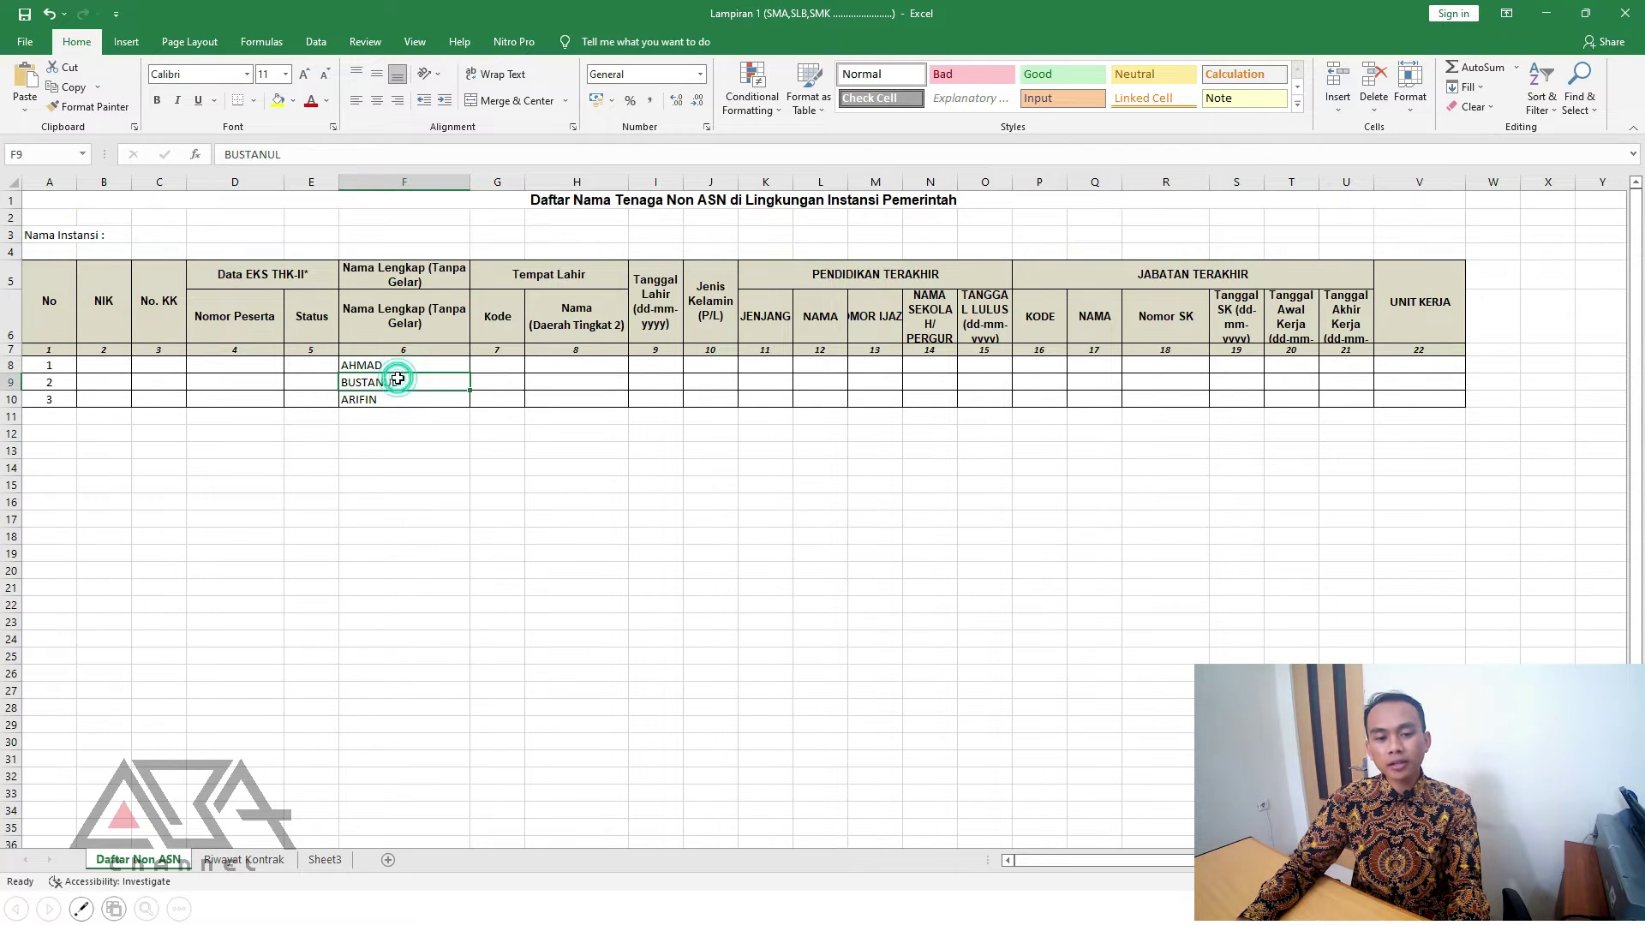
click(395, 398)
key(super)
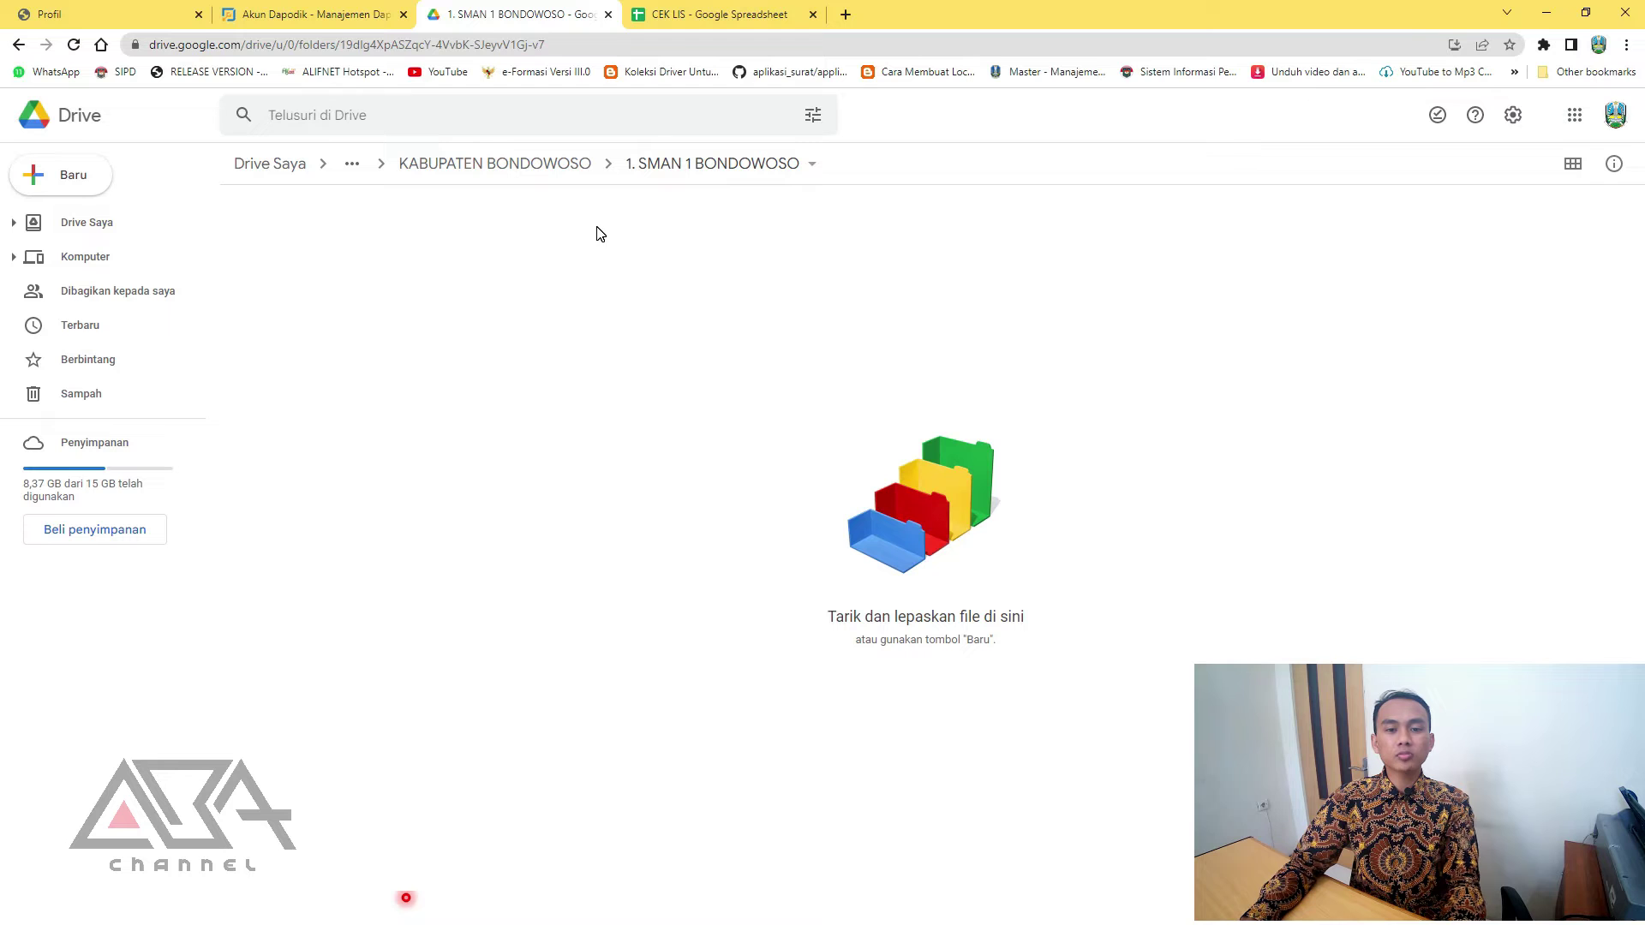
- Create a folder named "GTT" inside the "1. SMAN 1 BONDOWOSO" folder
right_click(586, 238)
click(604, 256)
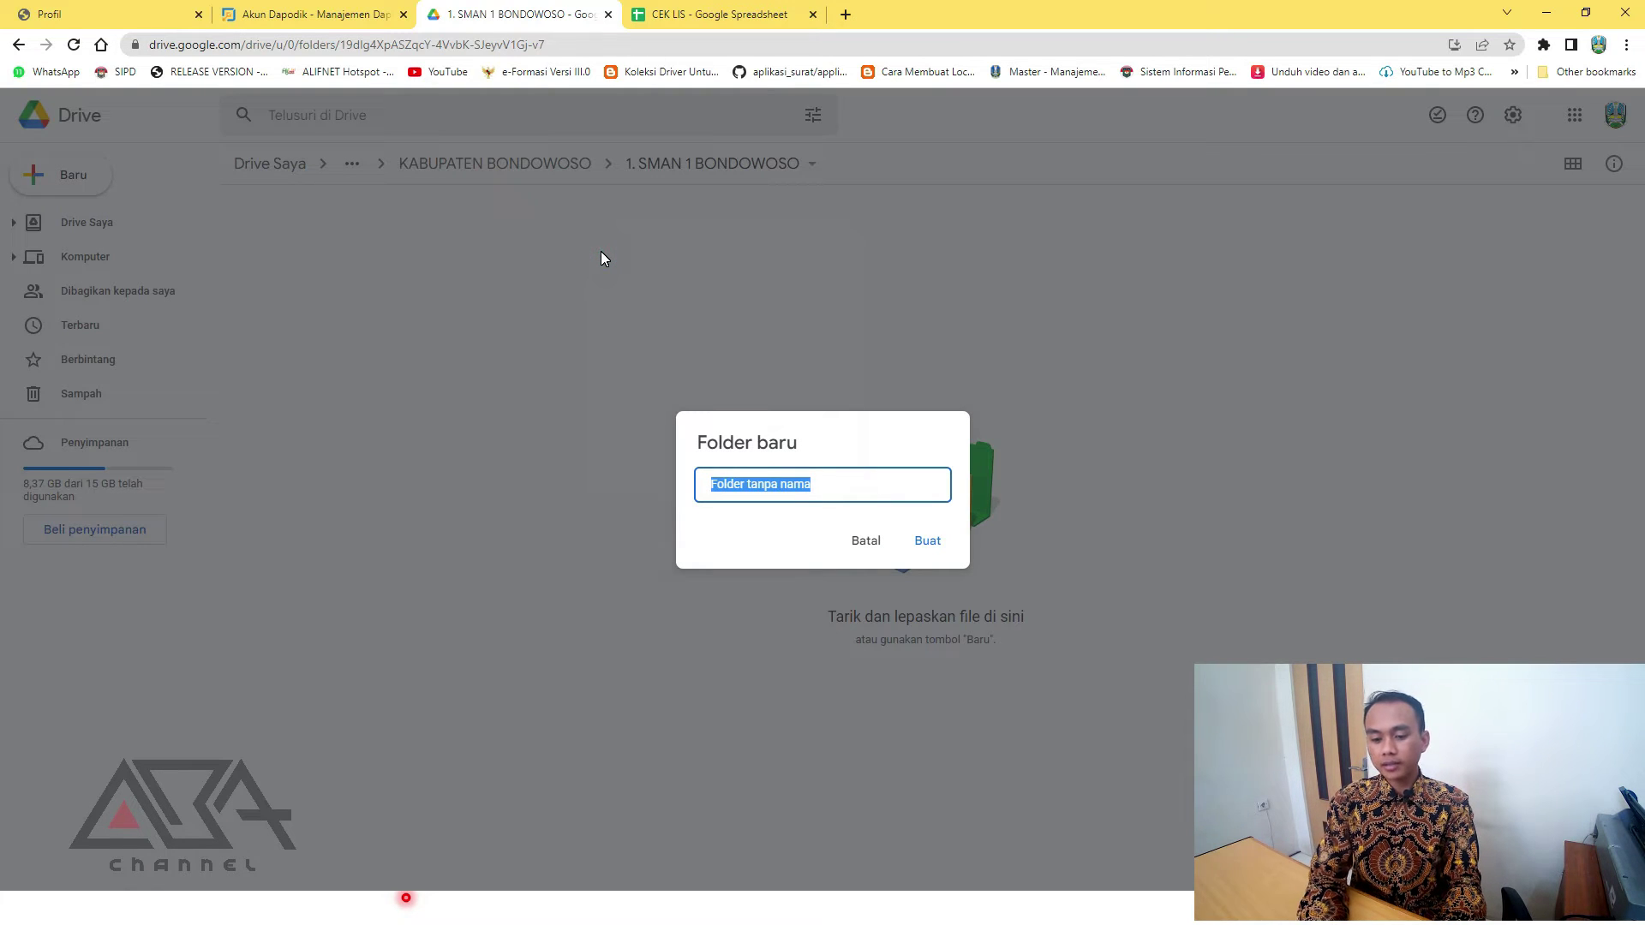
text(GTT)
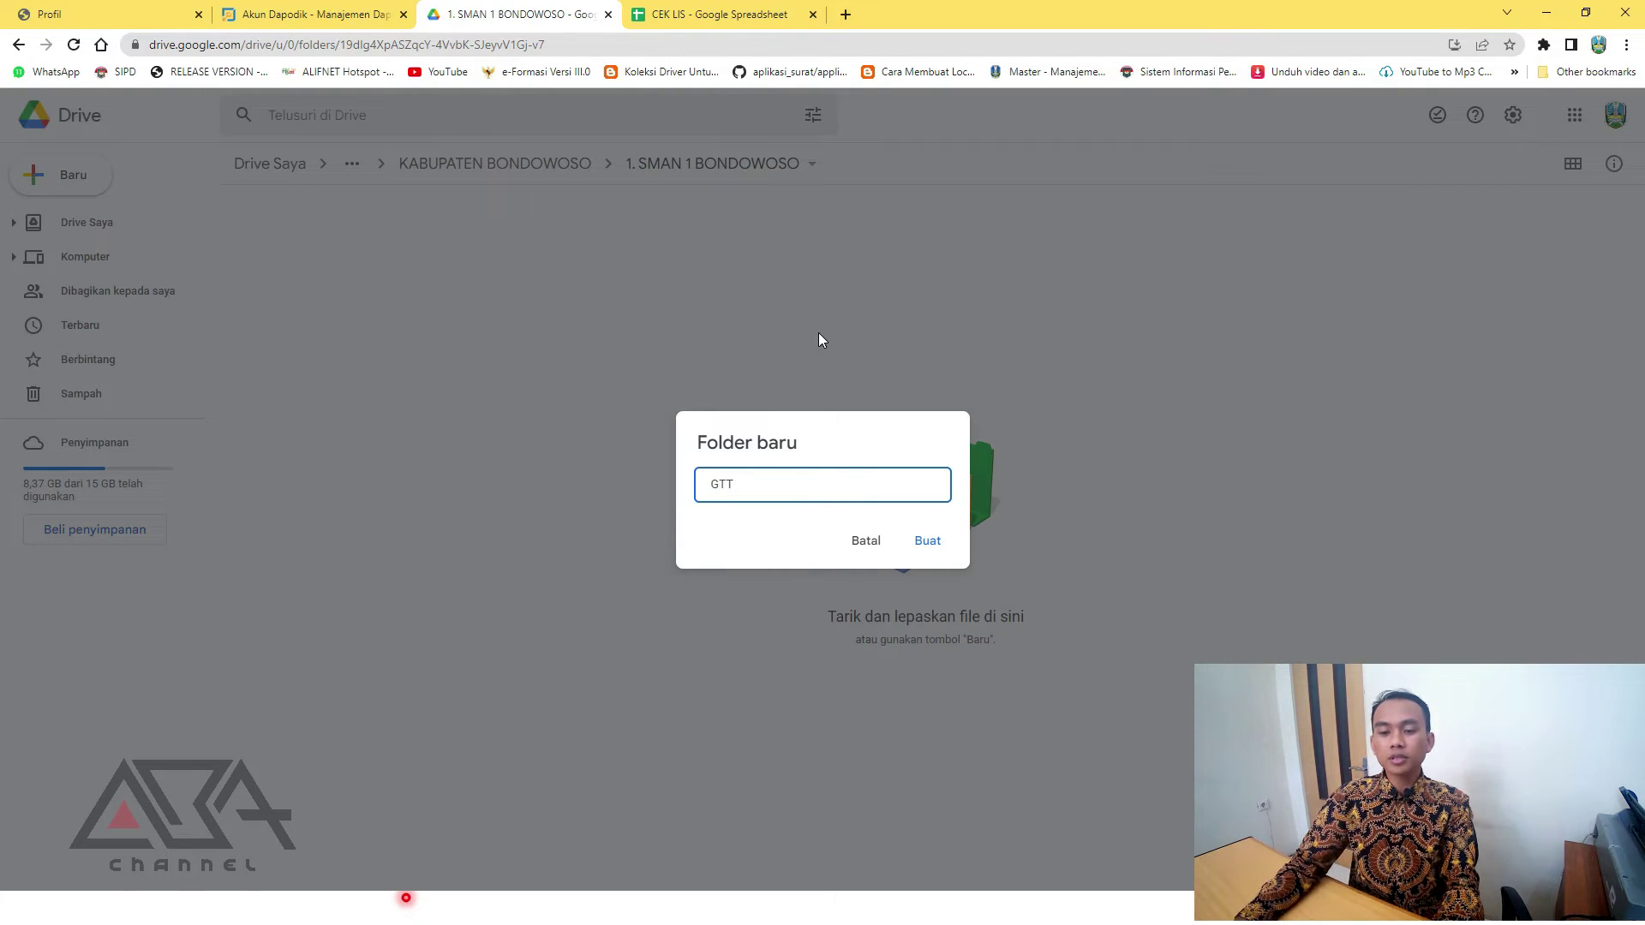
click(931, 544)
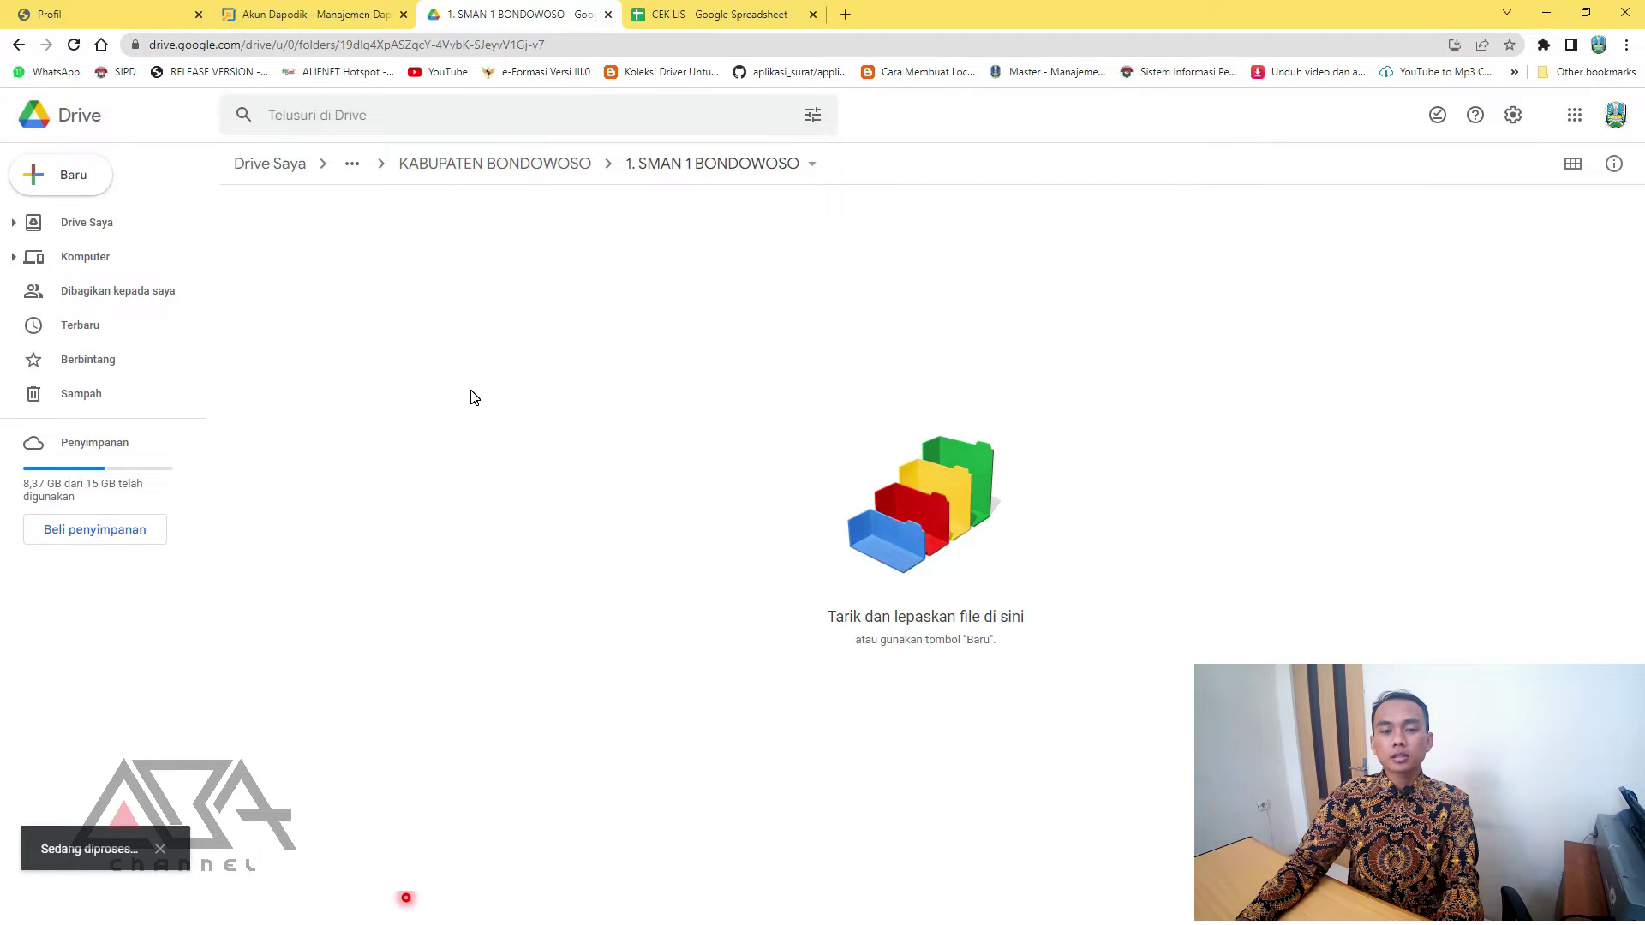
- Create a second folder named "PTT" inside the "1. SMAN 1 BONDOWOSO" folder
right_click(474, 397)
click(508, 417)
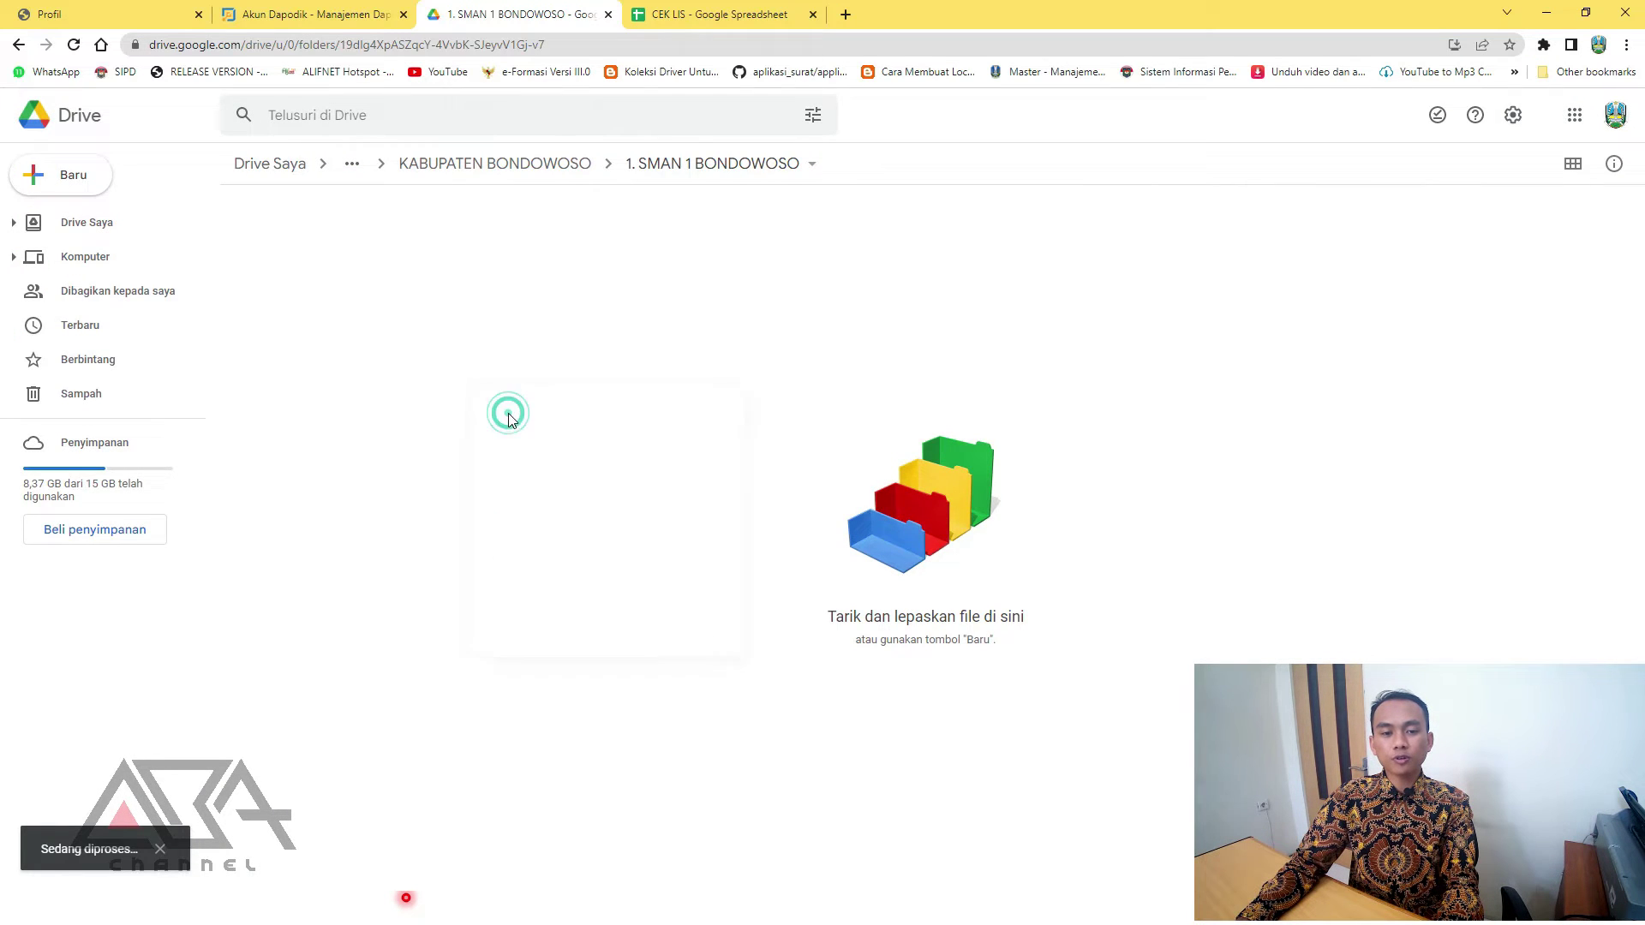
text(PTT)
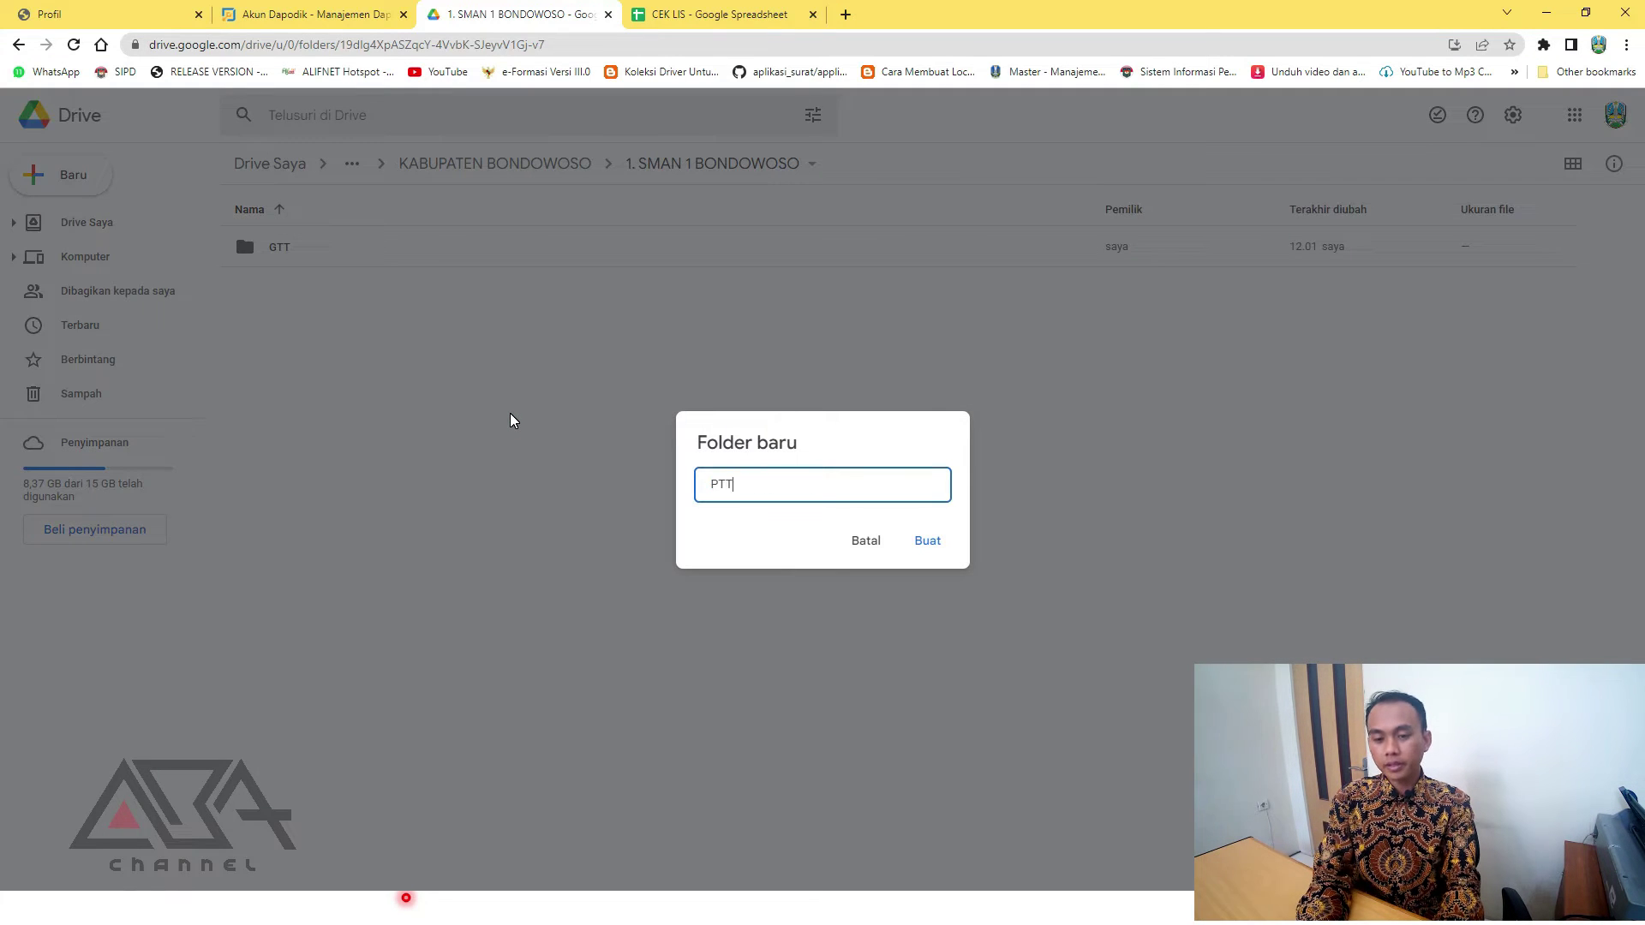
click(921, 540)
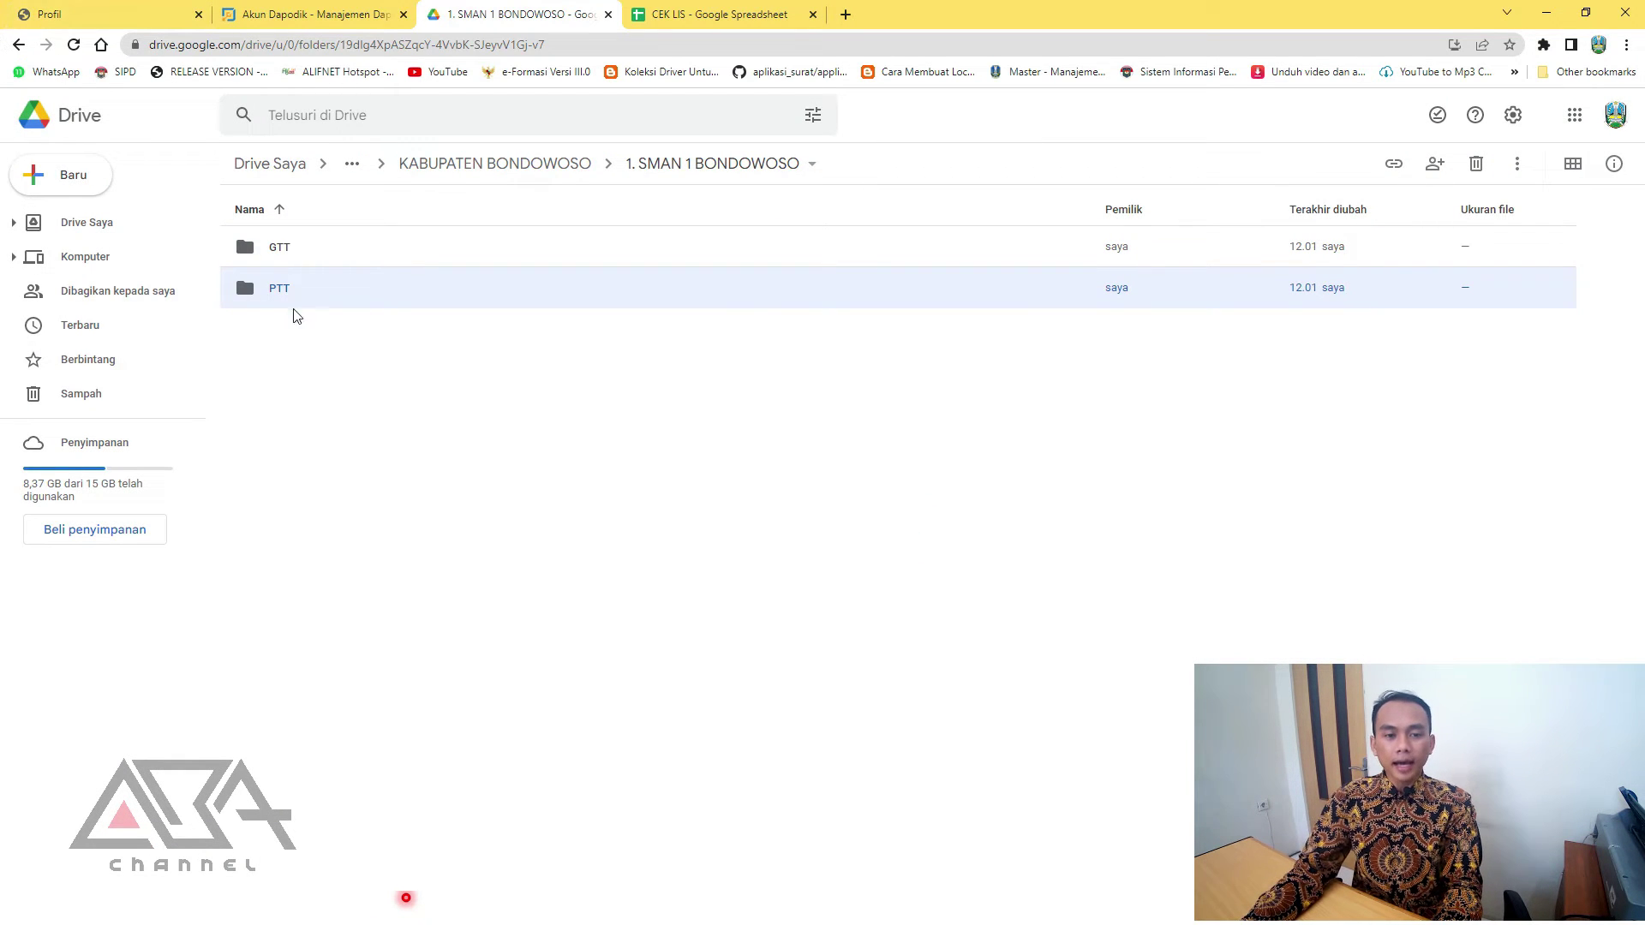
- Open the GTT folder and check the staff names in the Excel list before returning to Google Drive
click(296, 257)
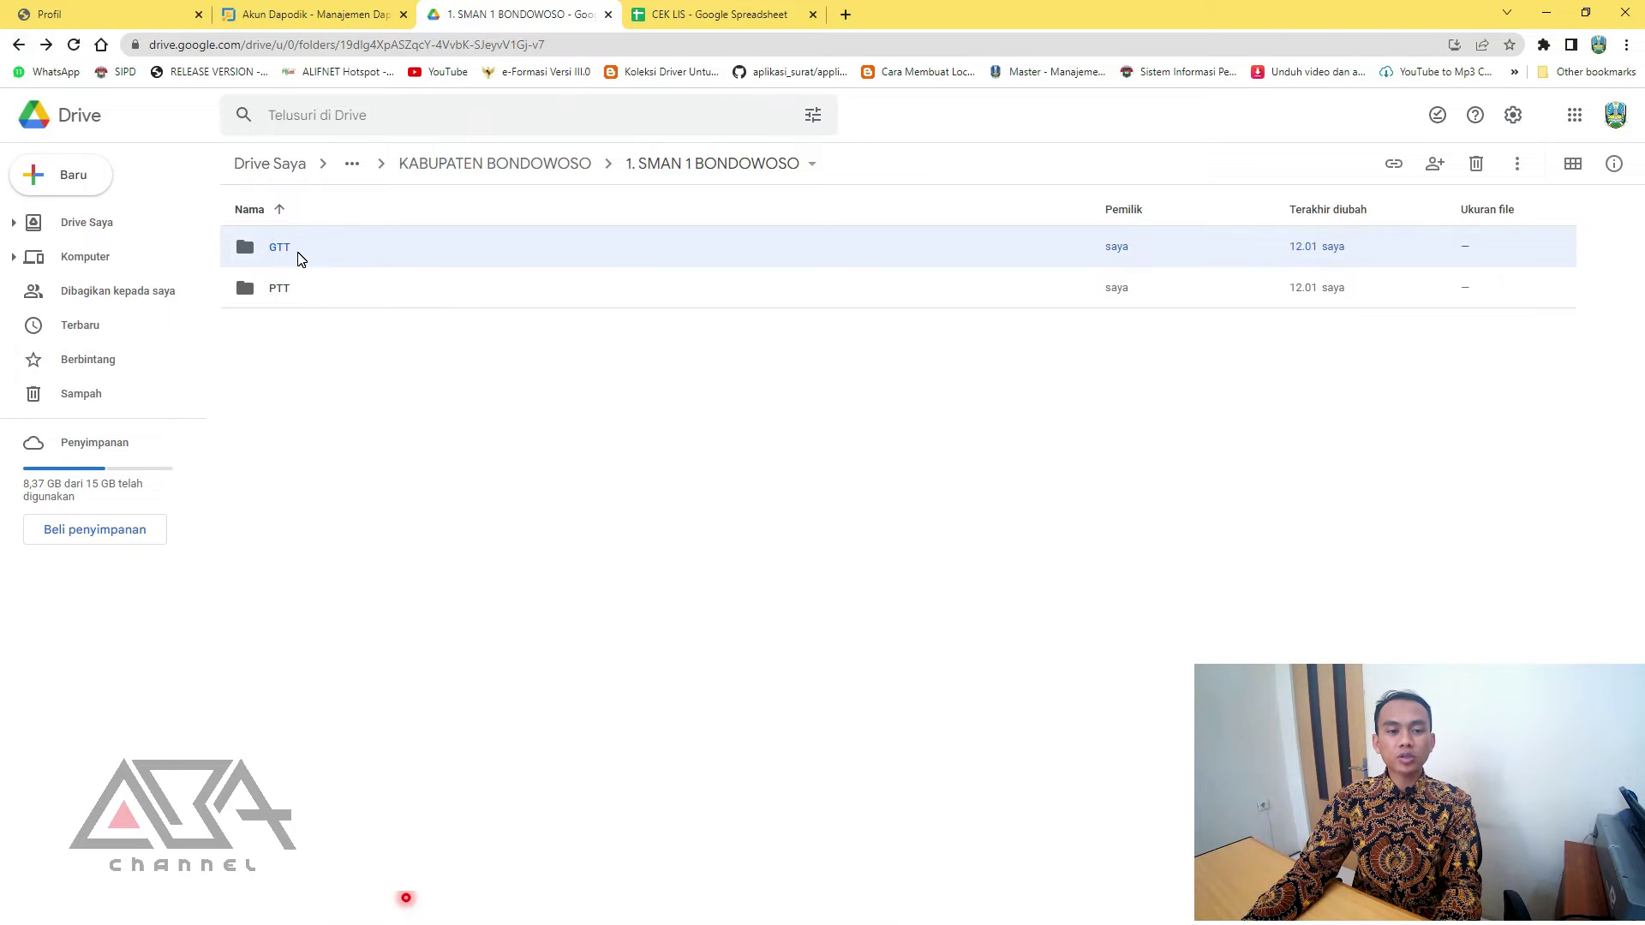
double_click(300, 257)
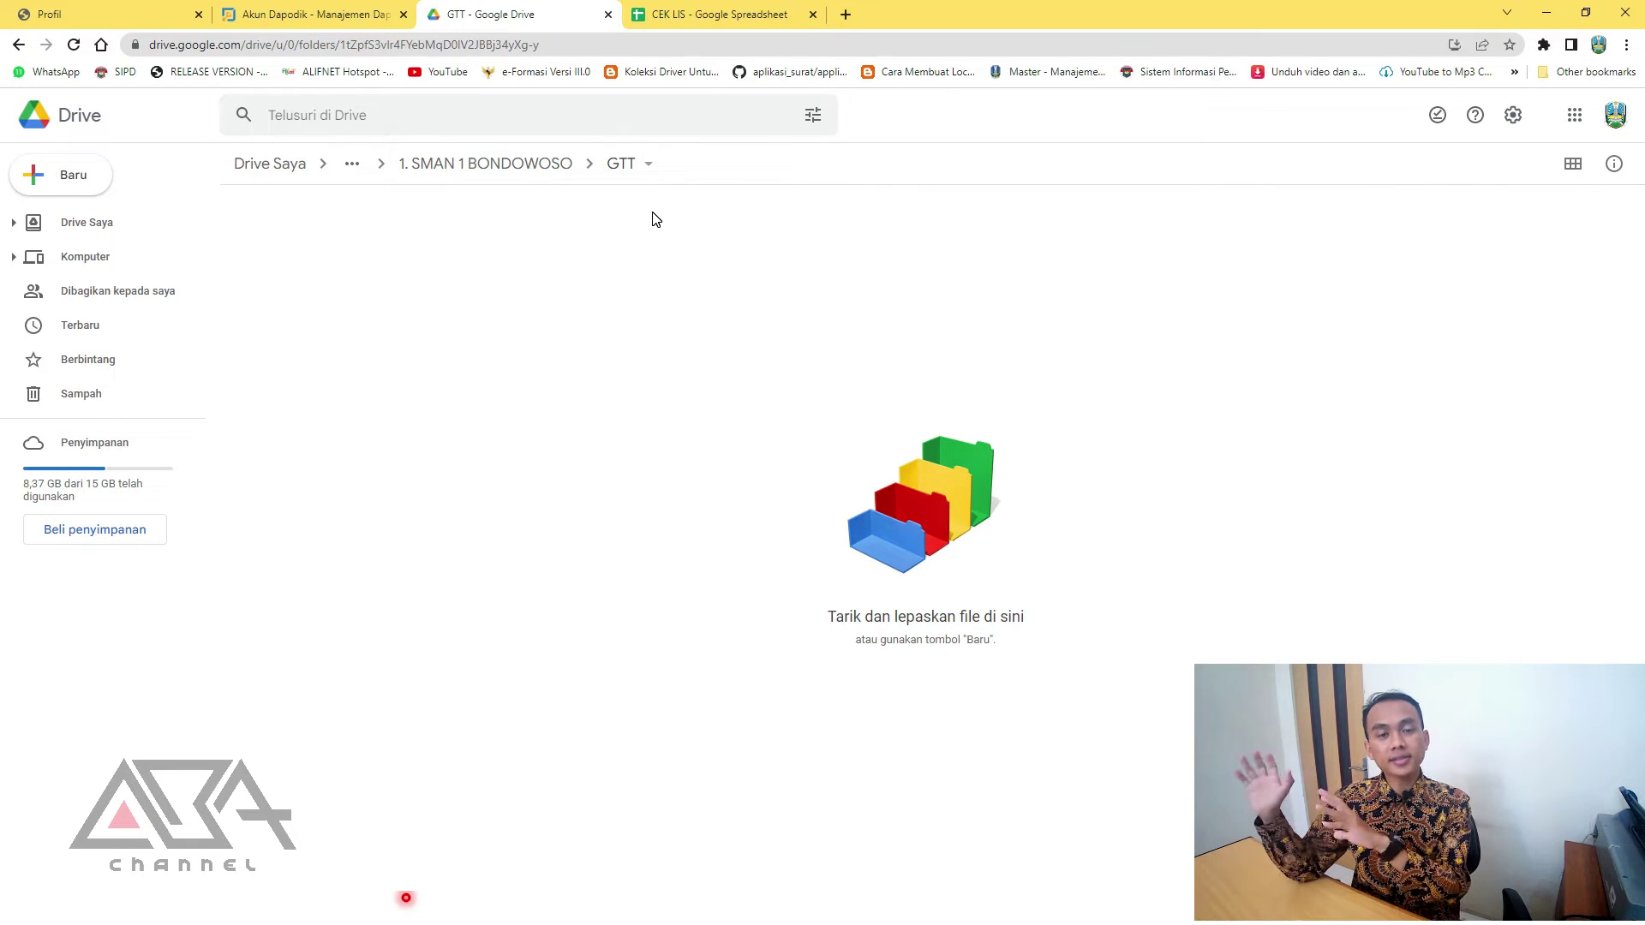
key(super)
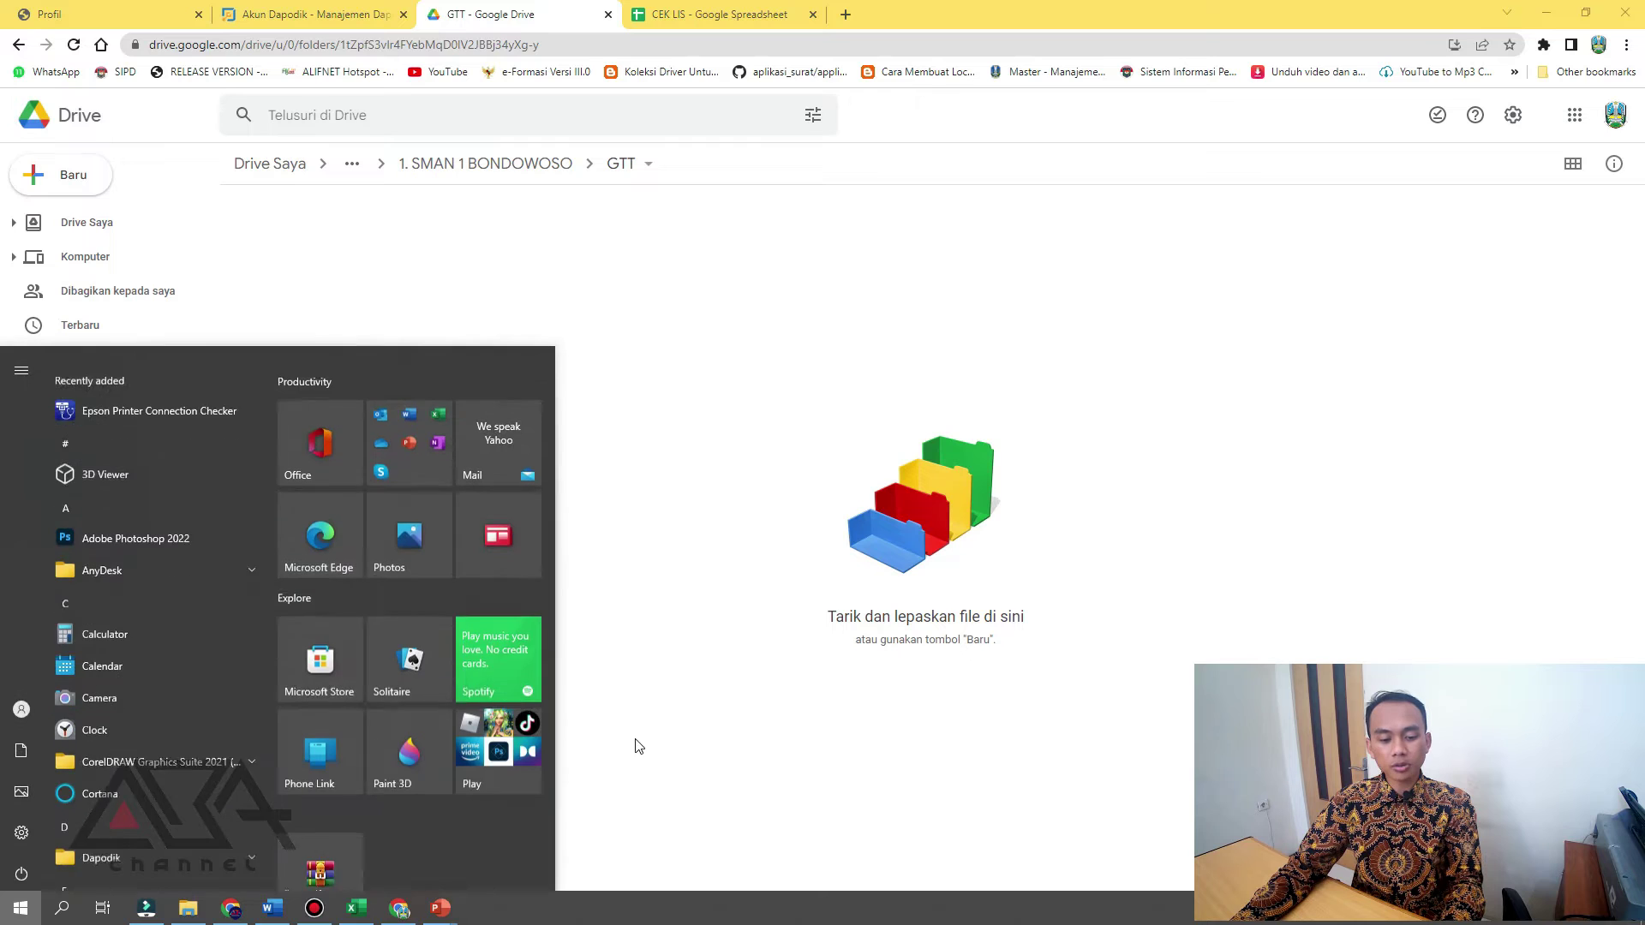
click(356, 908)
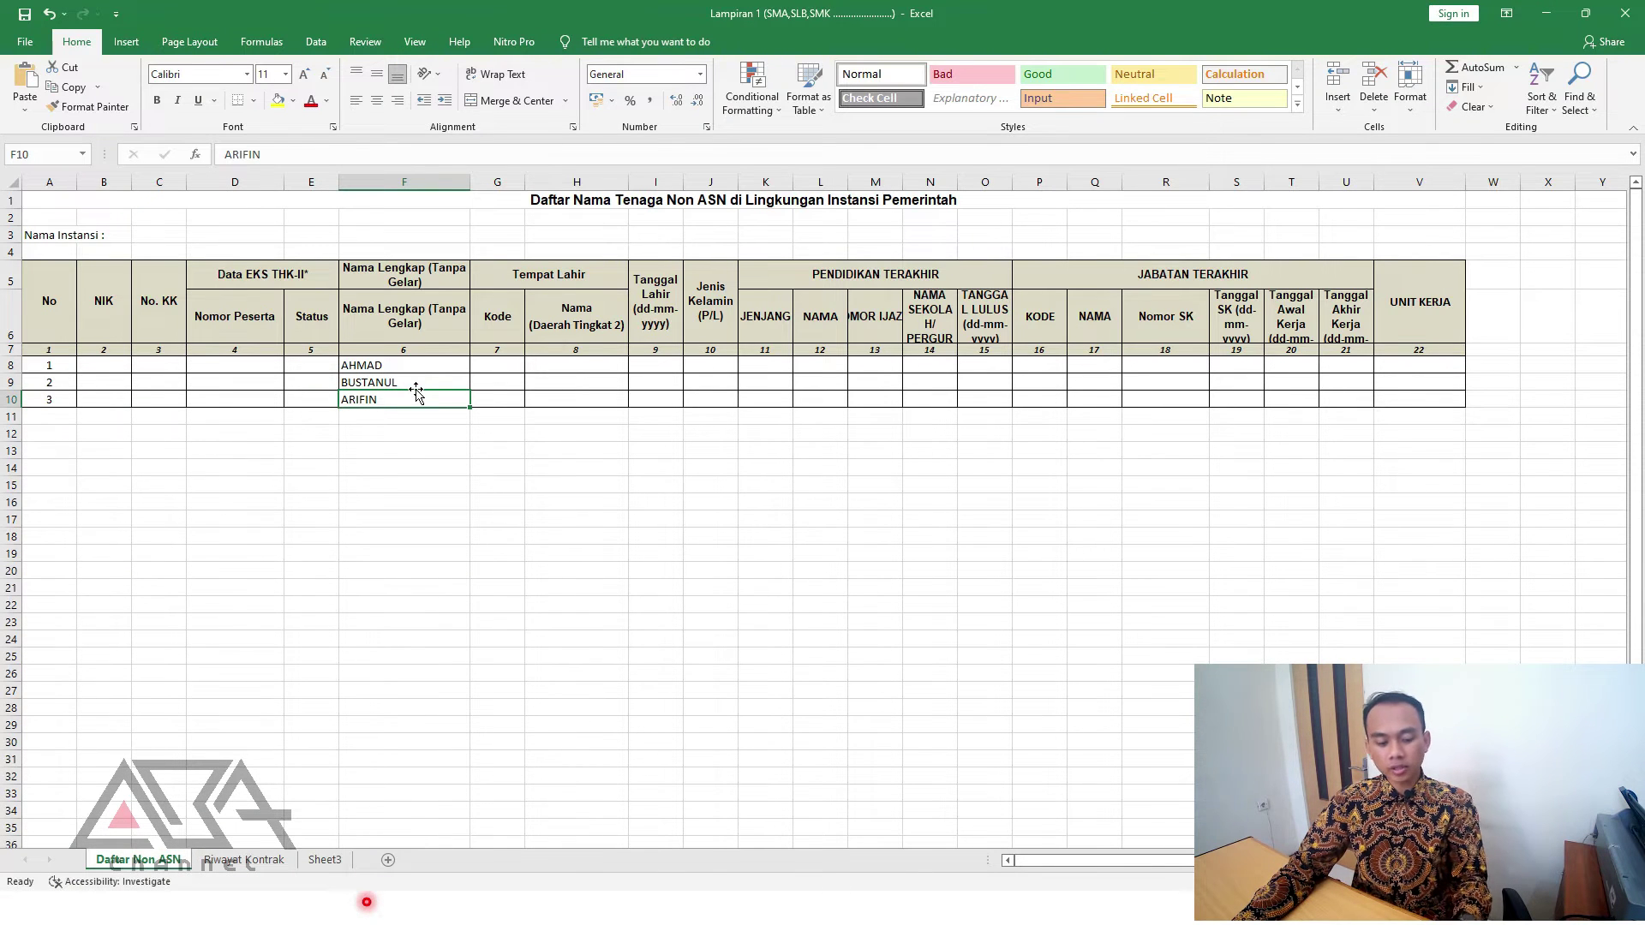
key(super)
click(399, 908)
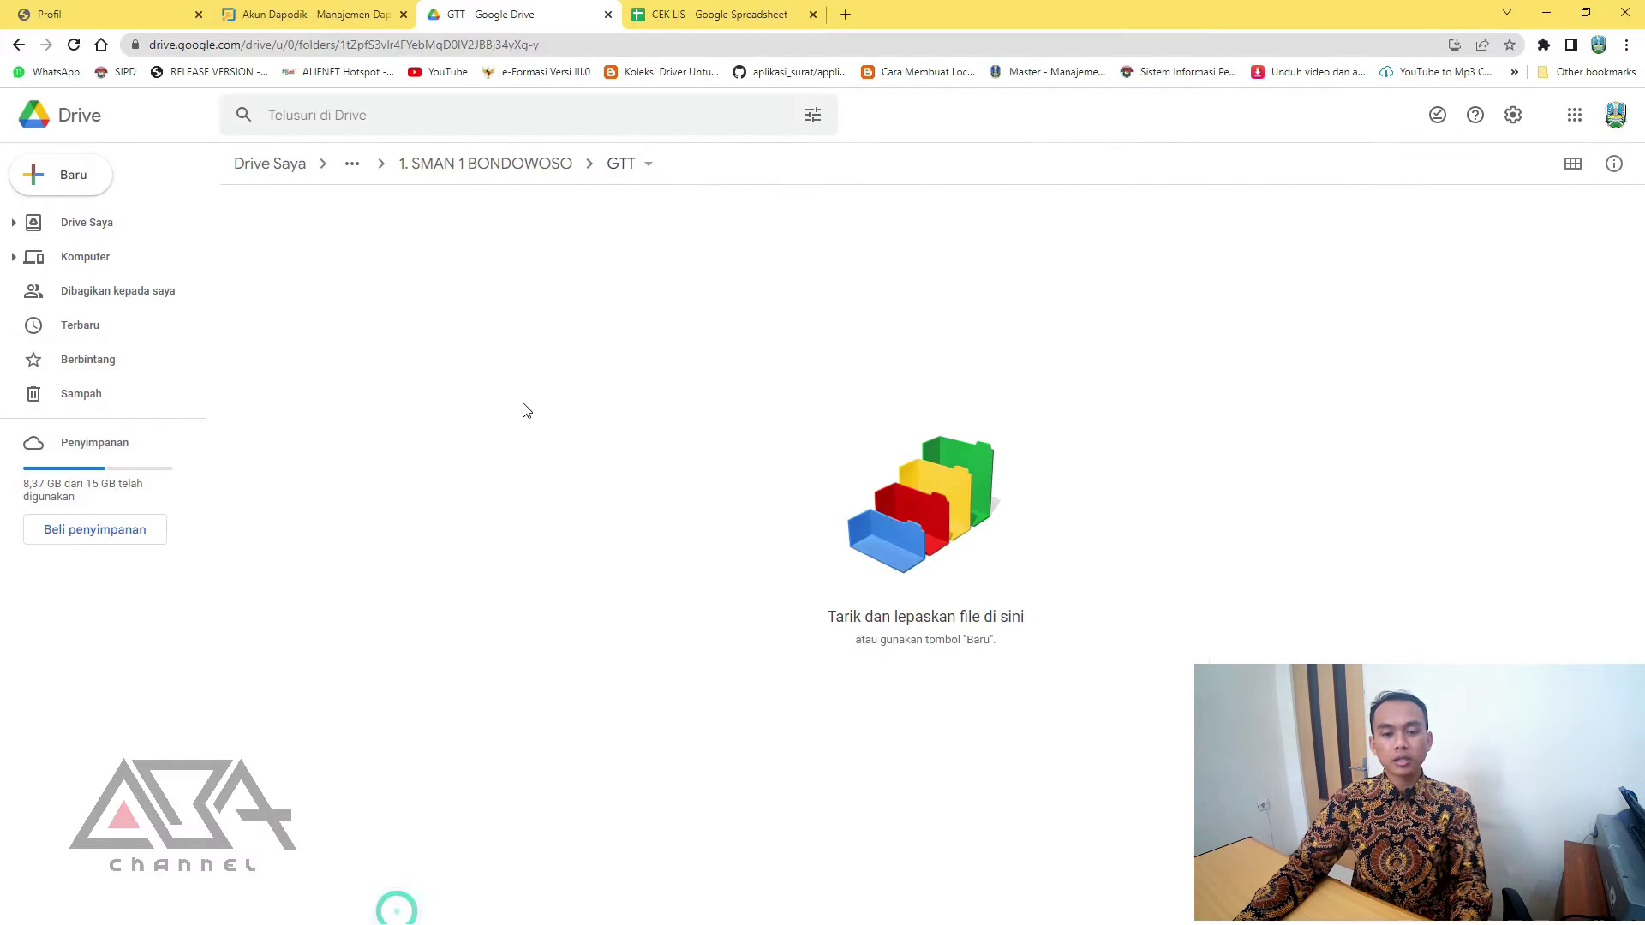
- Create a folder in GTT named with "1." and the first listed staff member's name, followed by dots
right_click(520, 329)
click(552, 348)
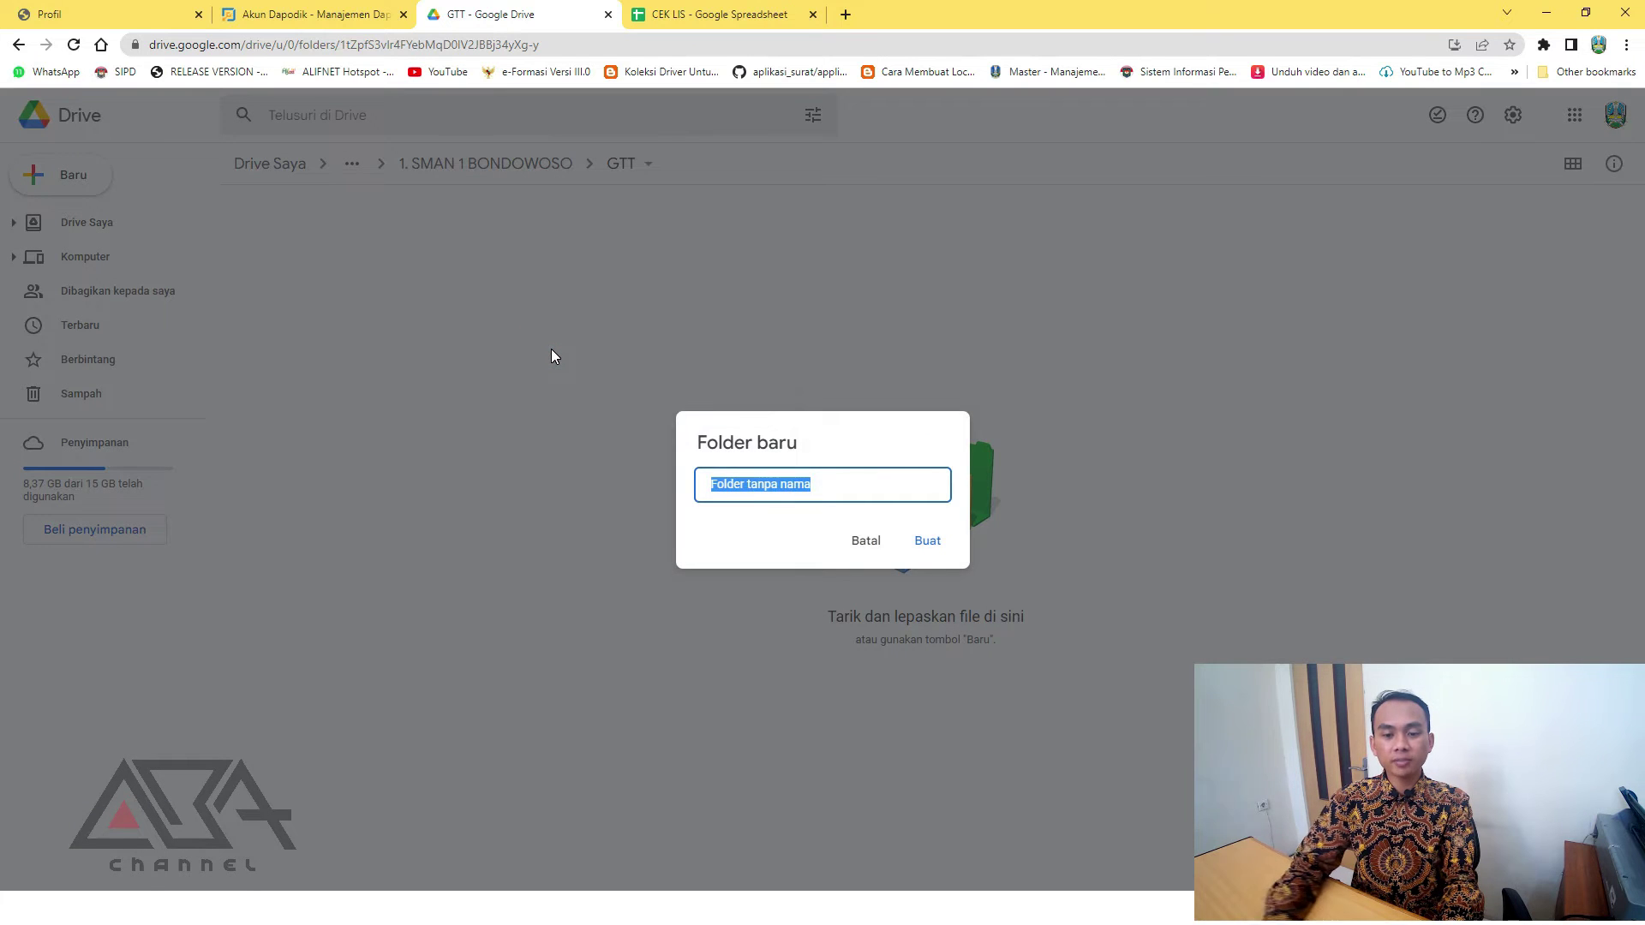
text(1. AH,MAD)
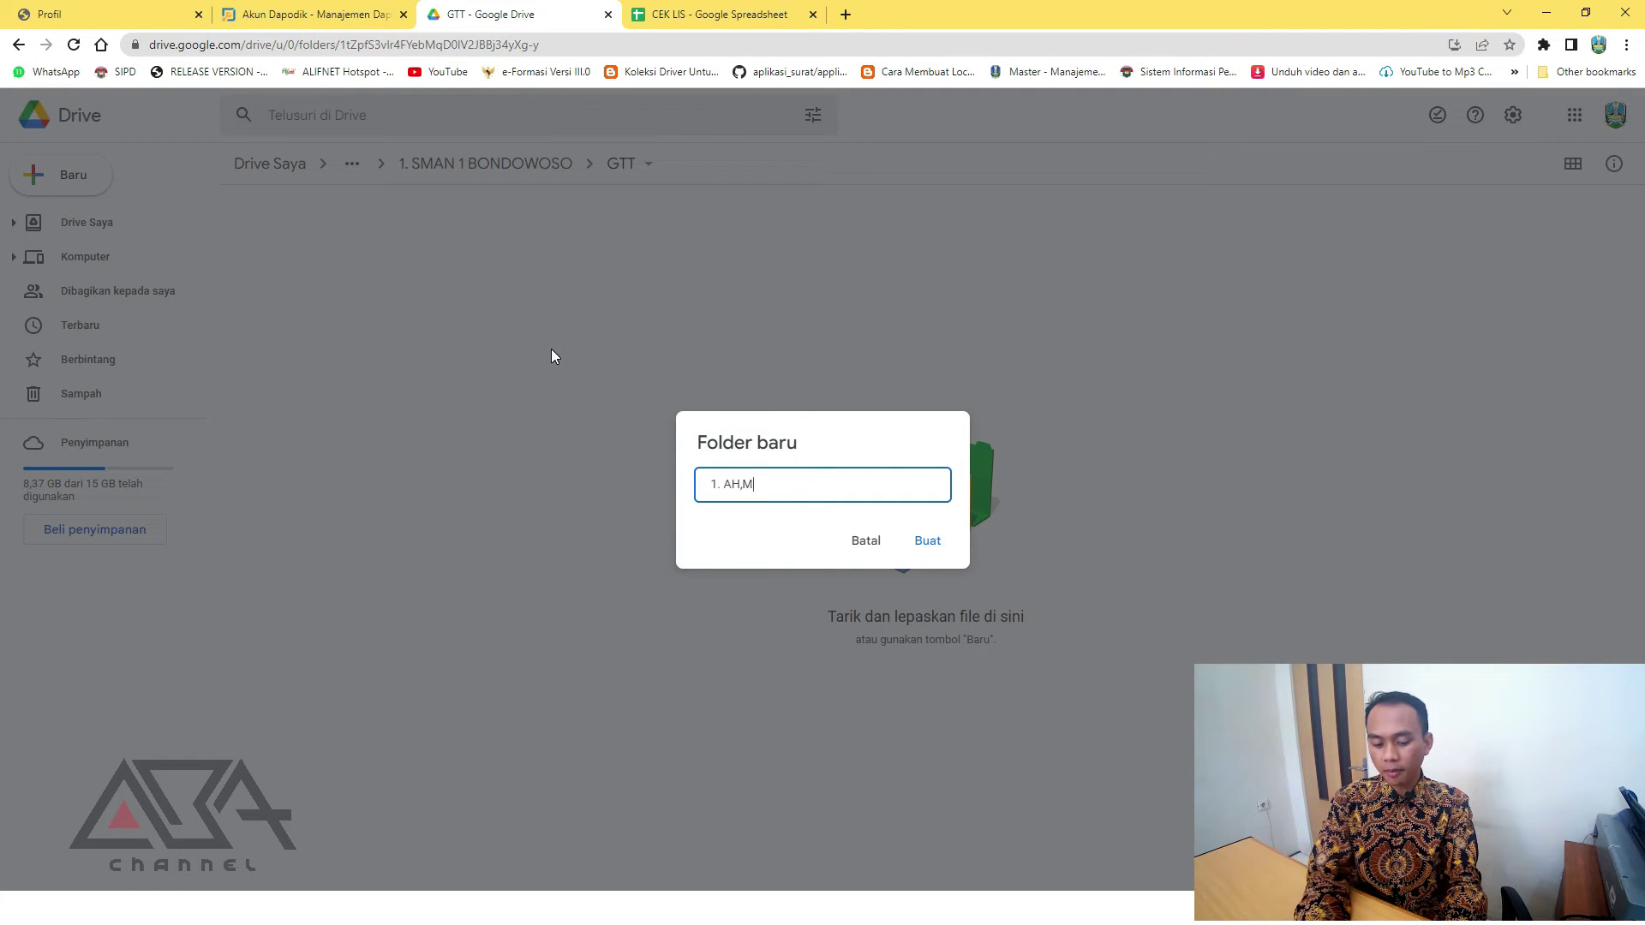
key(BackSpace)
key(BackSpace)
key(BackSpace)
key(BackSpace)
text(MAD)
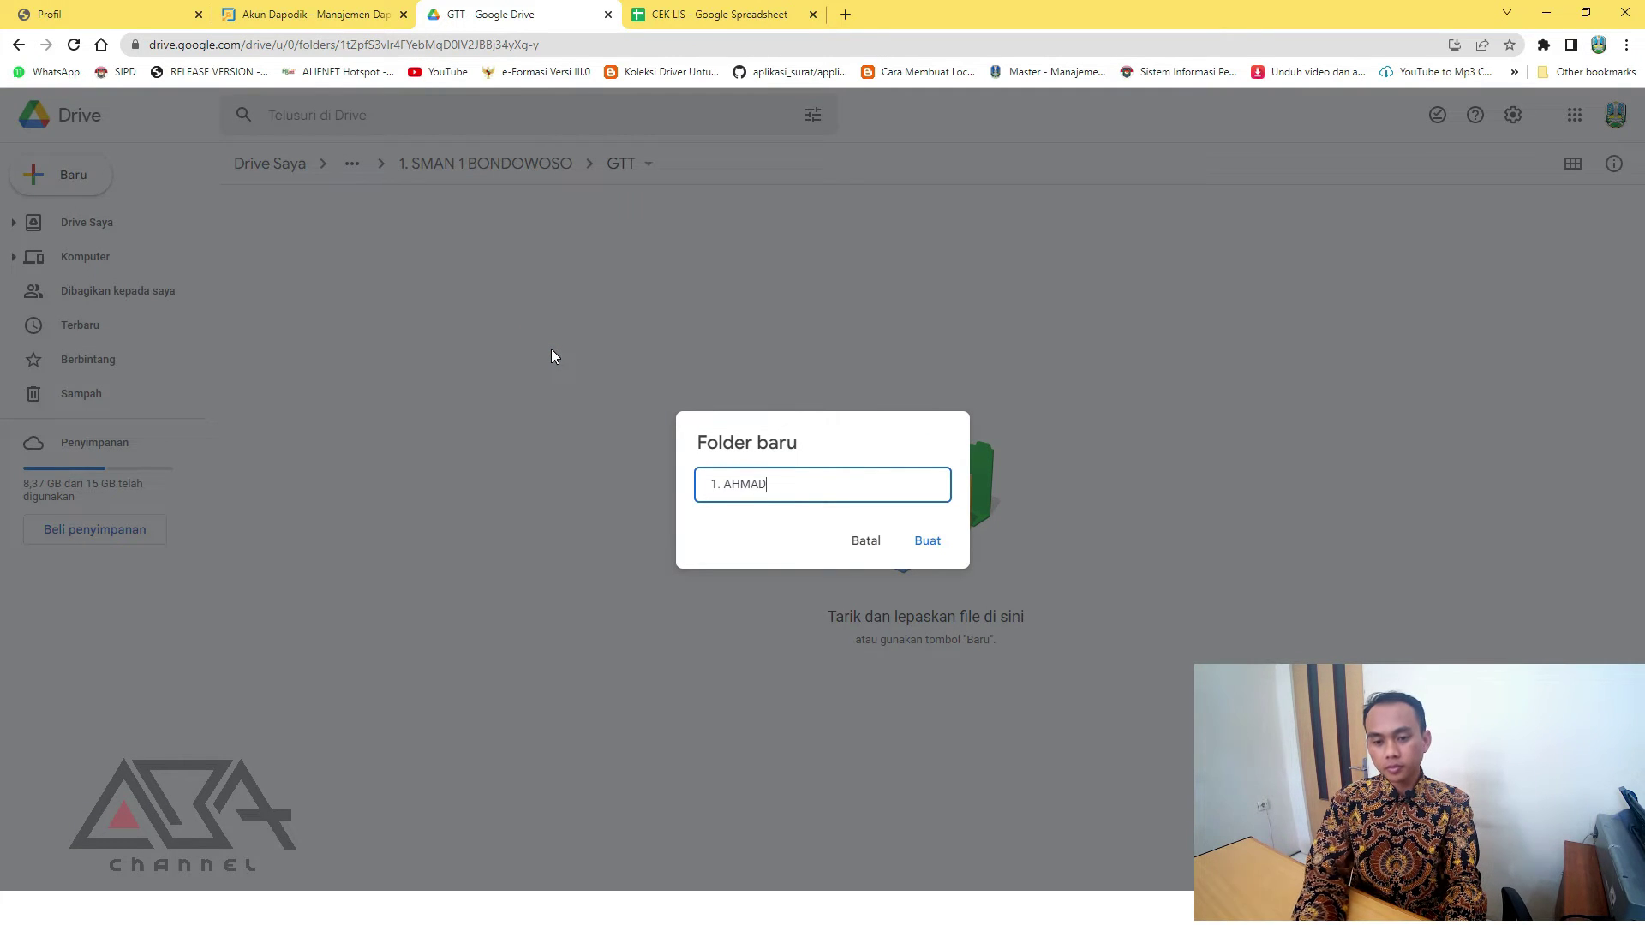
text(........)
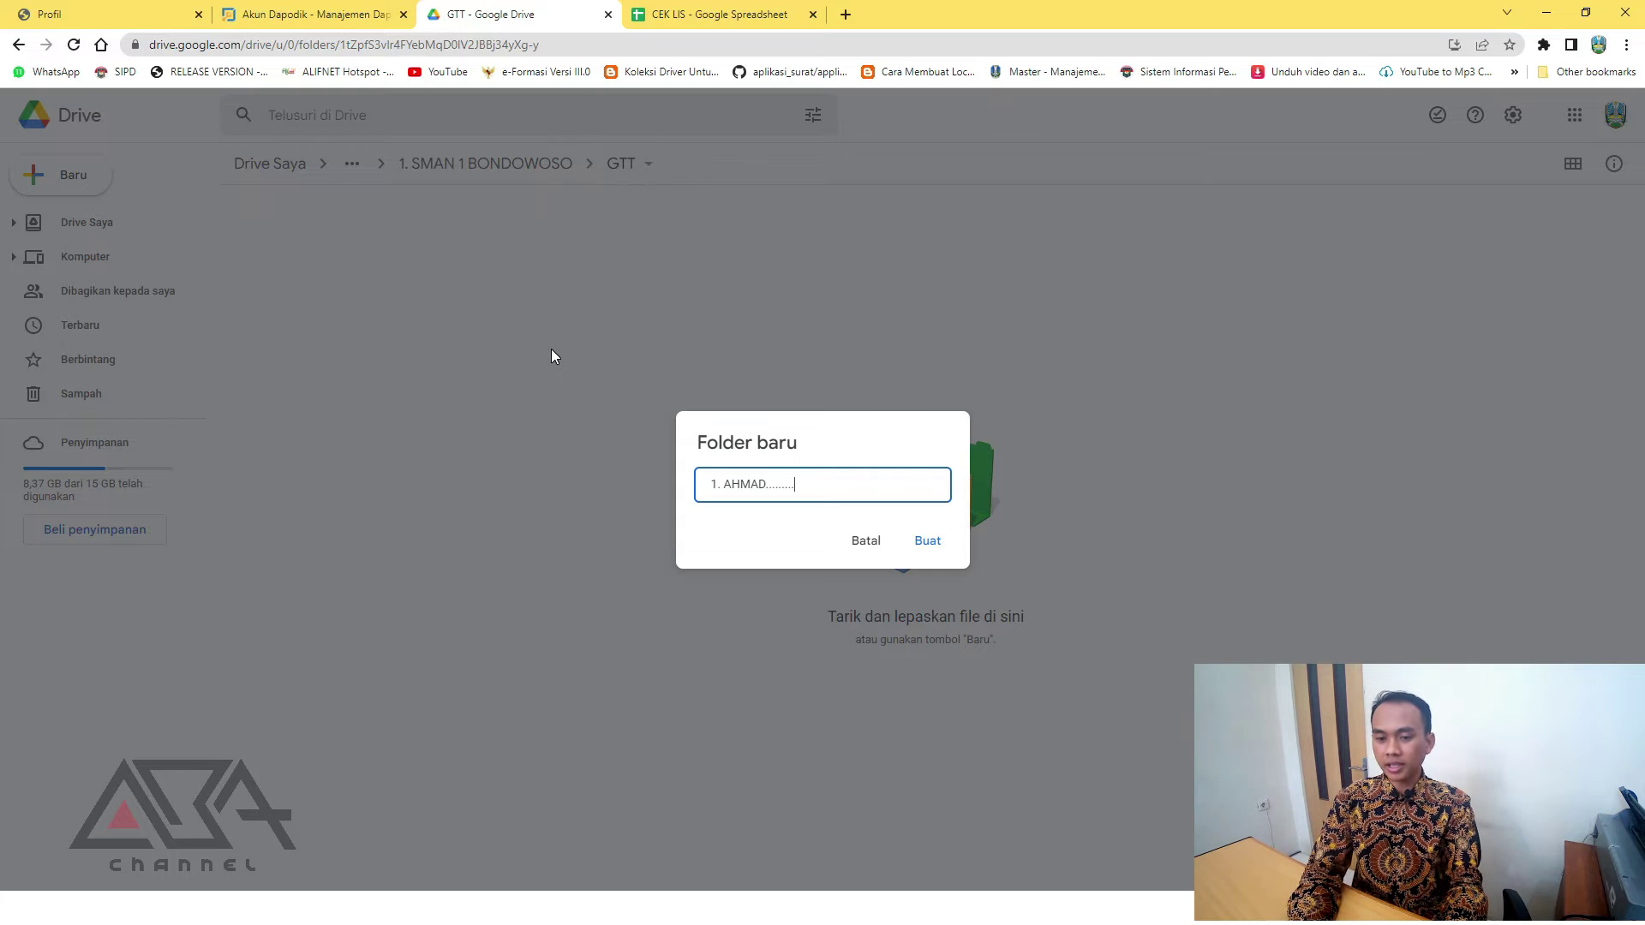
click(922, 542)
- Create a folder in GTT named with "2." and the second listed staff member's name, followed by dots
right_click(390, 337)
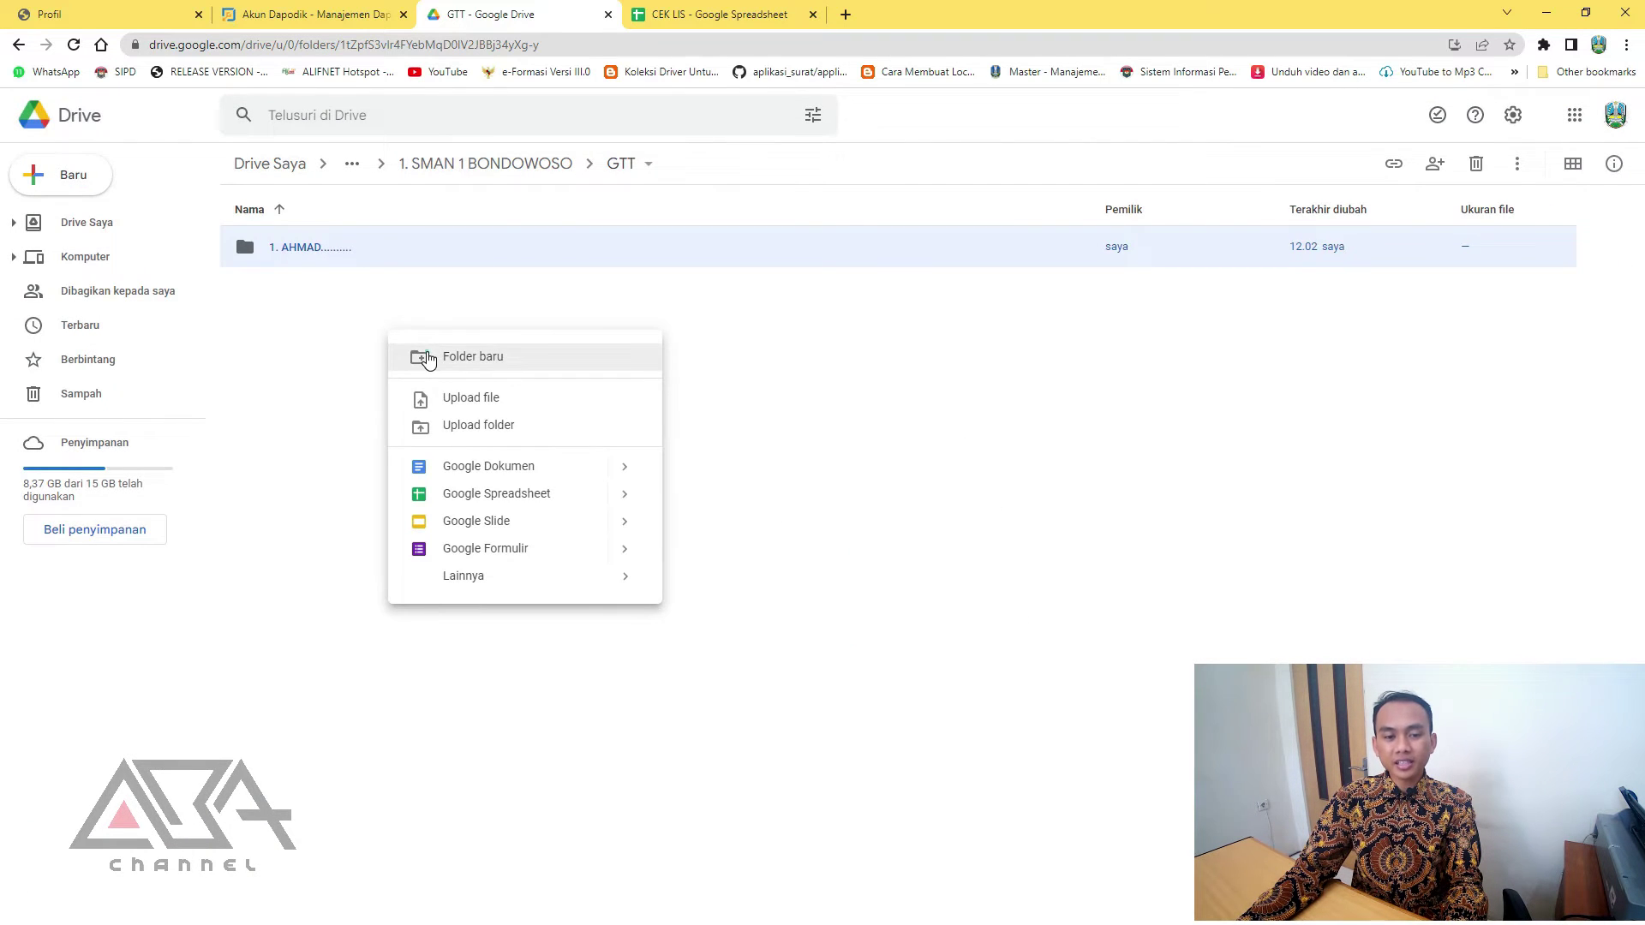
click(428, 358)
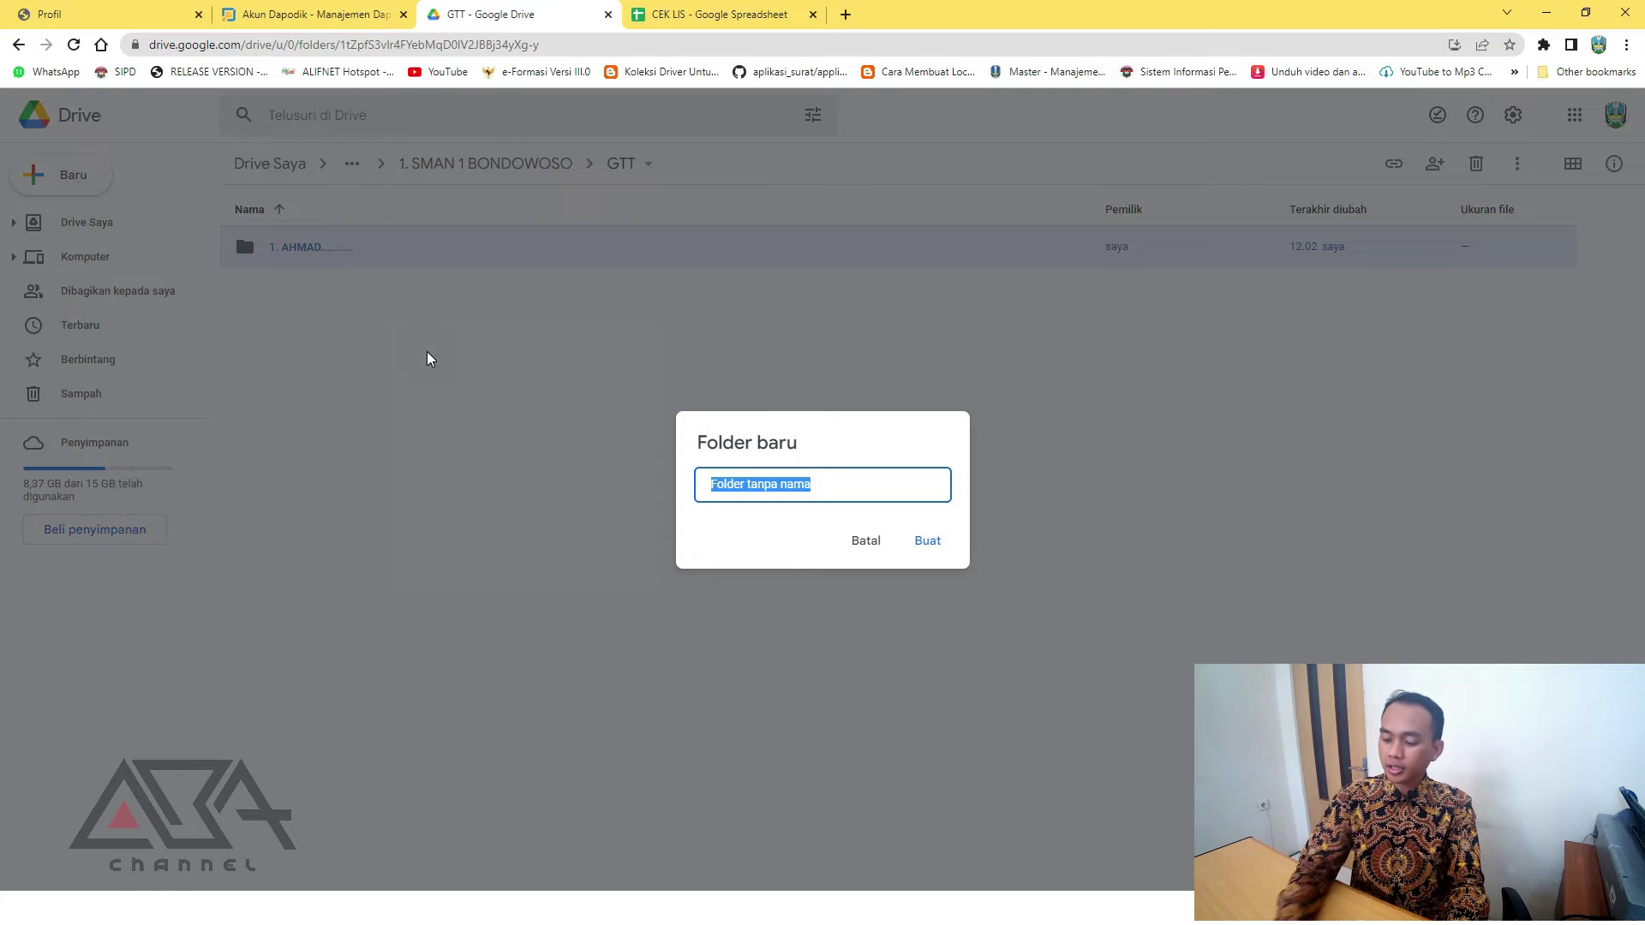
text(2. BUSTANUL ....)
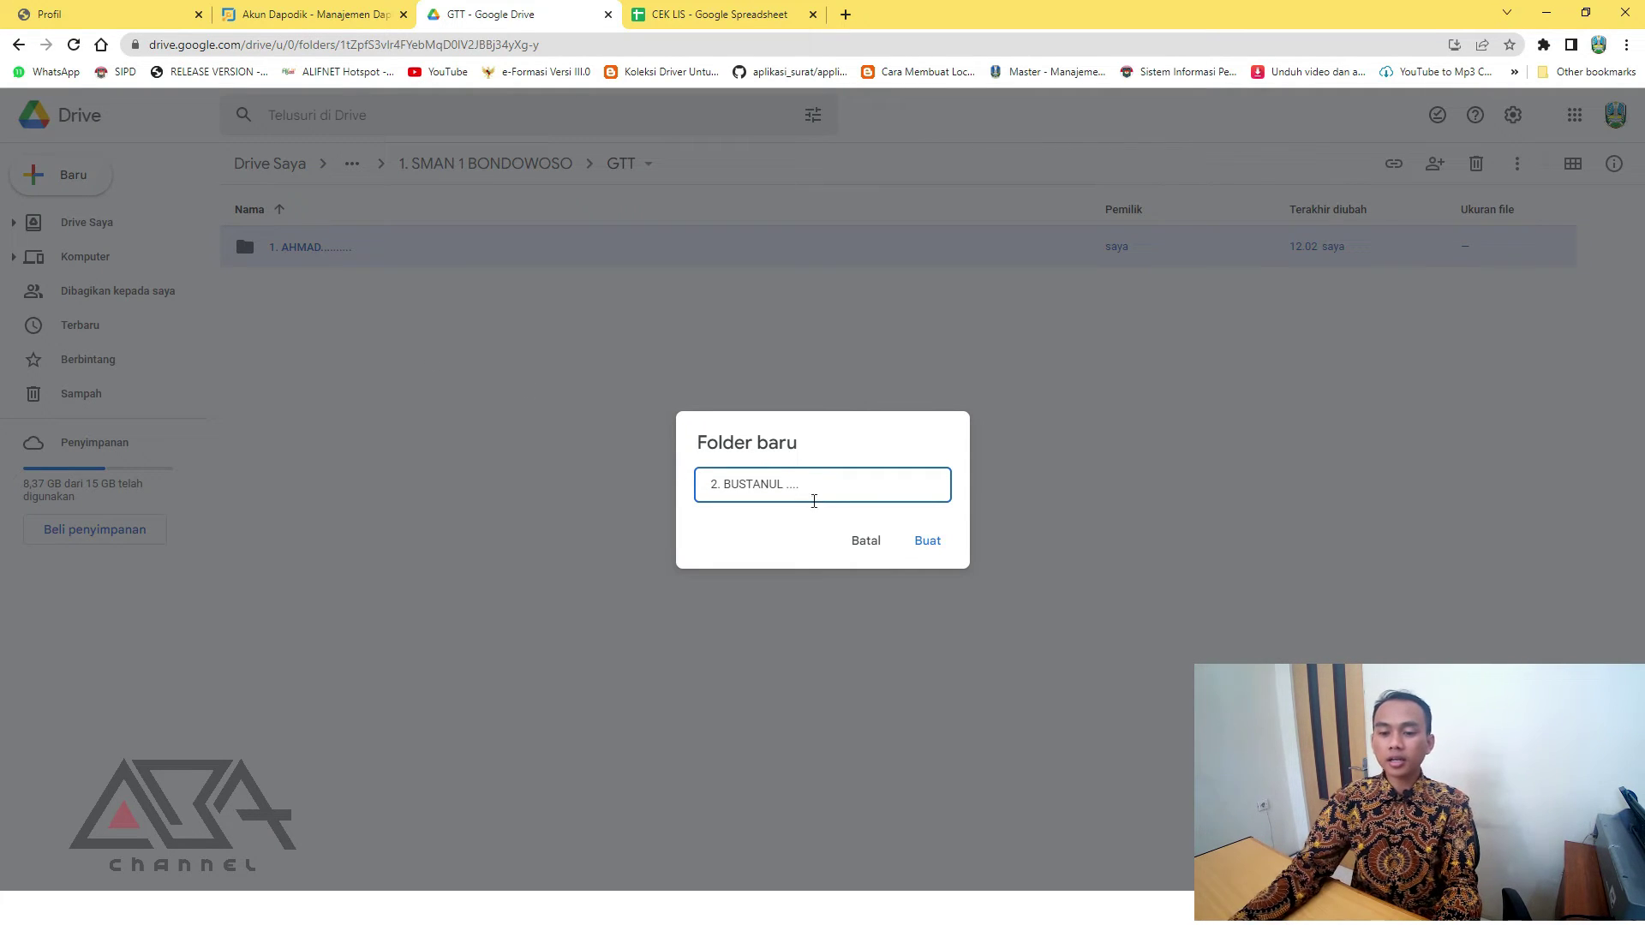
click(926, 540)
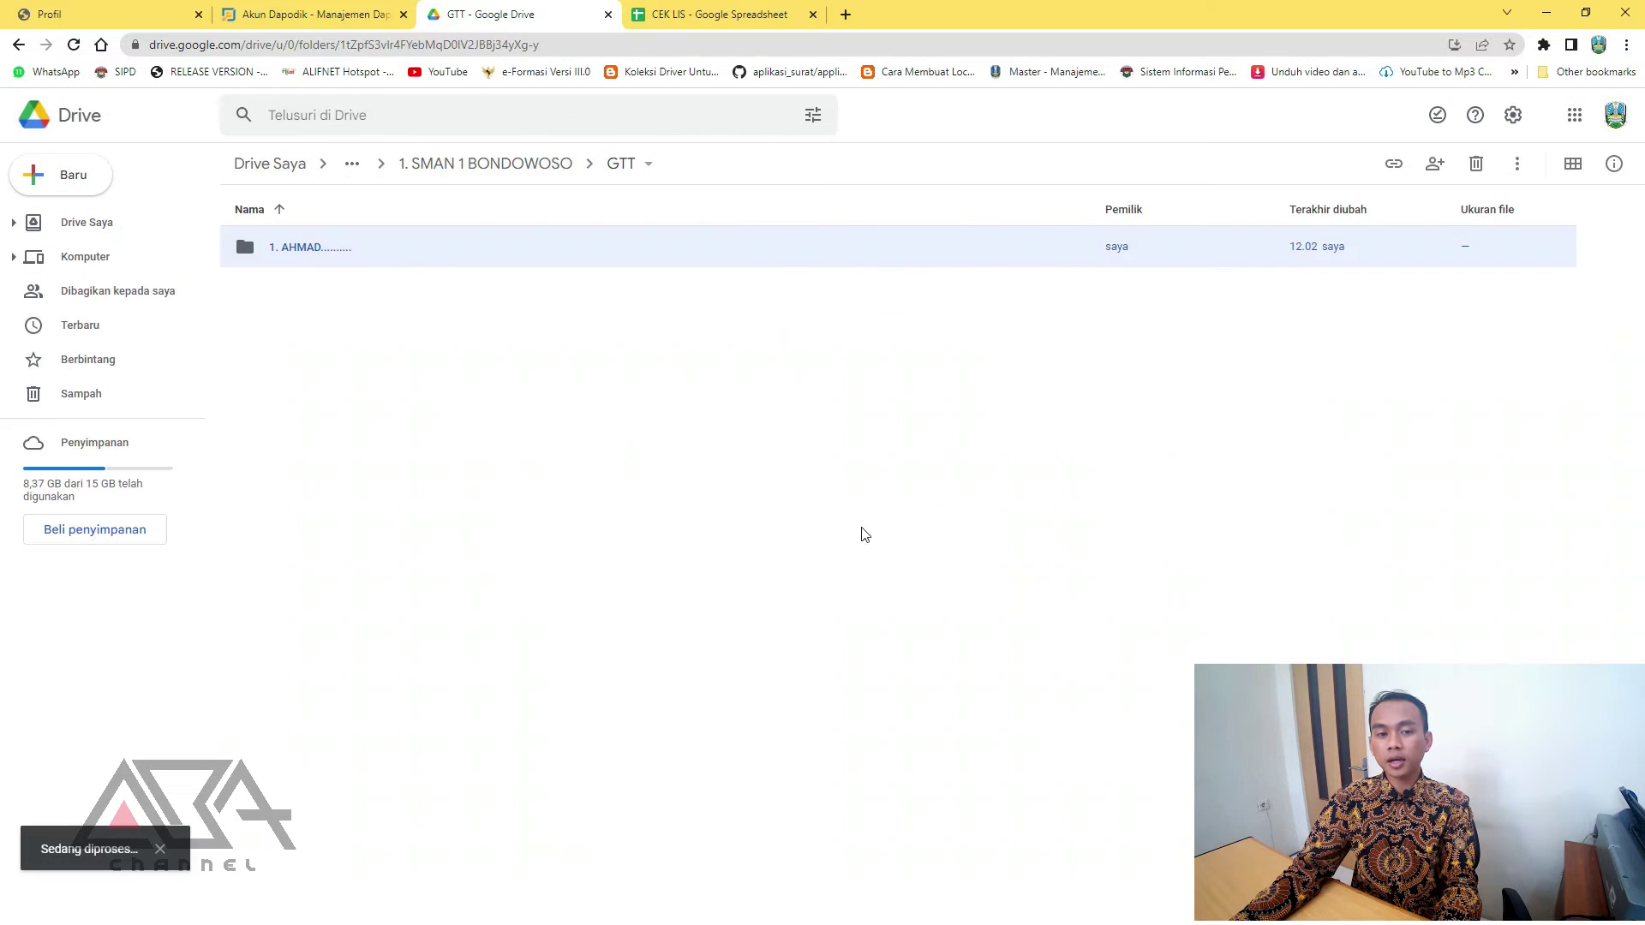
- Create a folder in GTT named with "3." and the third listed staff member's name, followed by dots
right_click(432, 398)
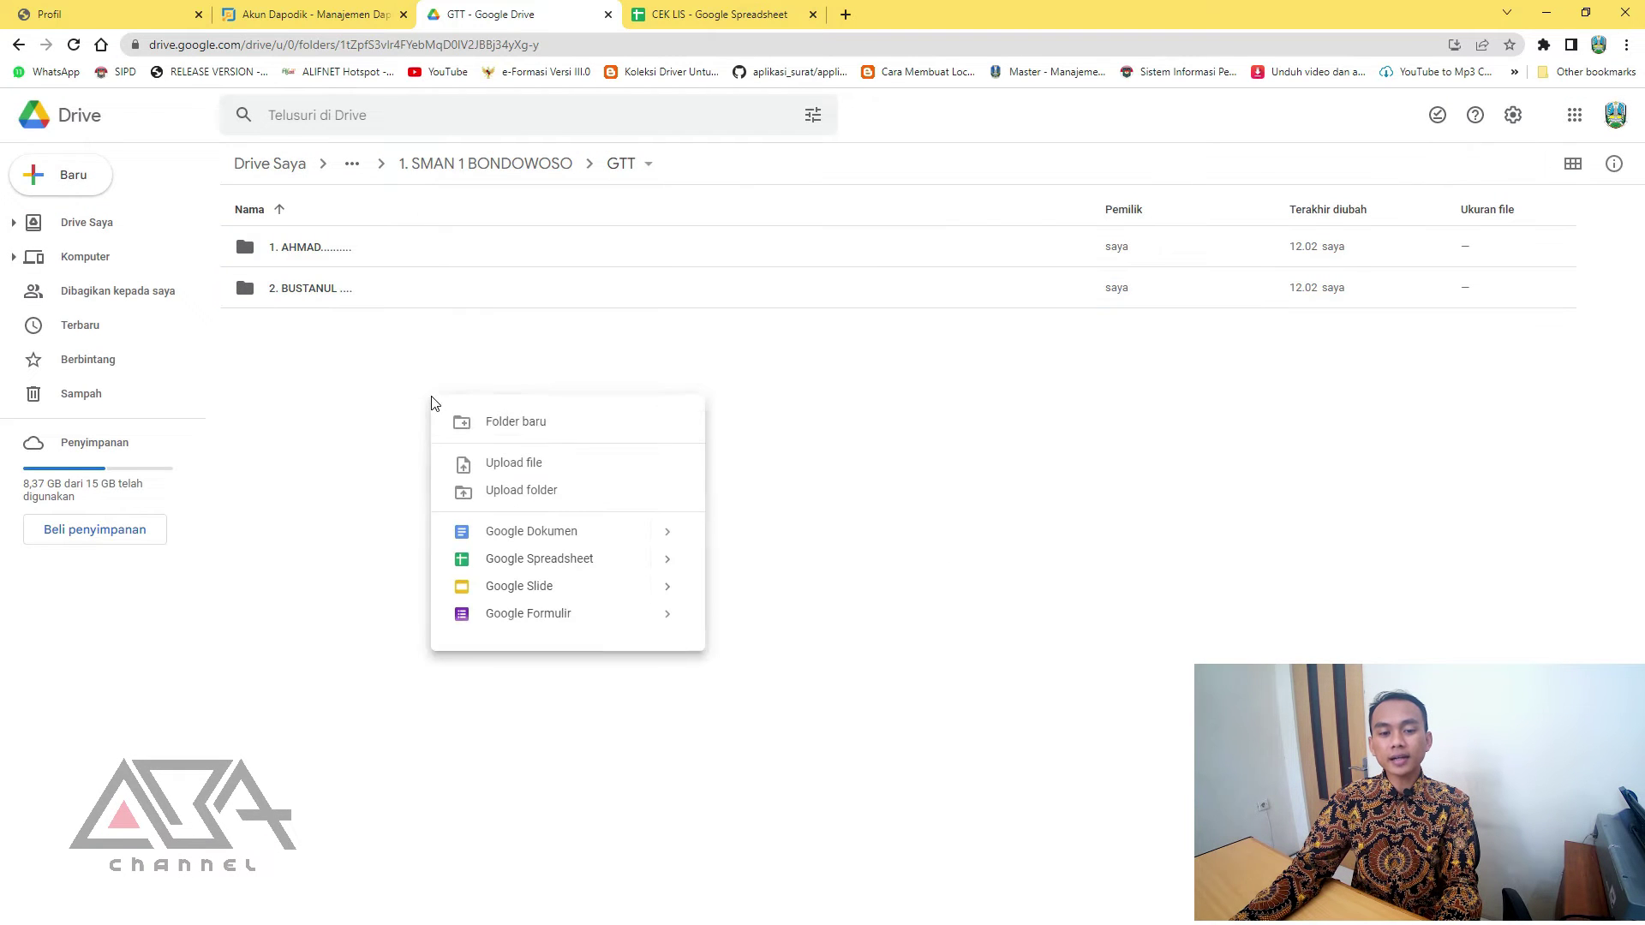
click(566, 424)
text(3)
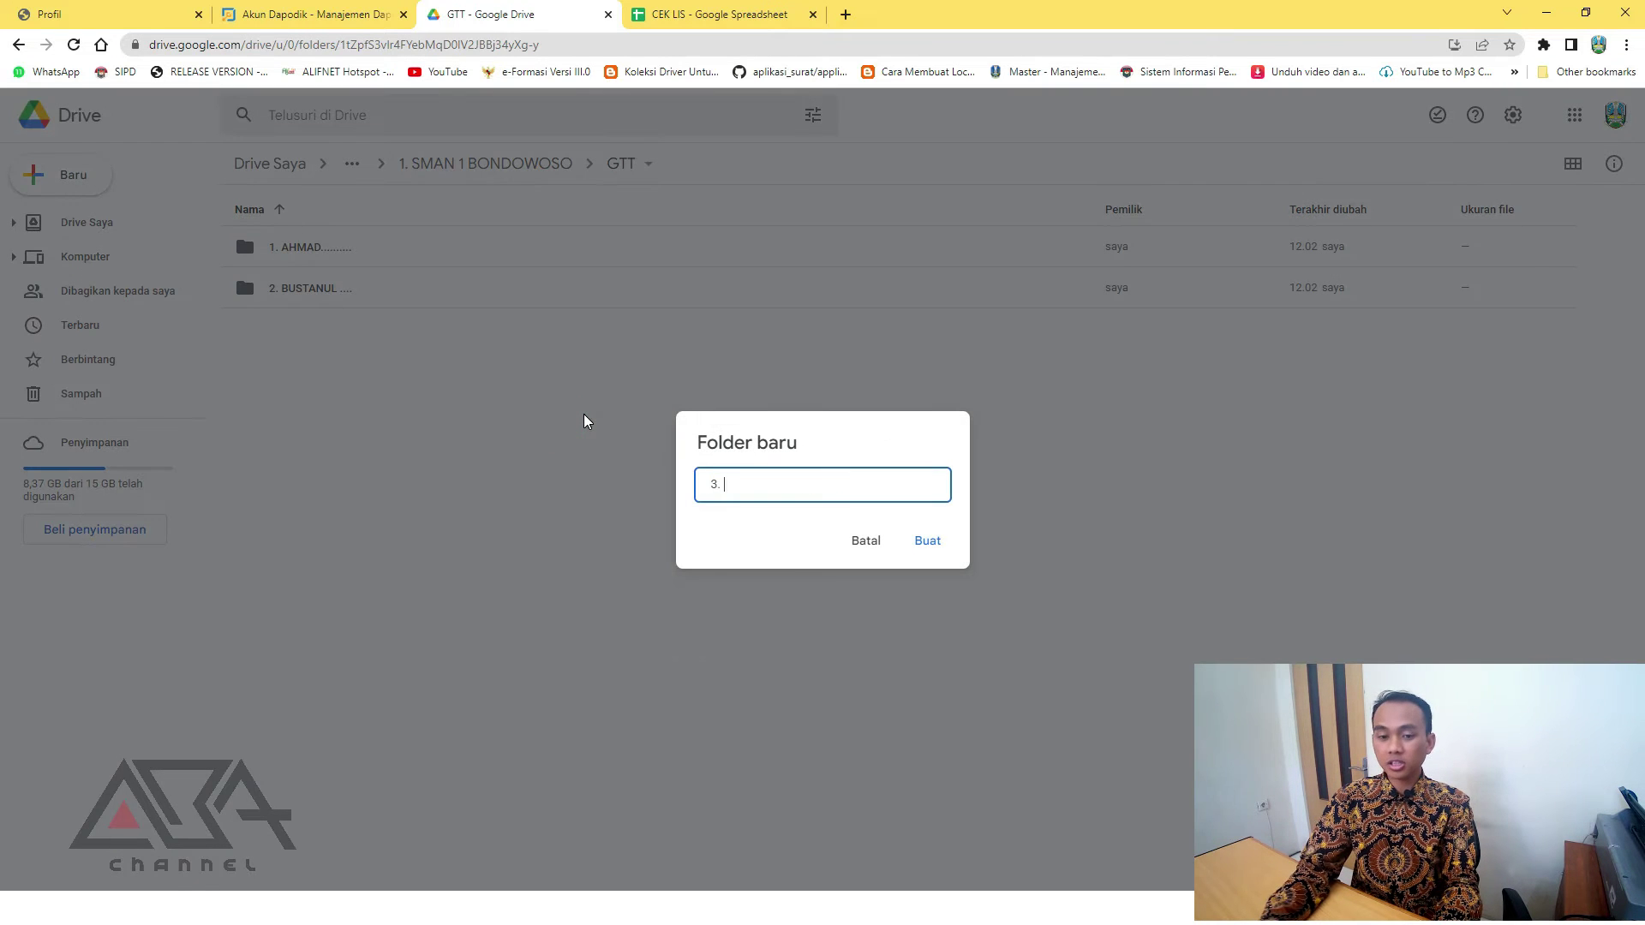
text(. ARIFIN)
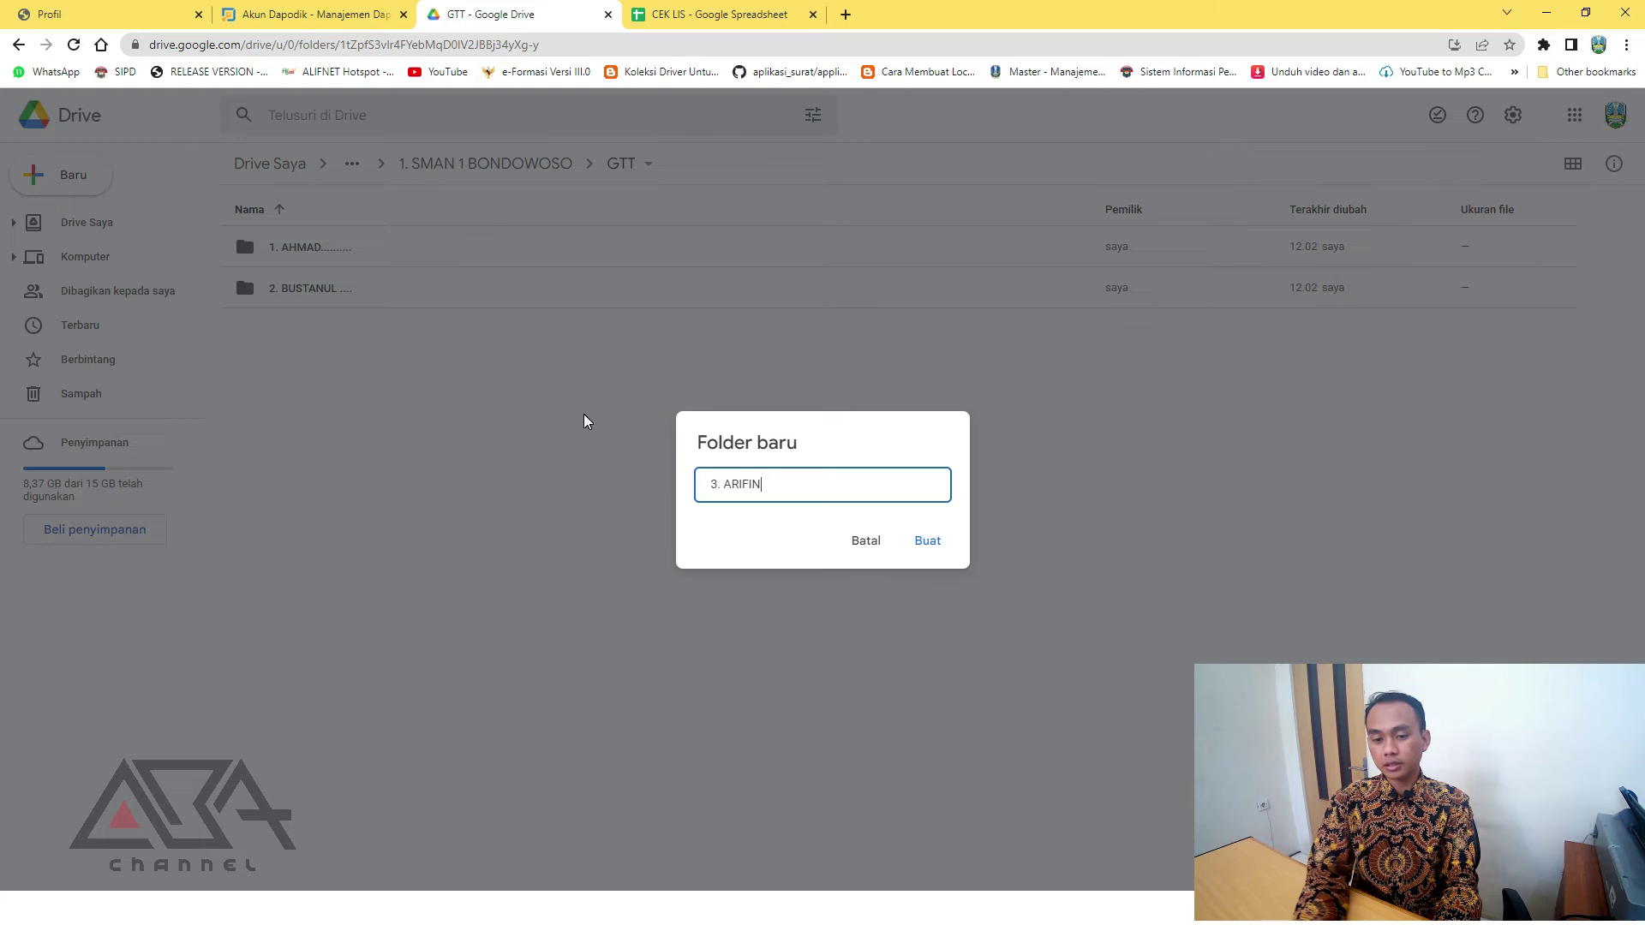
text( .....)
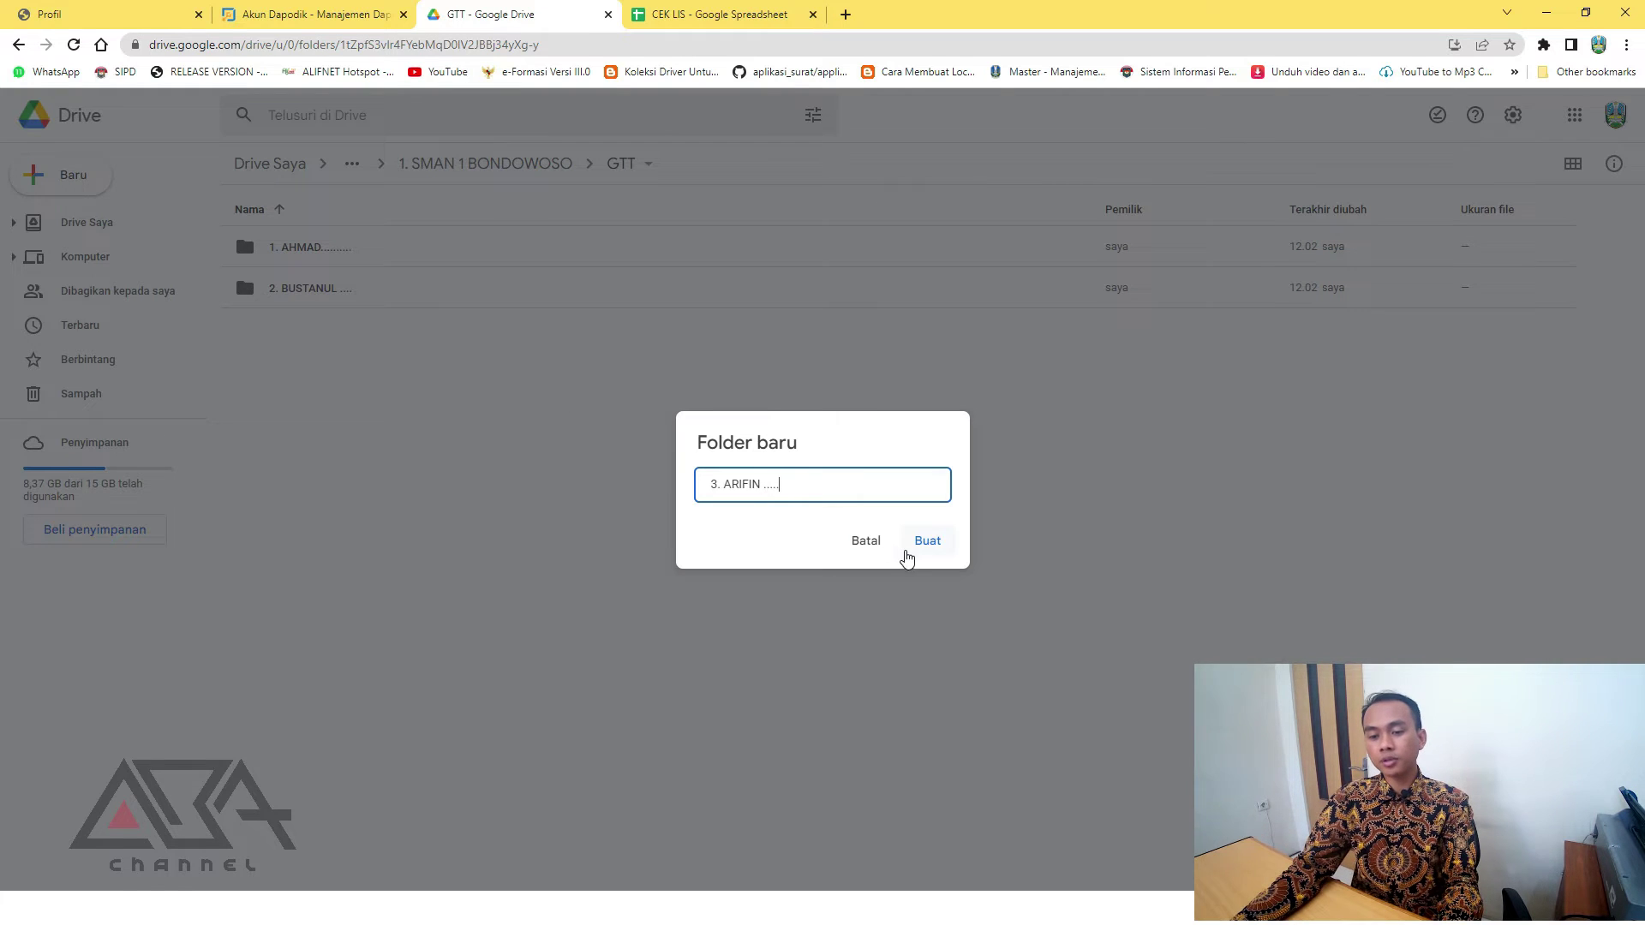
click(907, 549)
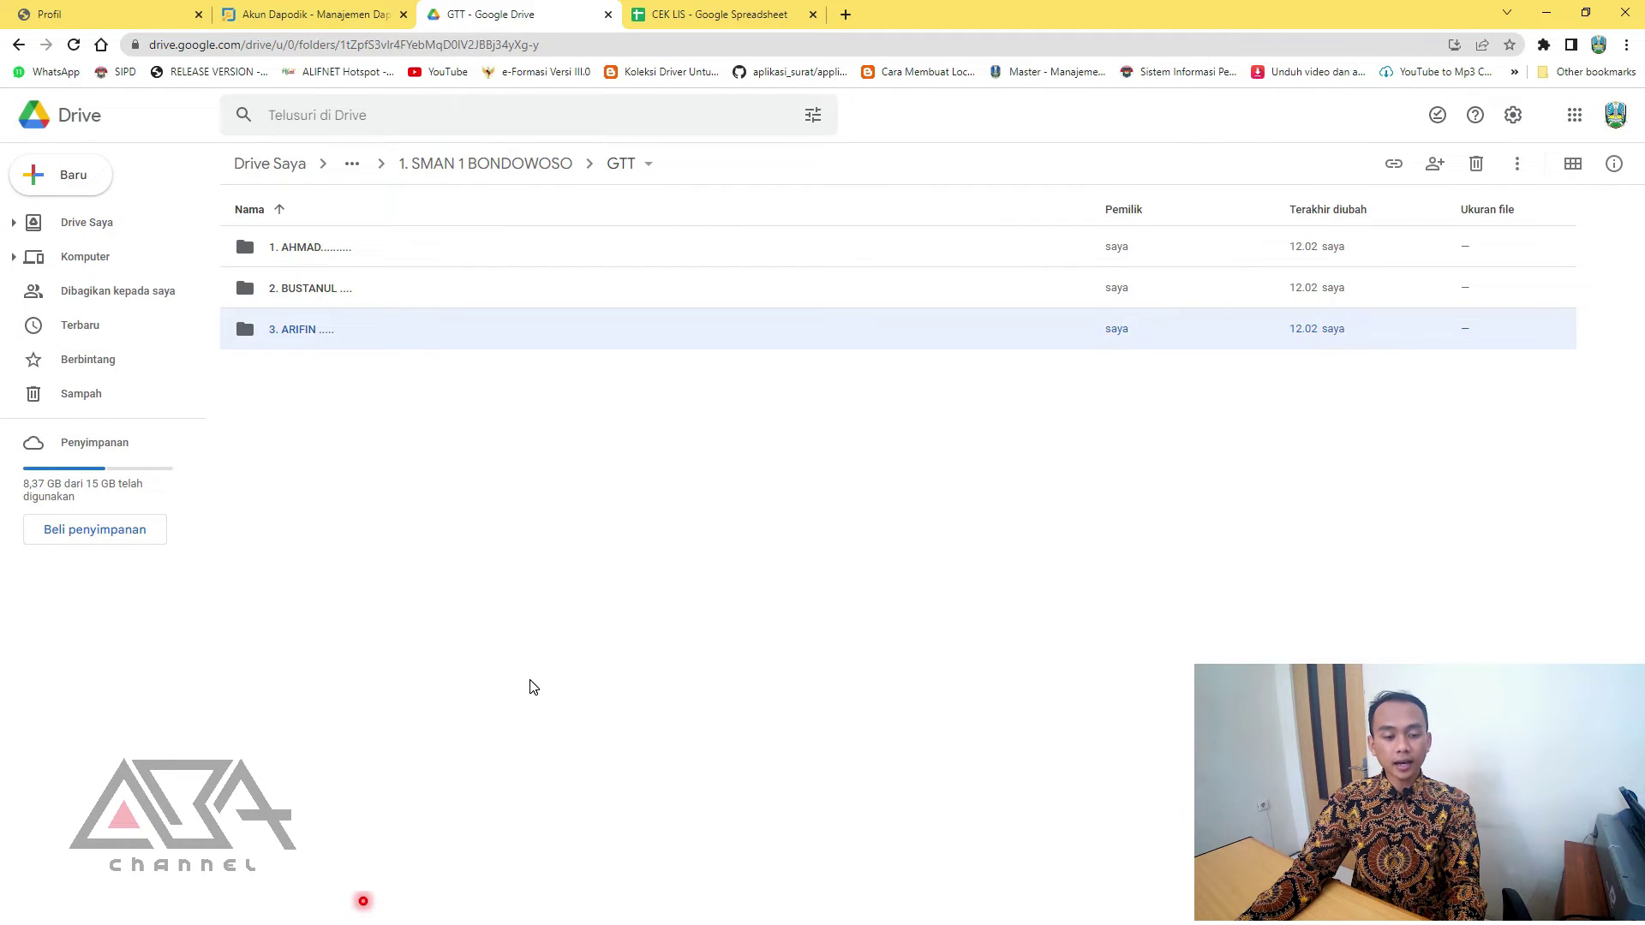
- Switch to the Excel staff list and review the names in the full-name column against the created folders
key(super)
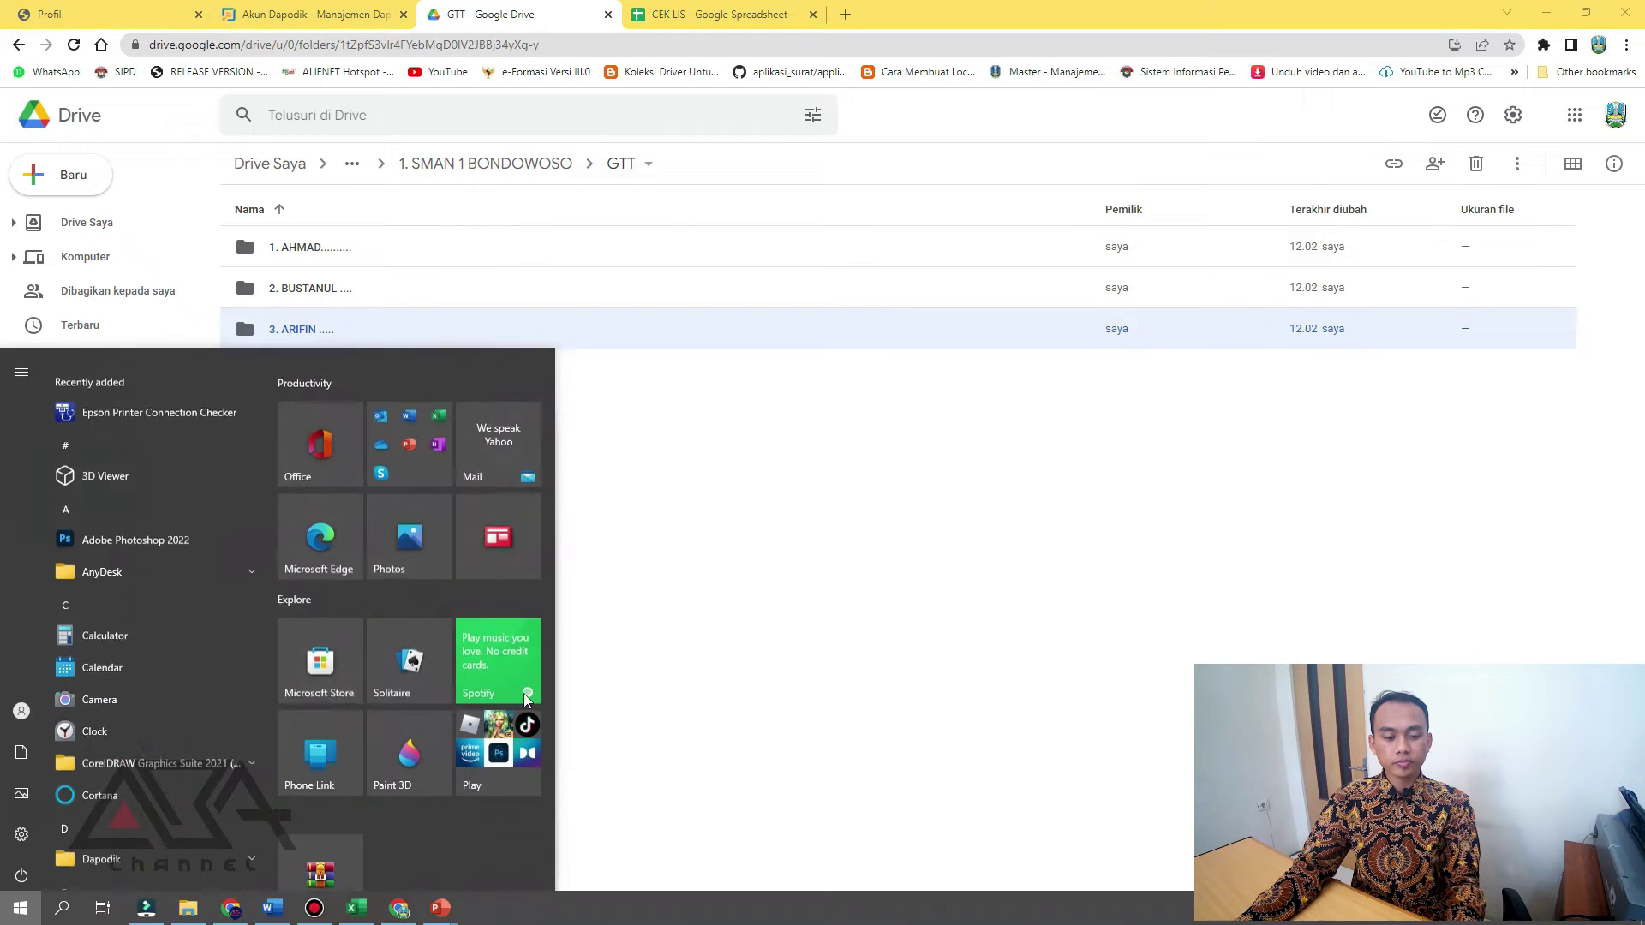
click(366, 907)
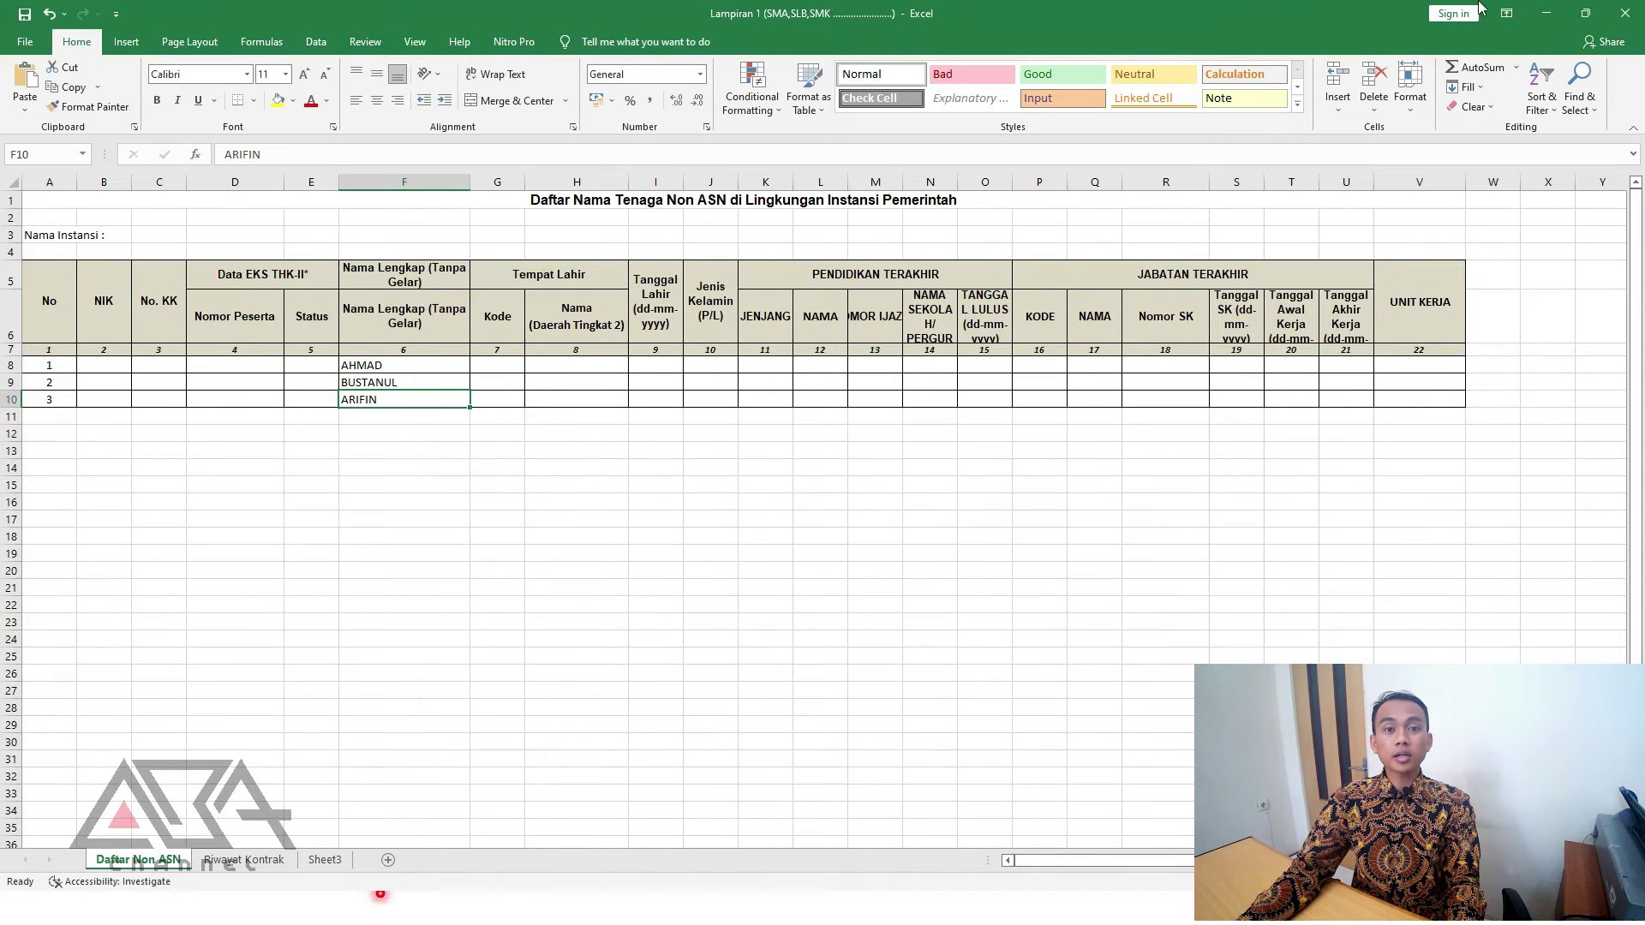
drag(394, 364, 392, 446)
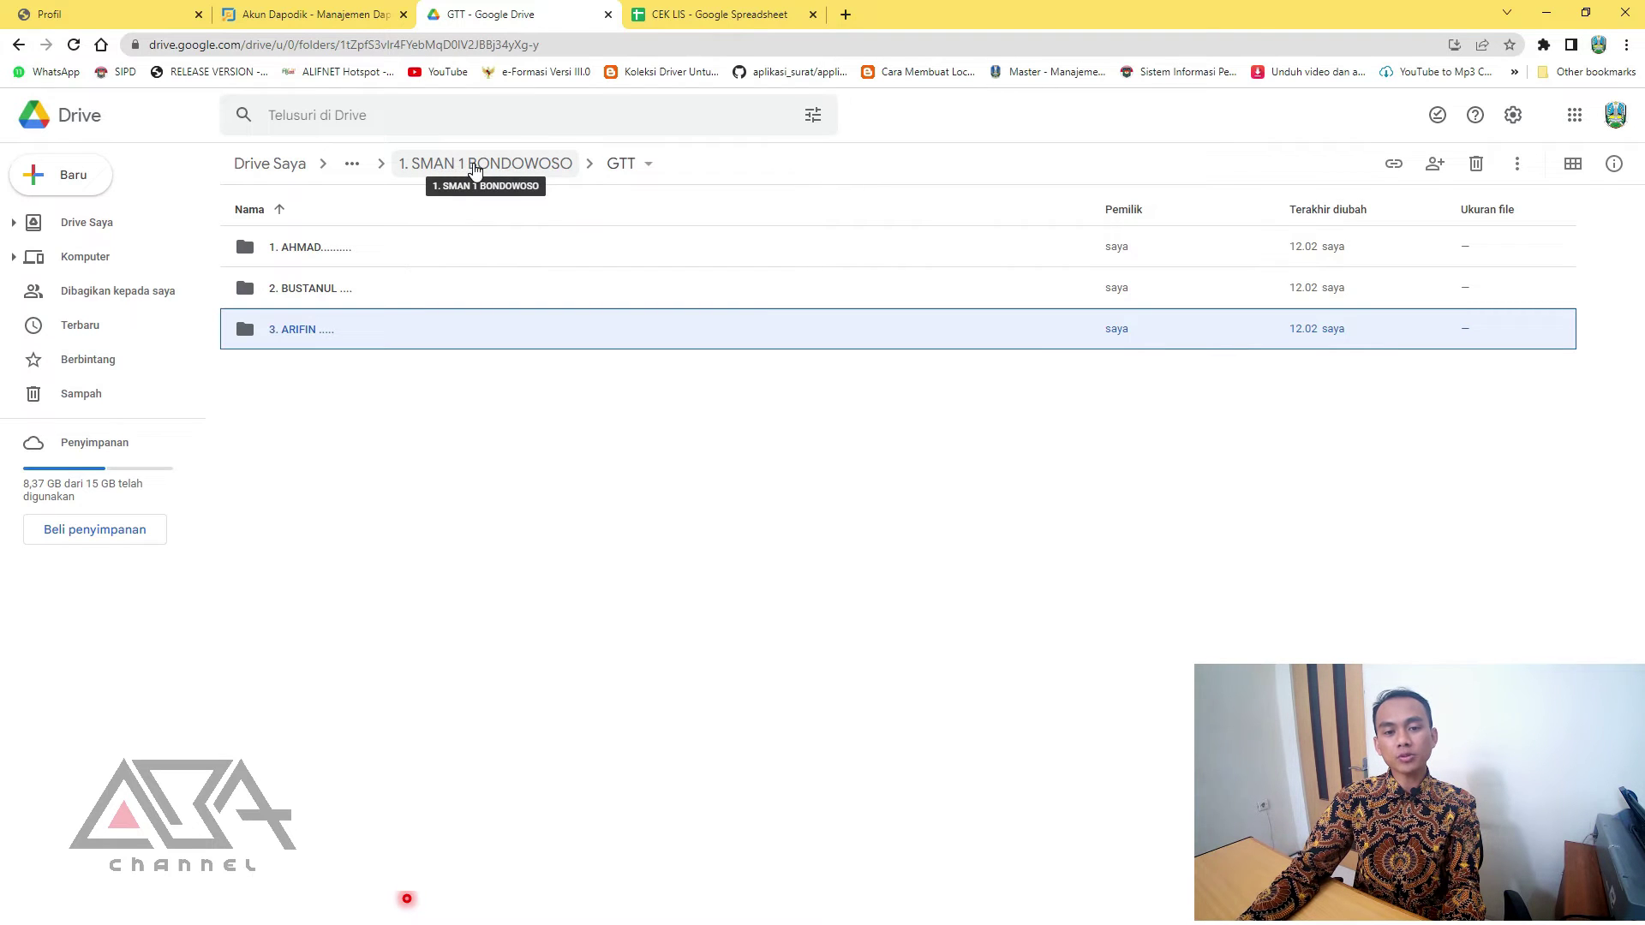
- In Google Drive, go back to the "1. SMAN 1 BONDOWOSO" folder and view the contents of PTT
click(473, 177)
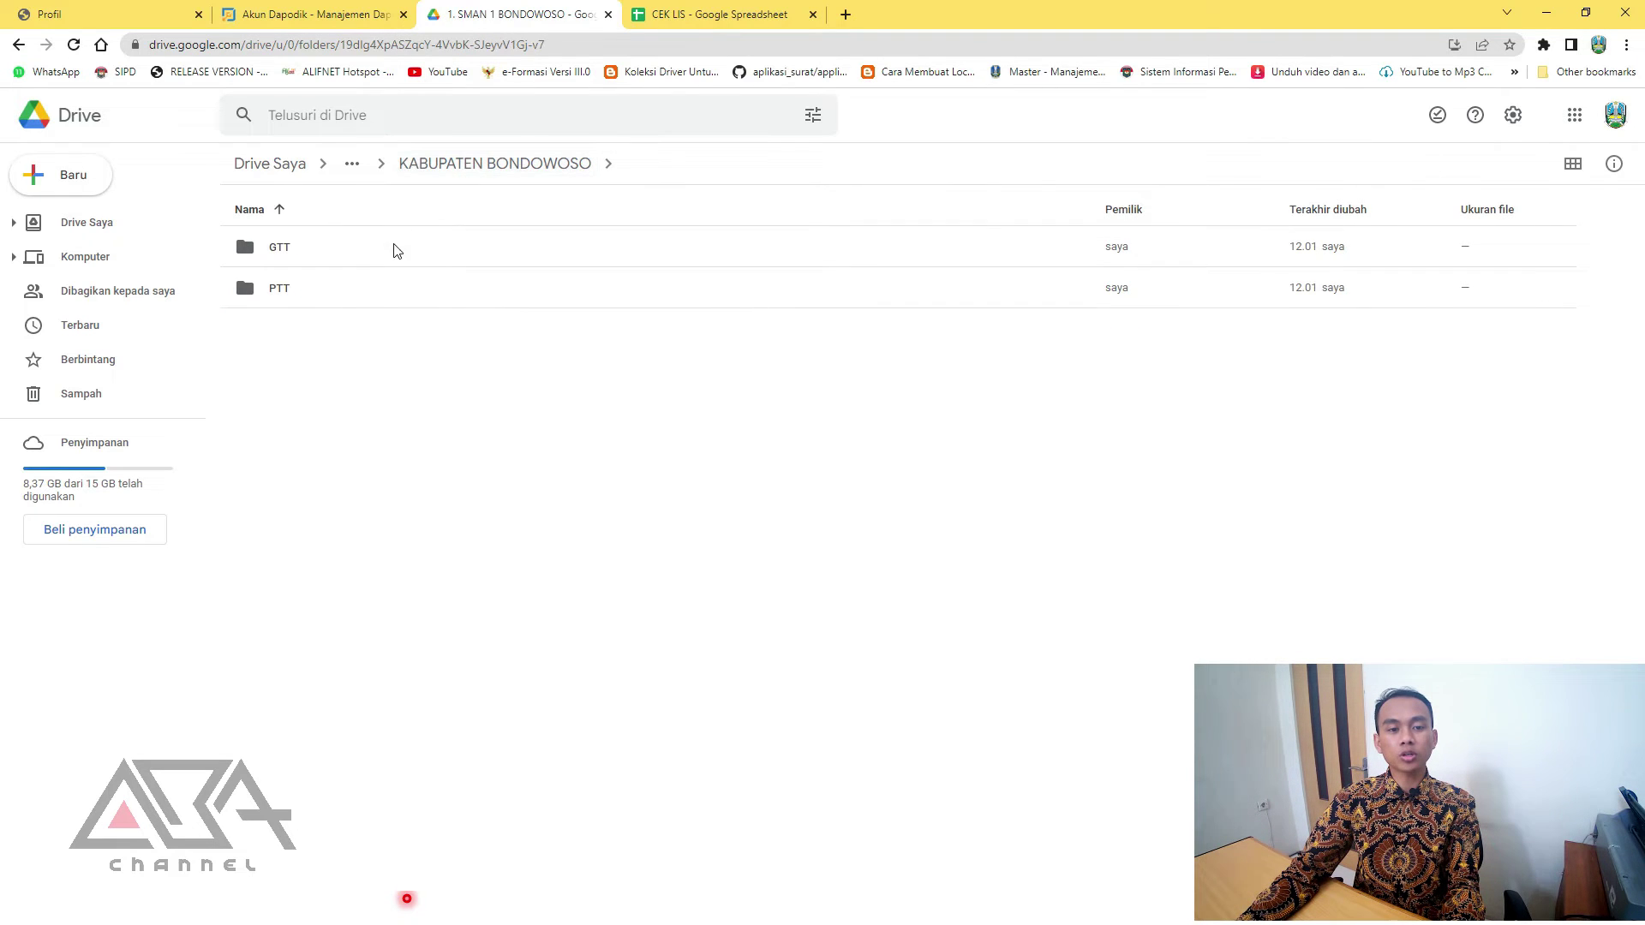
click(334, 291)
double_click(334, 291)
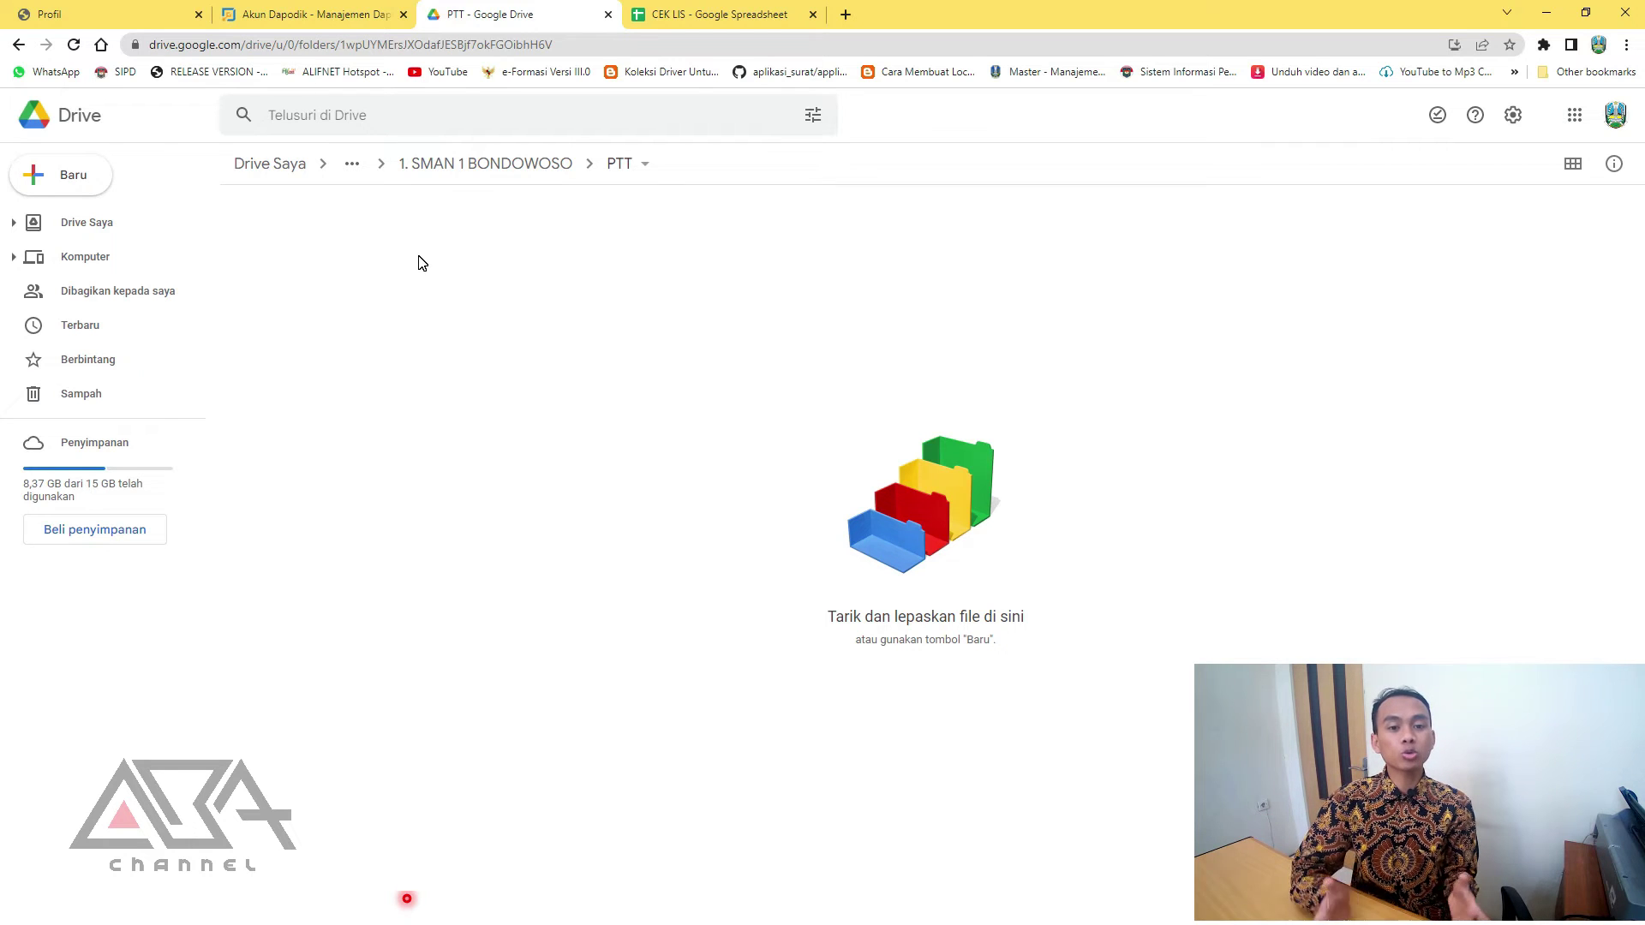
- Return to the GTT folder and open the first staff member's folder
click(534, 164)
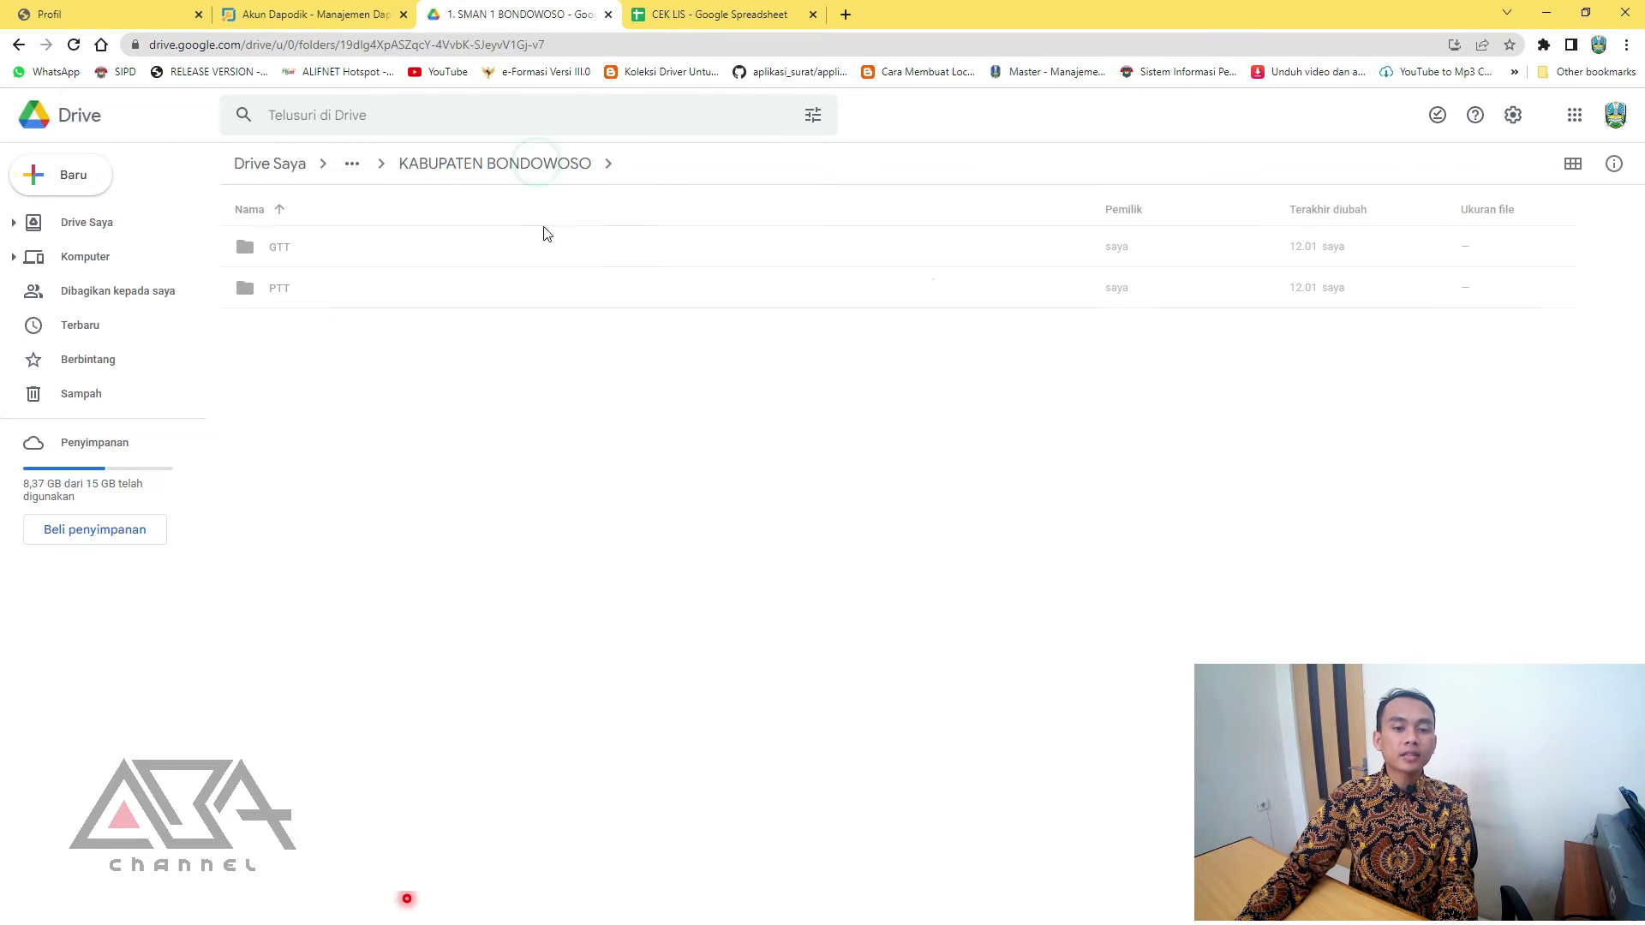
double_click(447, 257)
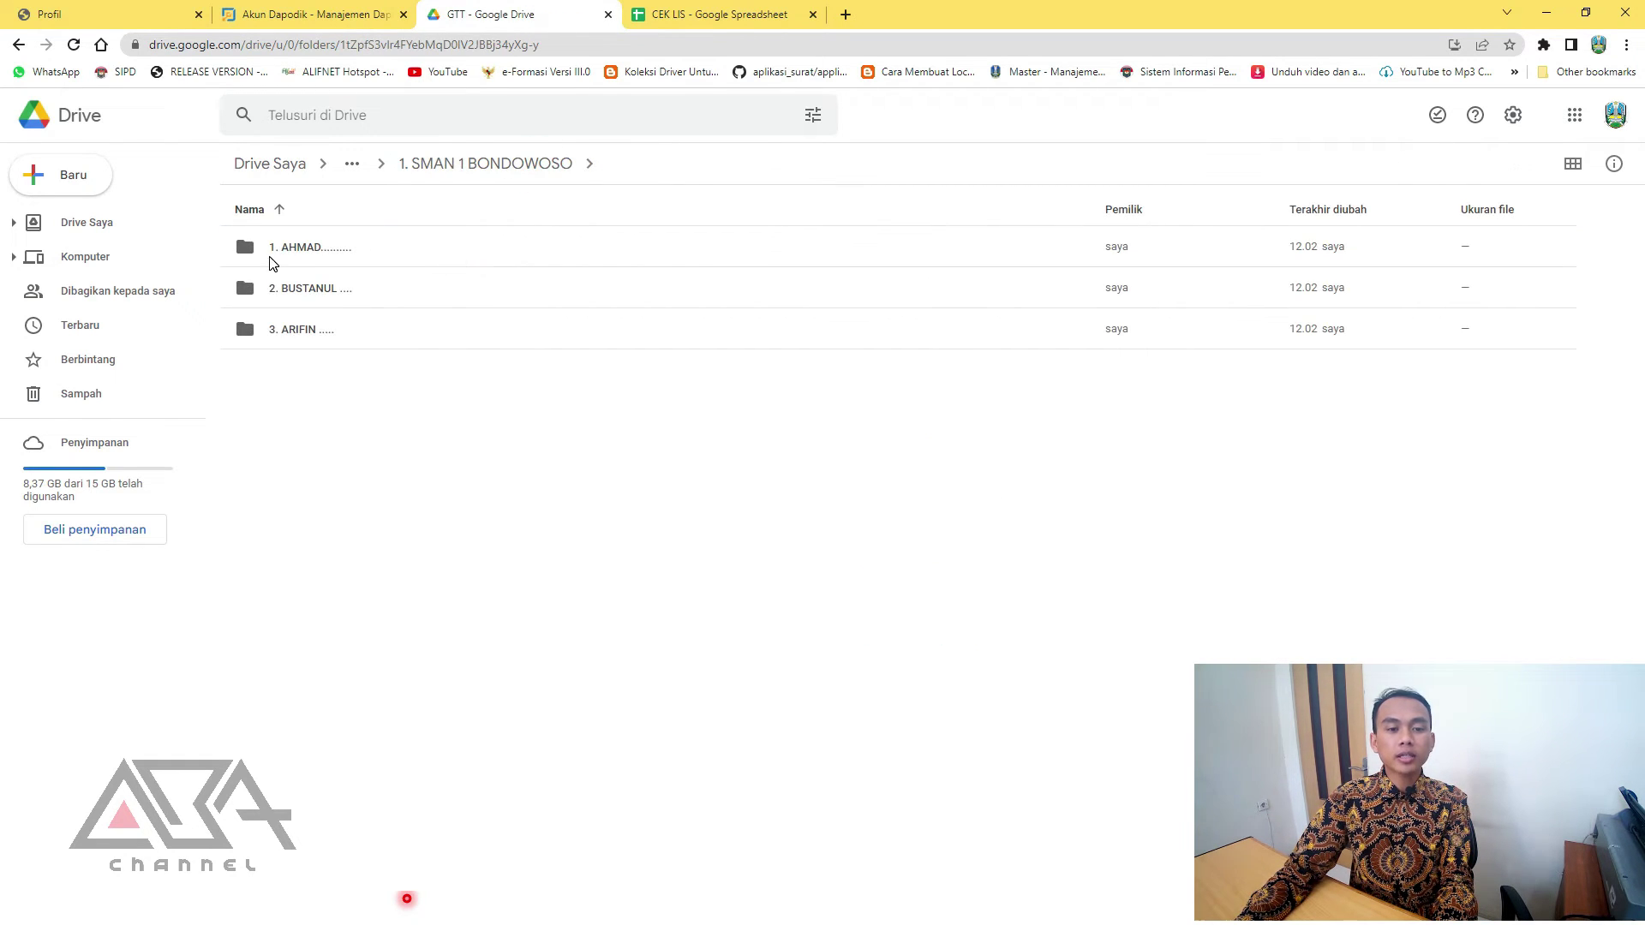
click(317, 250)
double_click(315, 250)
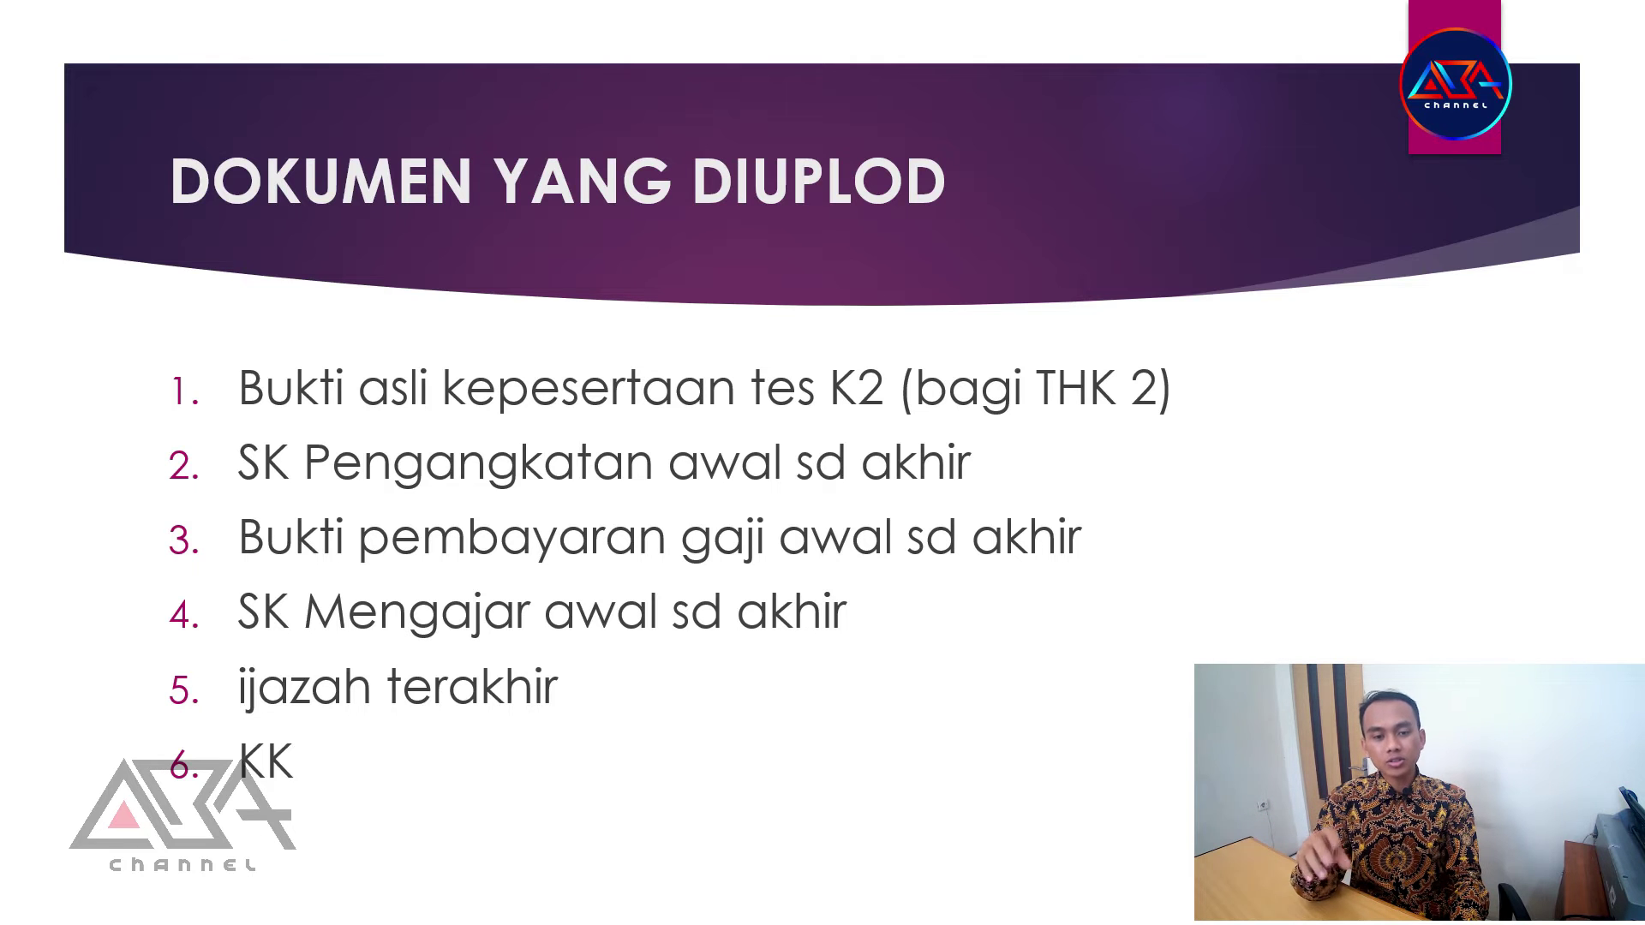
- Switch from the slideshow to the browser and File Explorer, and rename img20220819_10112904 in Documents as "1. BUKTI KEPERTAAN K2 - " plus the first staff member's name
key(super)
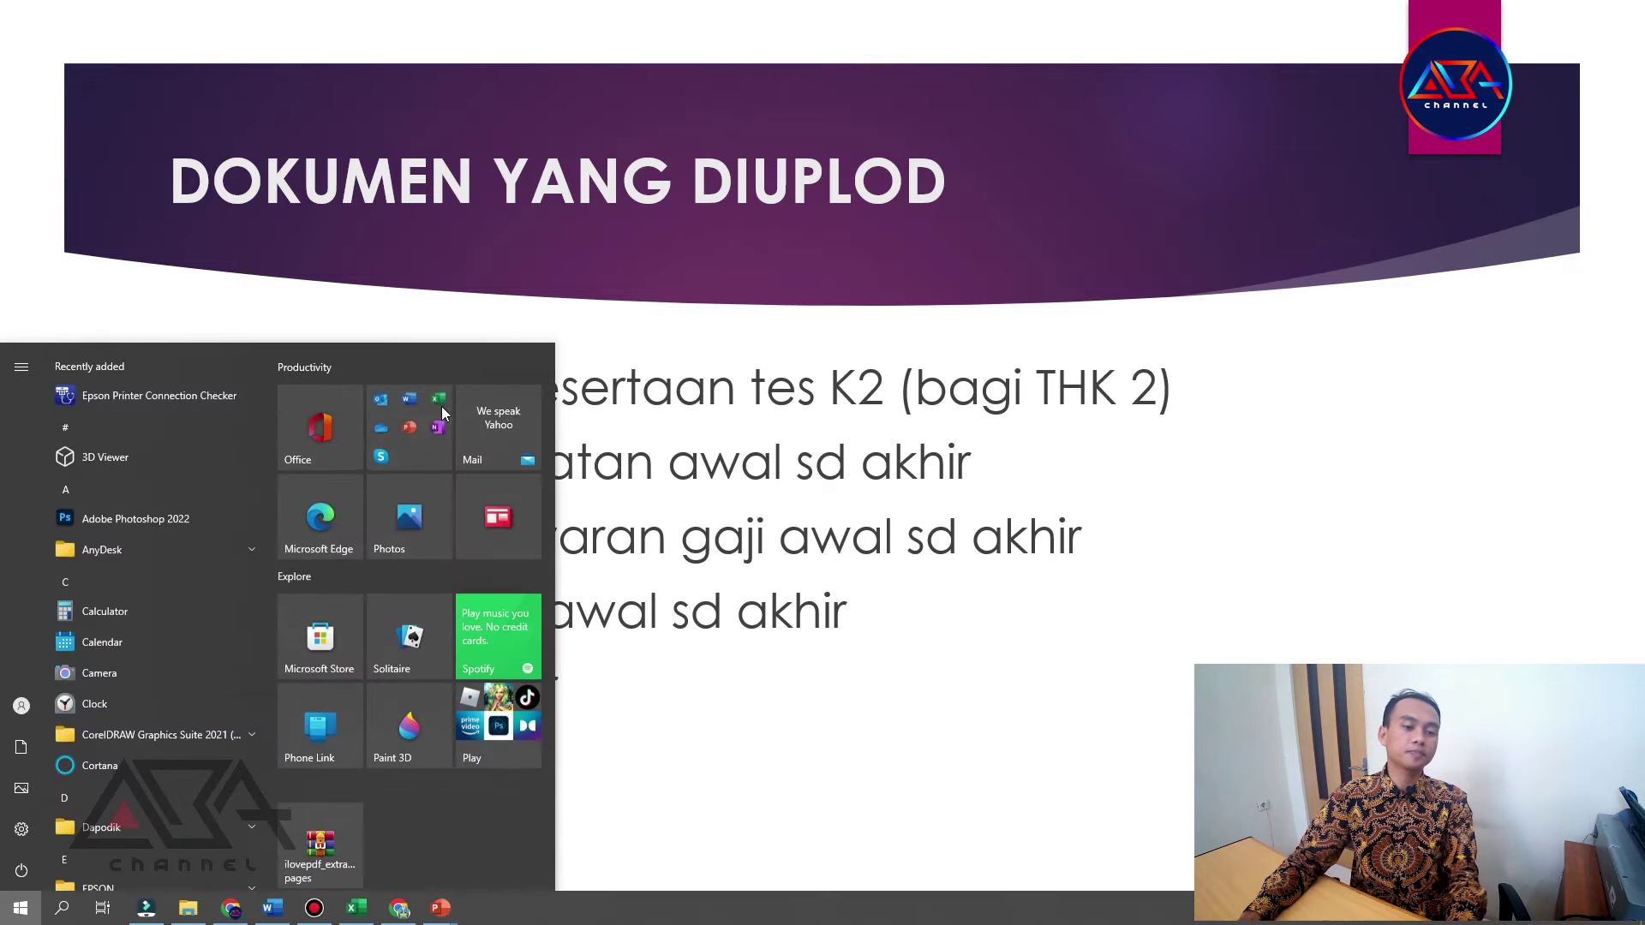
click(393, 904)
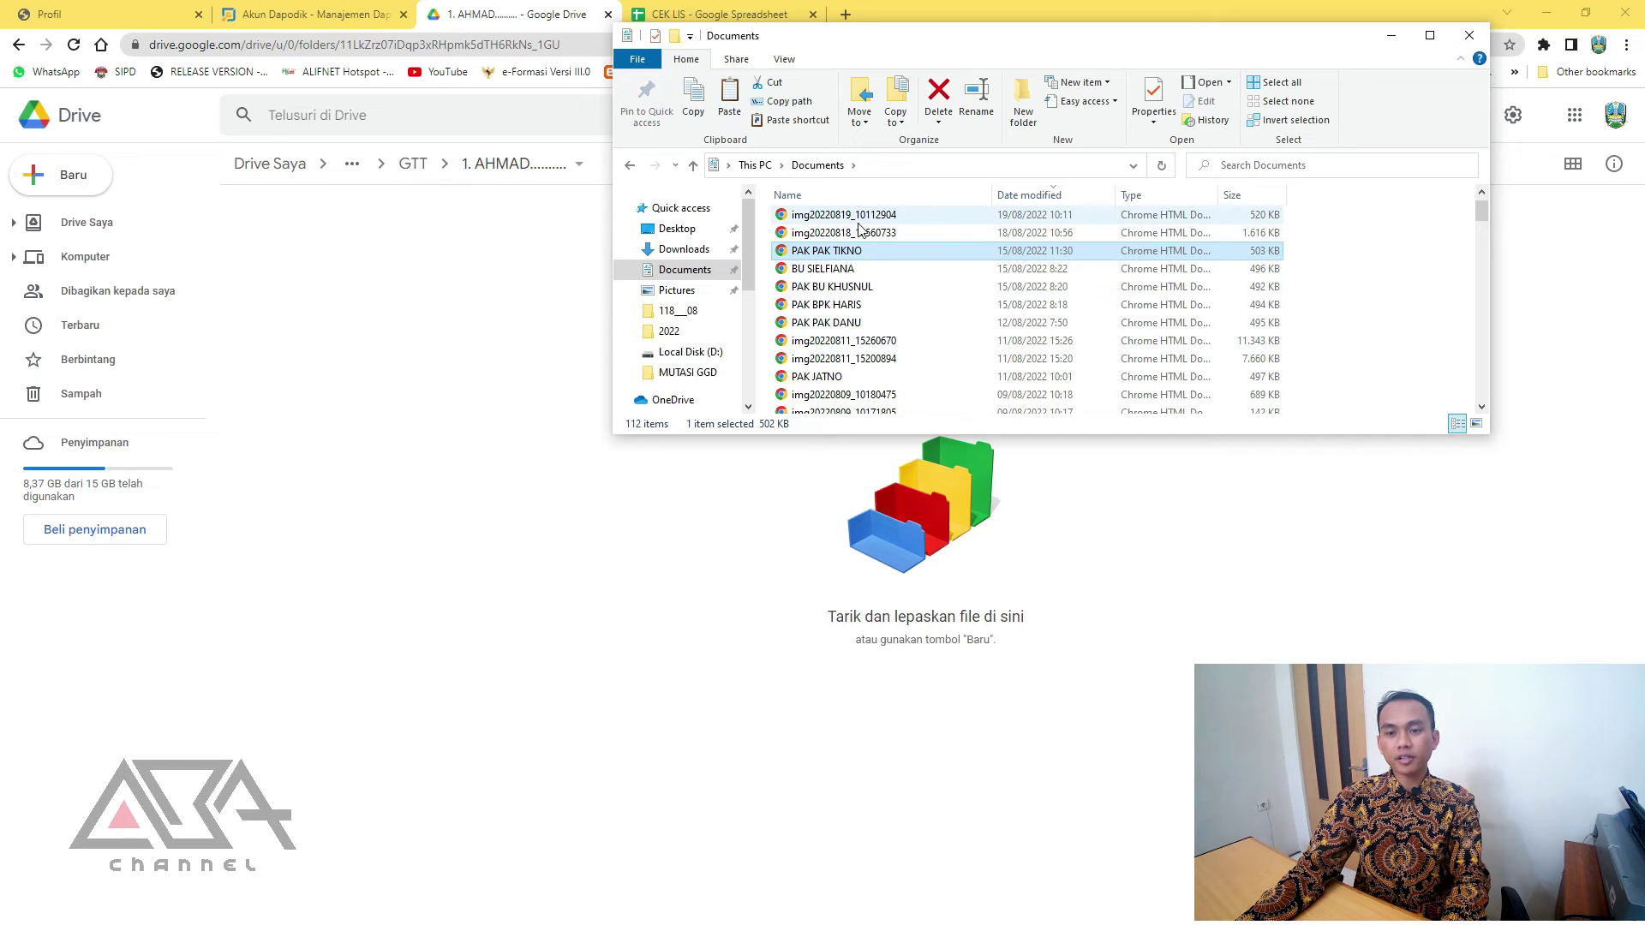
click(857, 221)
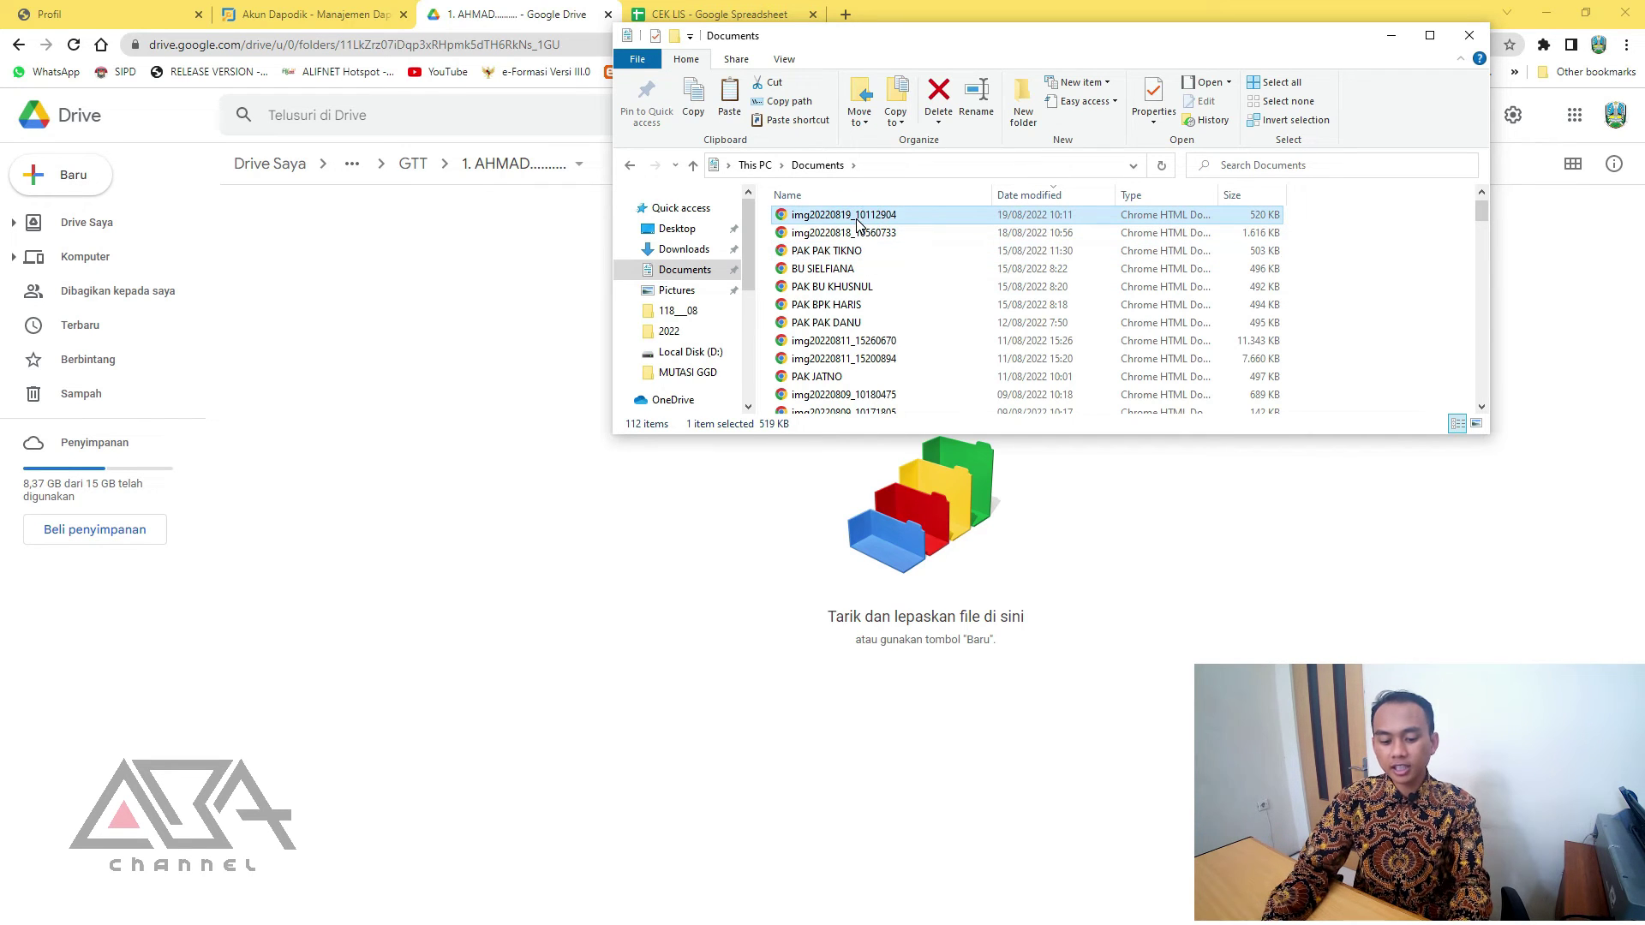
key(F2)
text(1.)
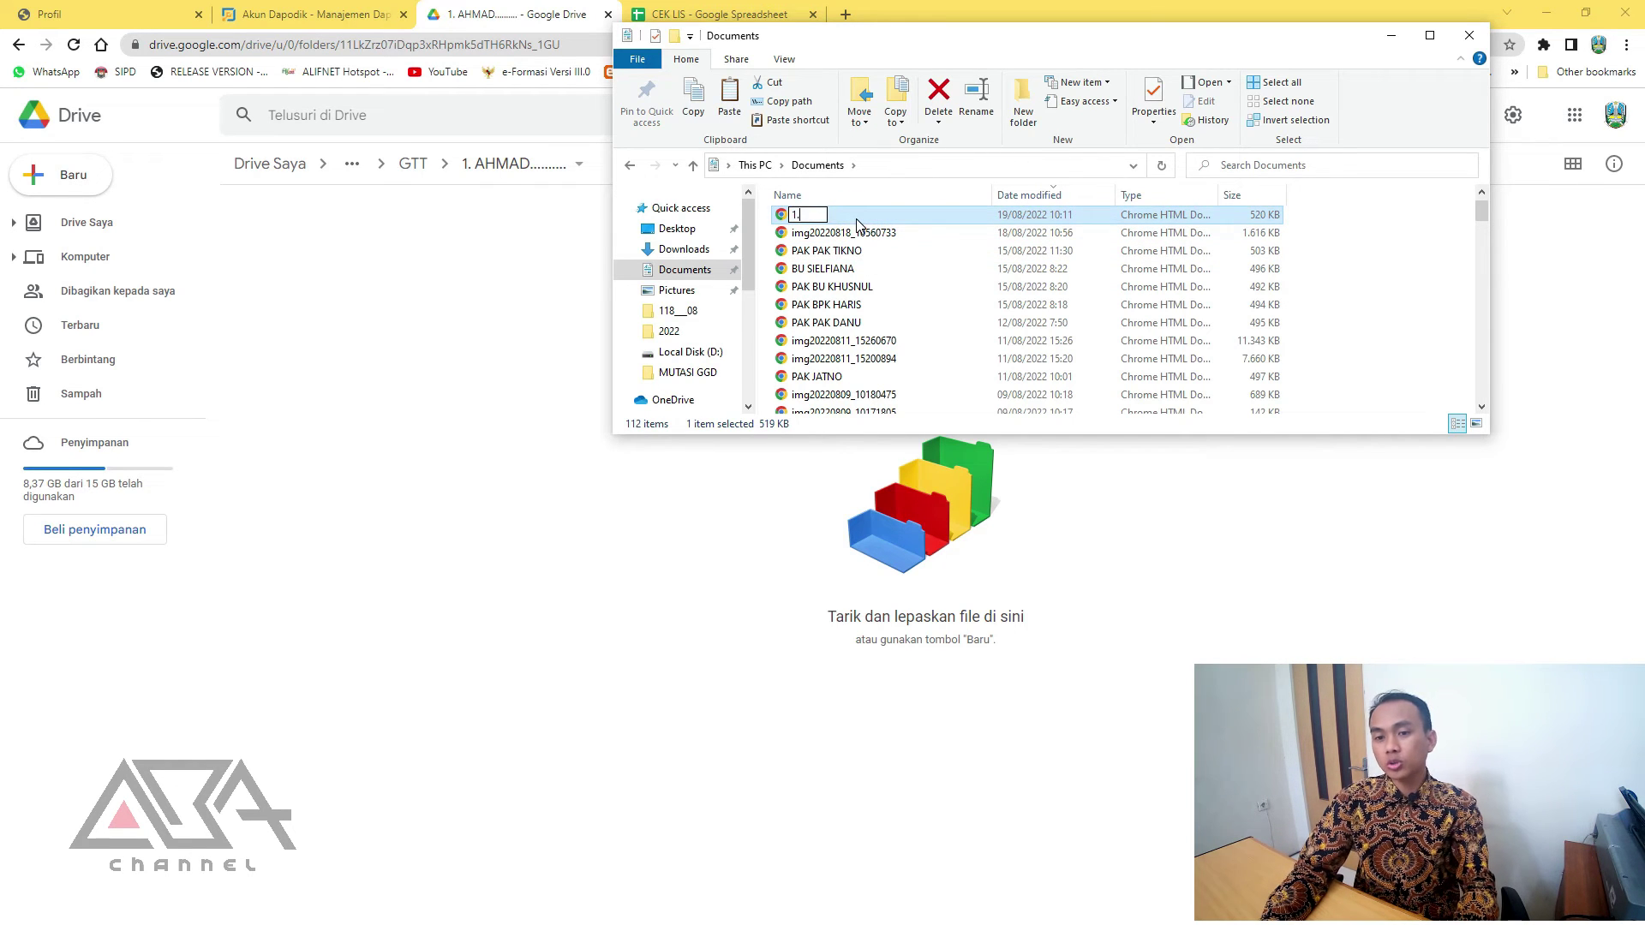
text( BUKTI )
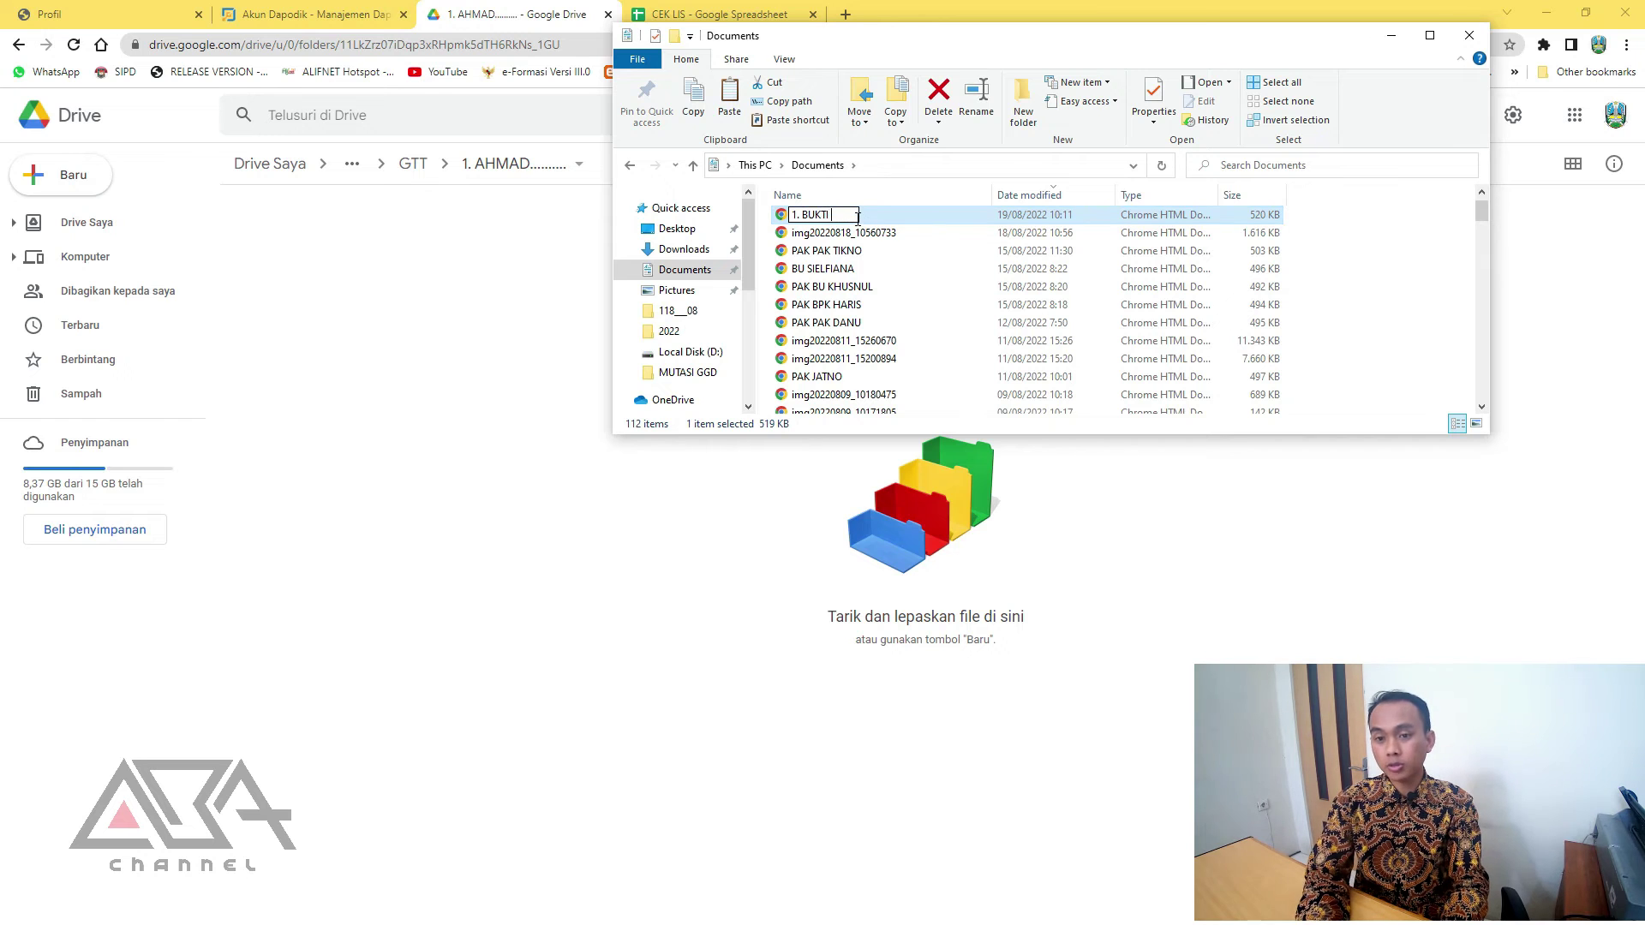
text(KEPERTAA)
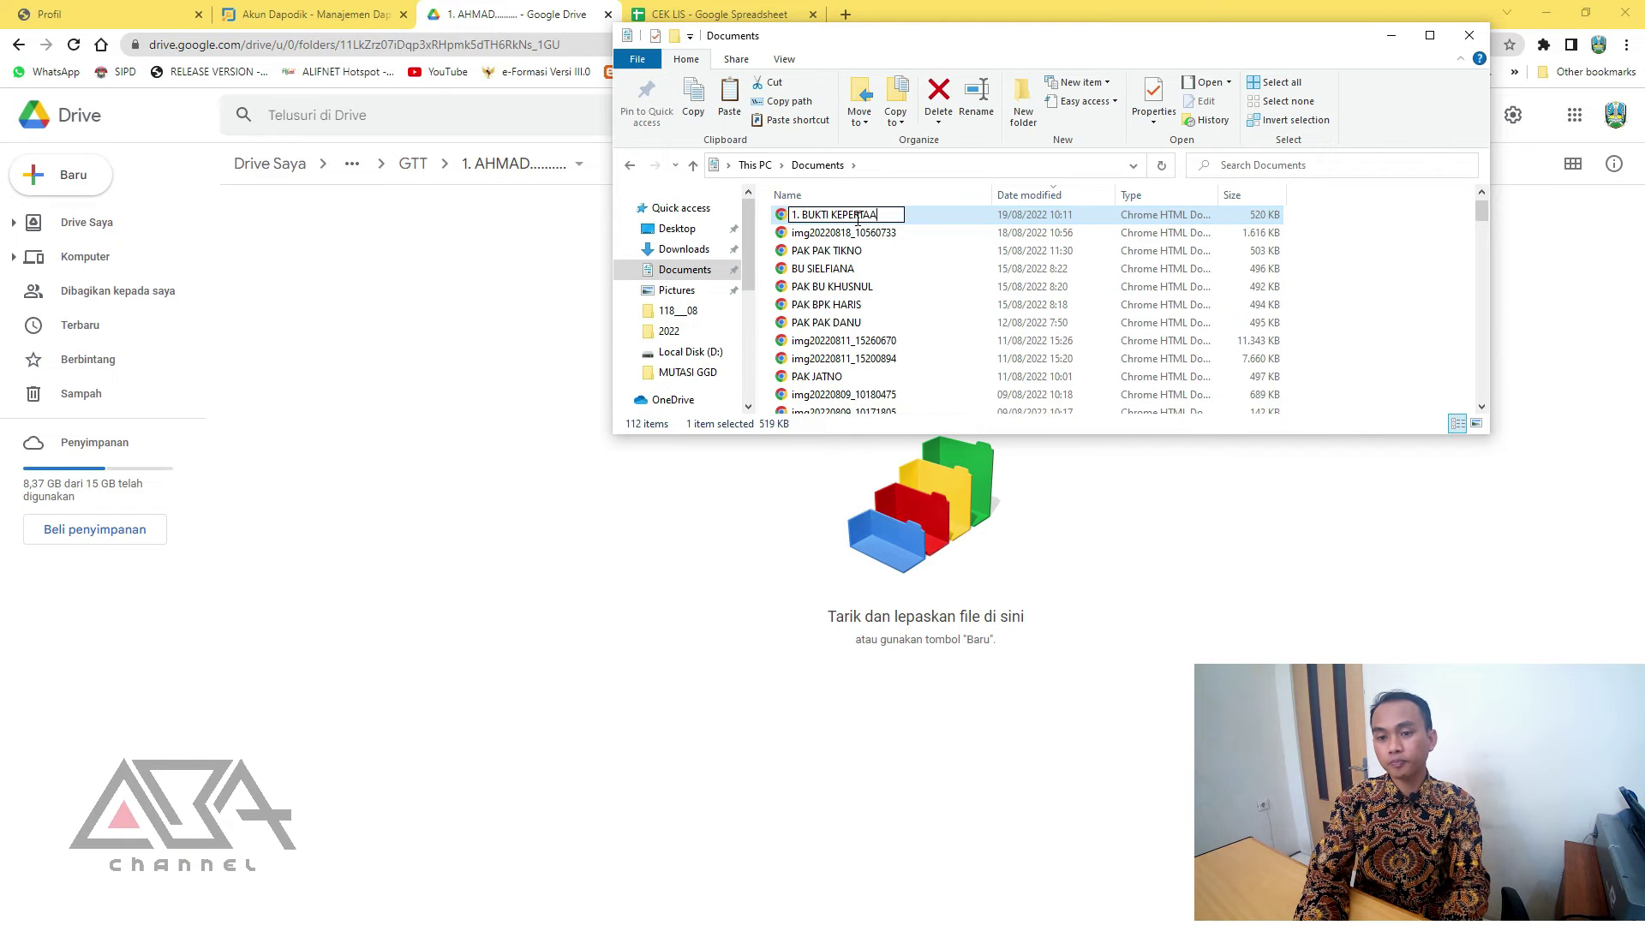
text(N K2)
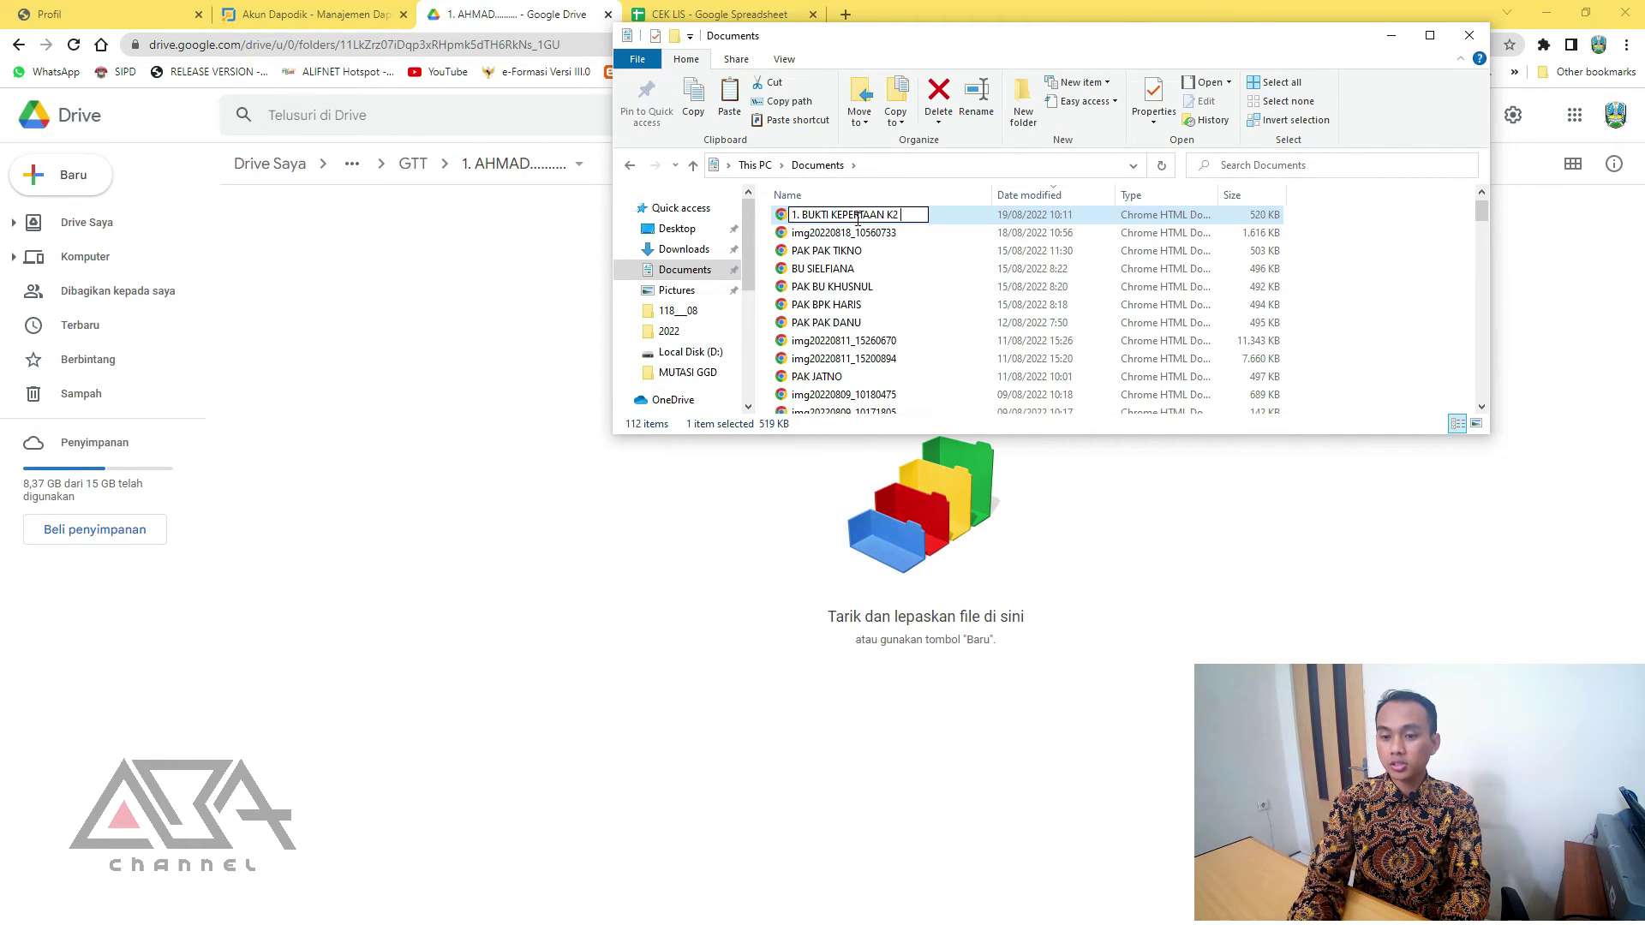
text( - AHMAD)
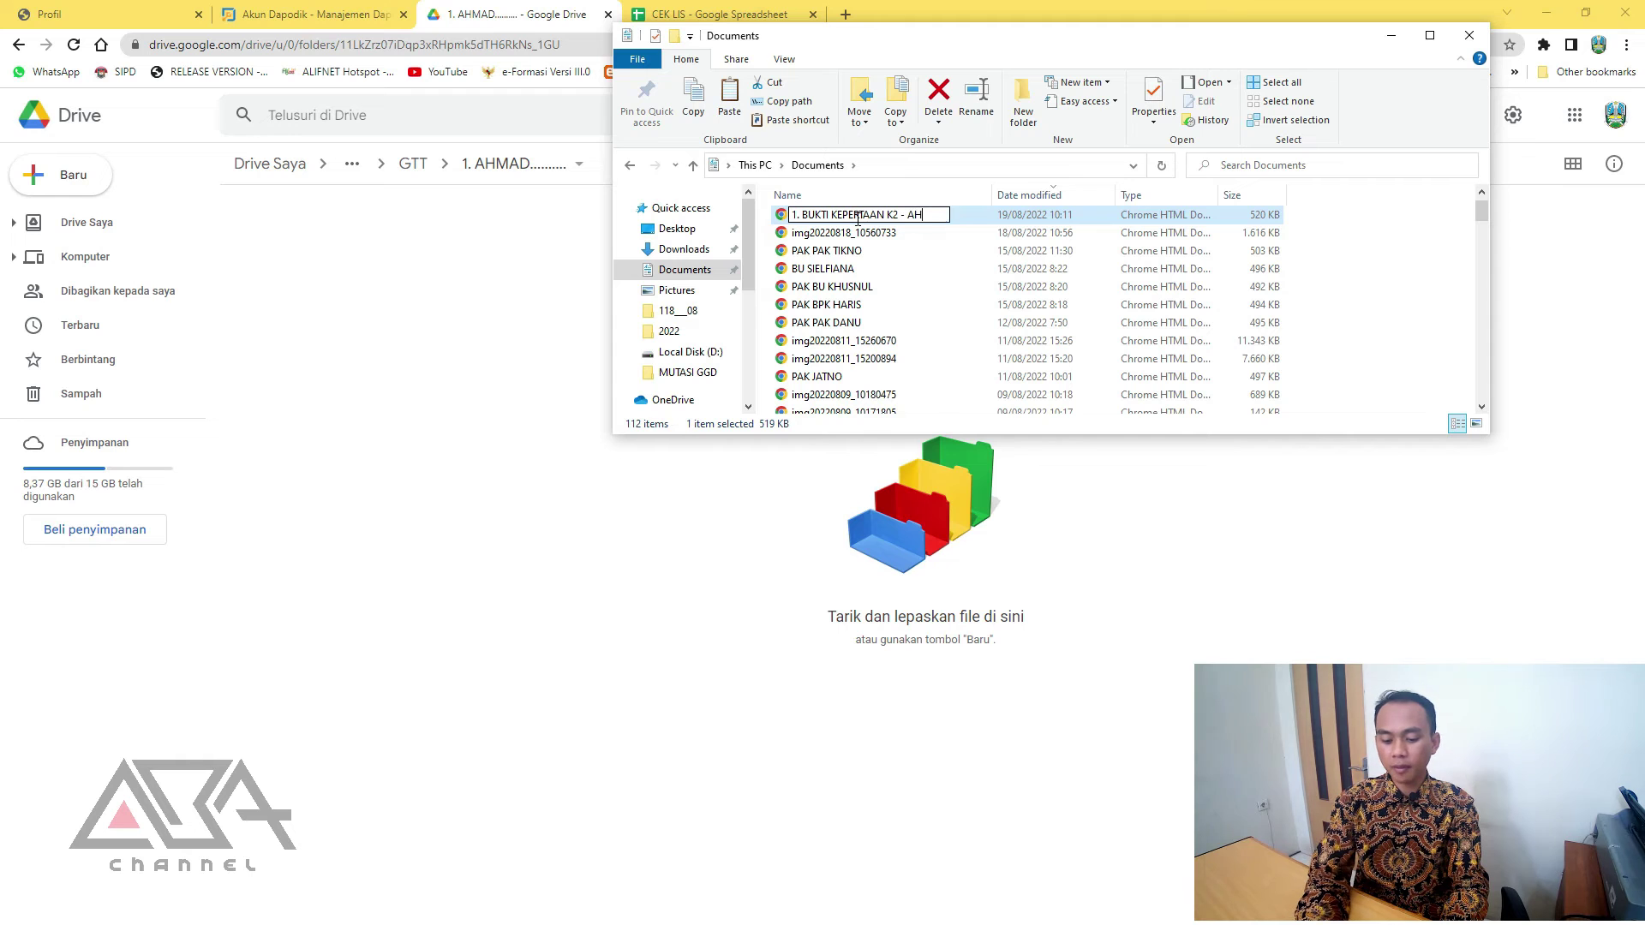
key(Return)
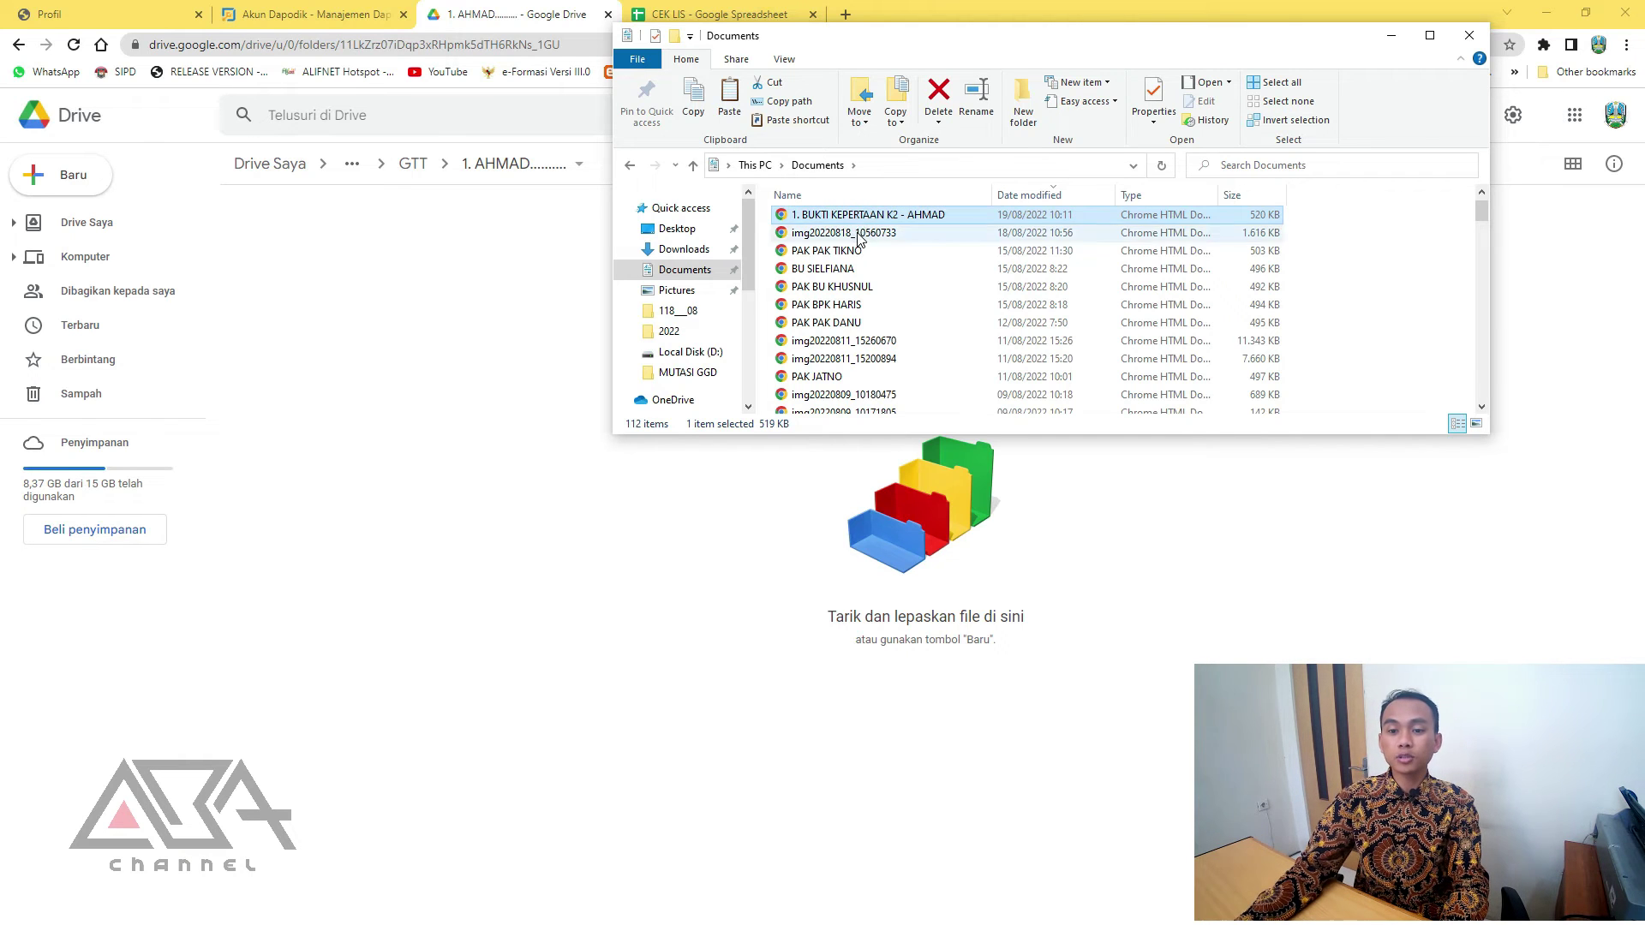
- Rename the file img20220818_10560733 as "2. SK PENGANGKATAN - " followed by the first staff member's name
click(859, 232)
click(859, 232)
text(2. SKP)
key(BackSpace)
text(PENGANGKATAN AHMAD)
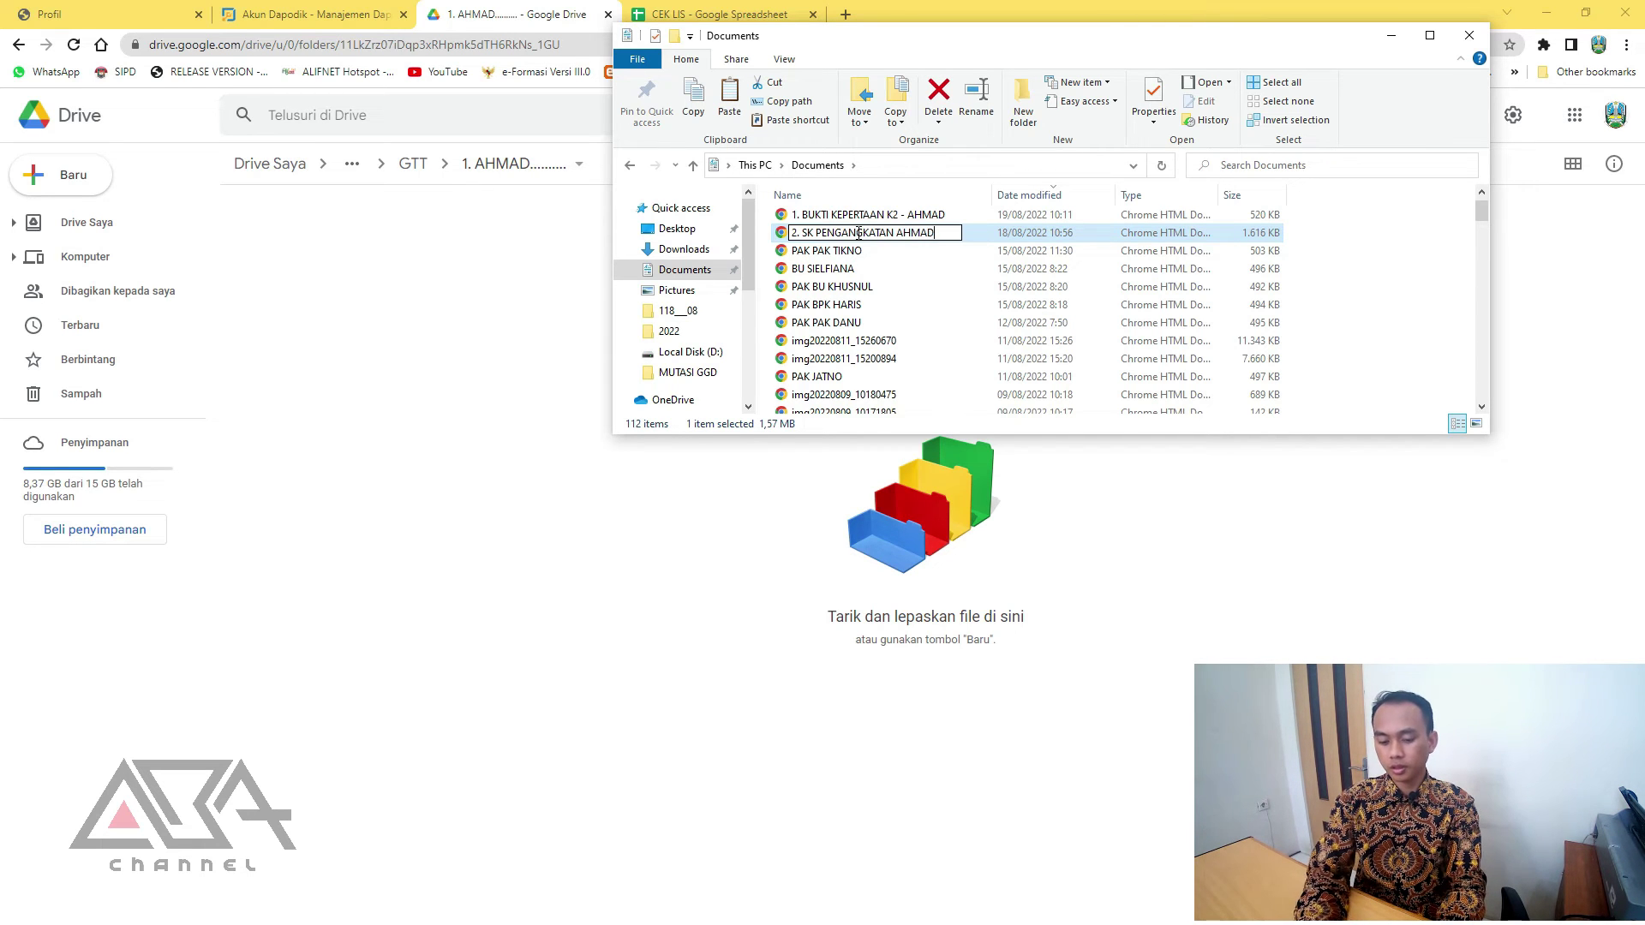
text(-)
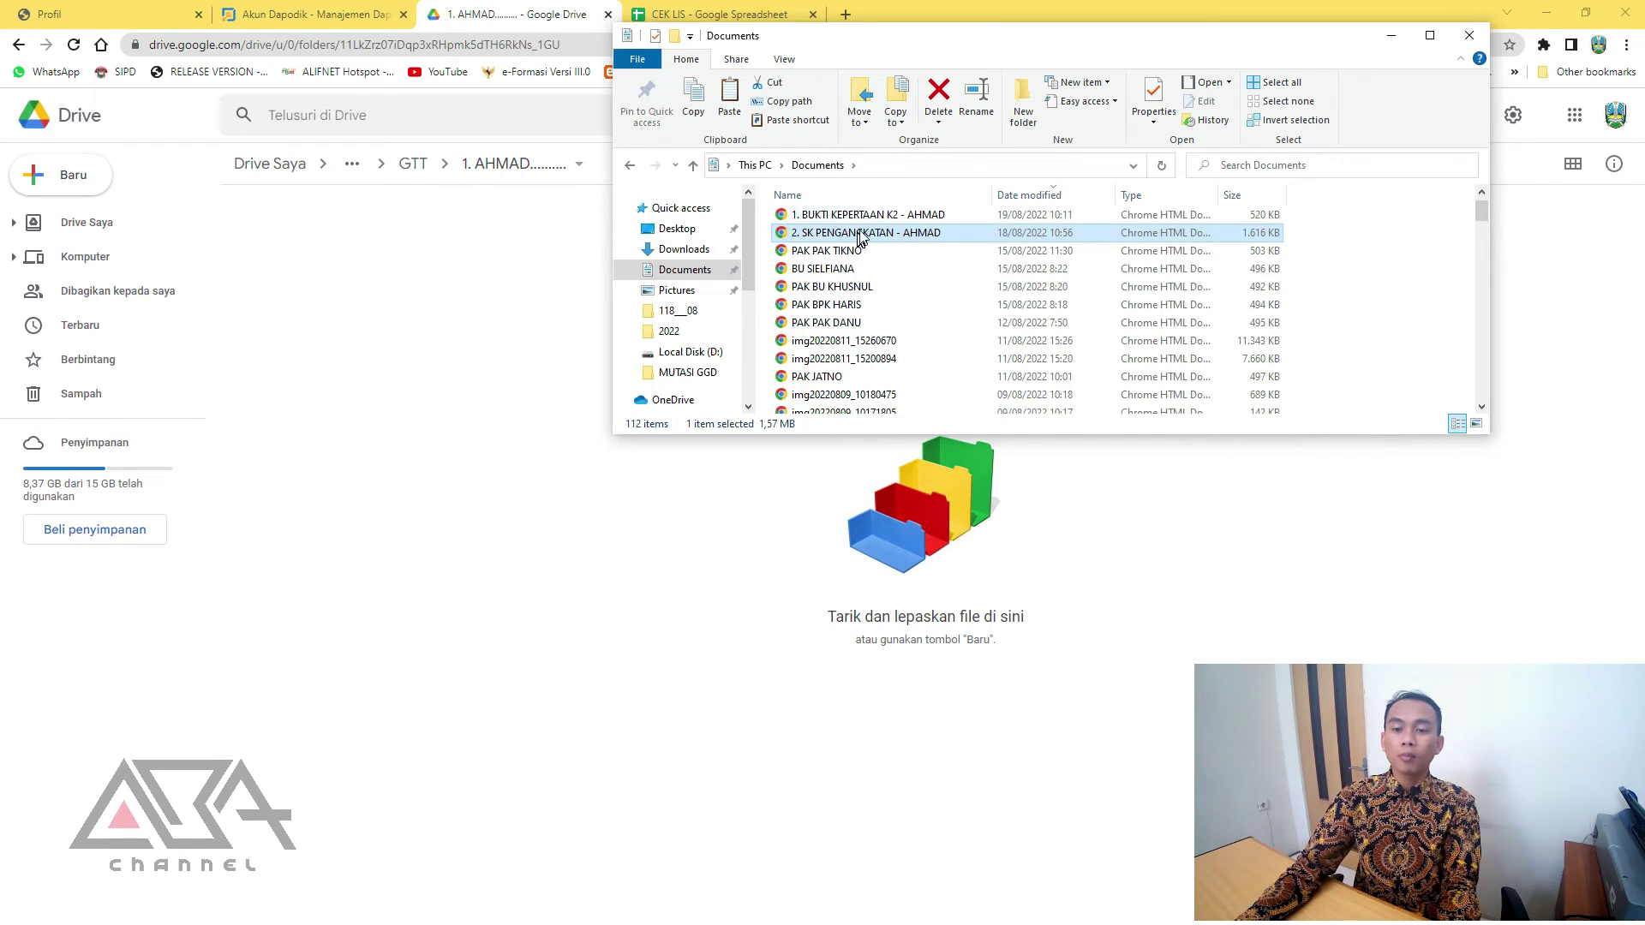
- Upload both renamed documents together from Documents into the first staff member's Google Drive folder
ctrl+click(892, 219)
drag(892, 226, 467, 289)
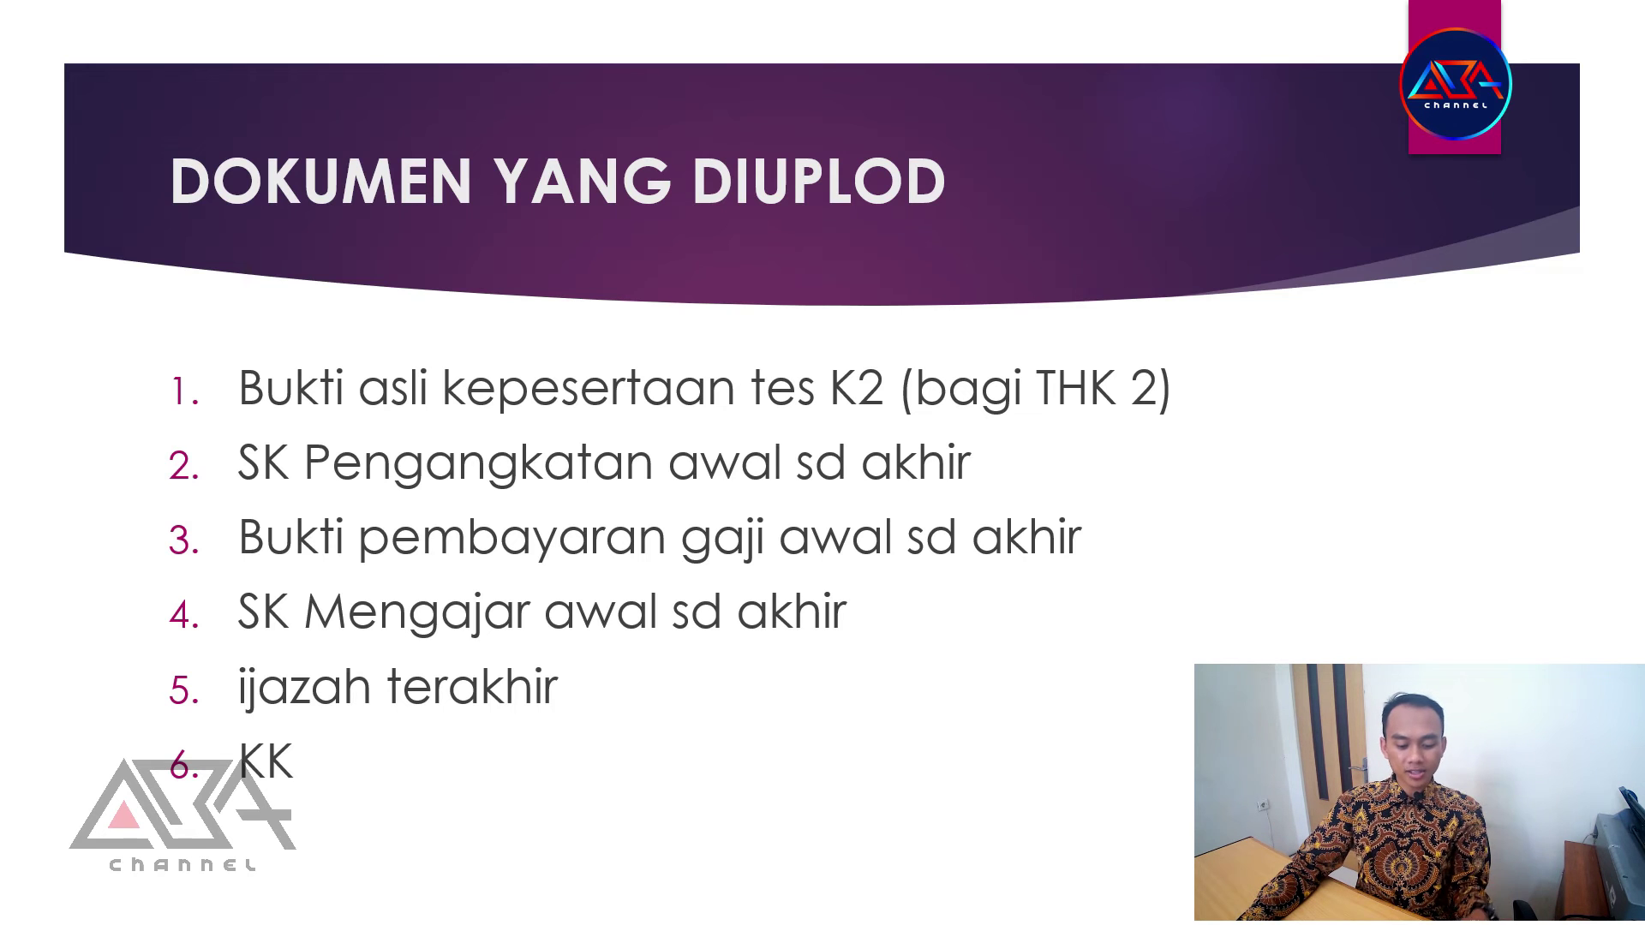
- Switch from the slideshow back to Google Drive and open the second staff member's folder inside GTT
key(super)
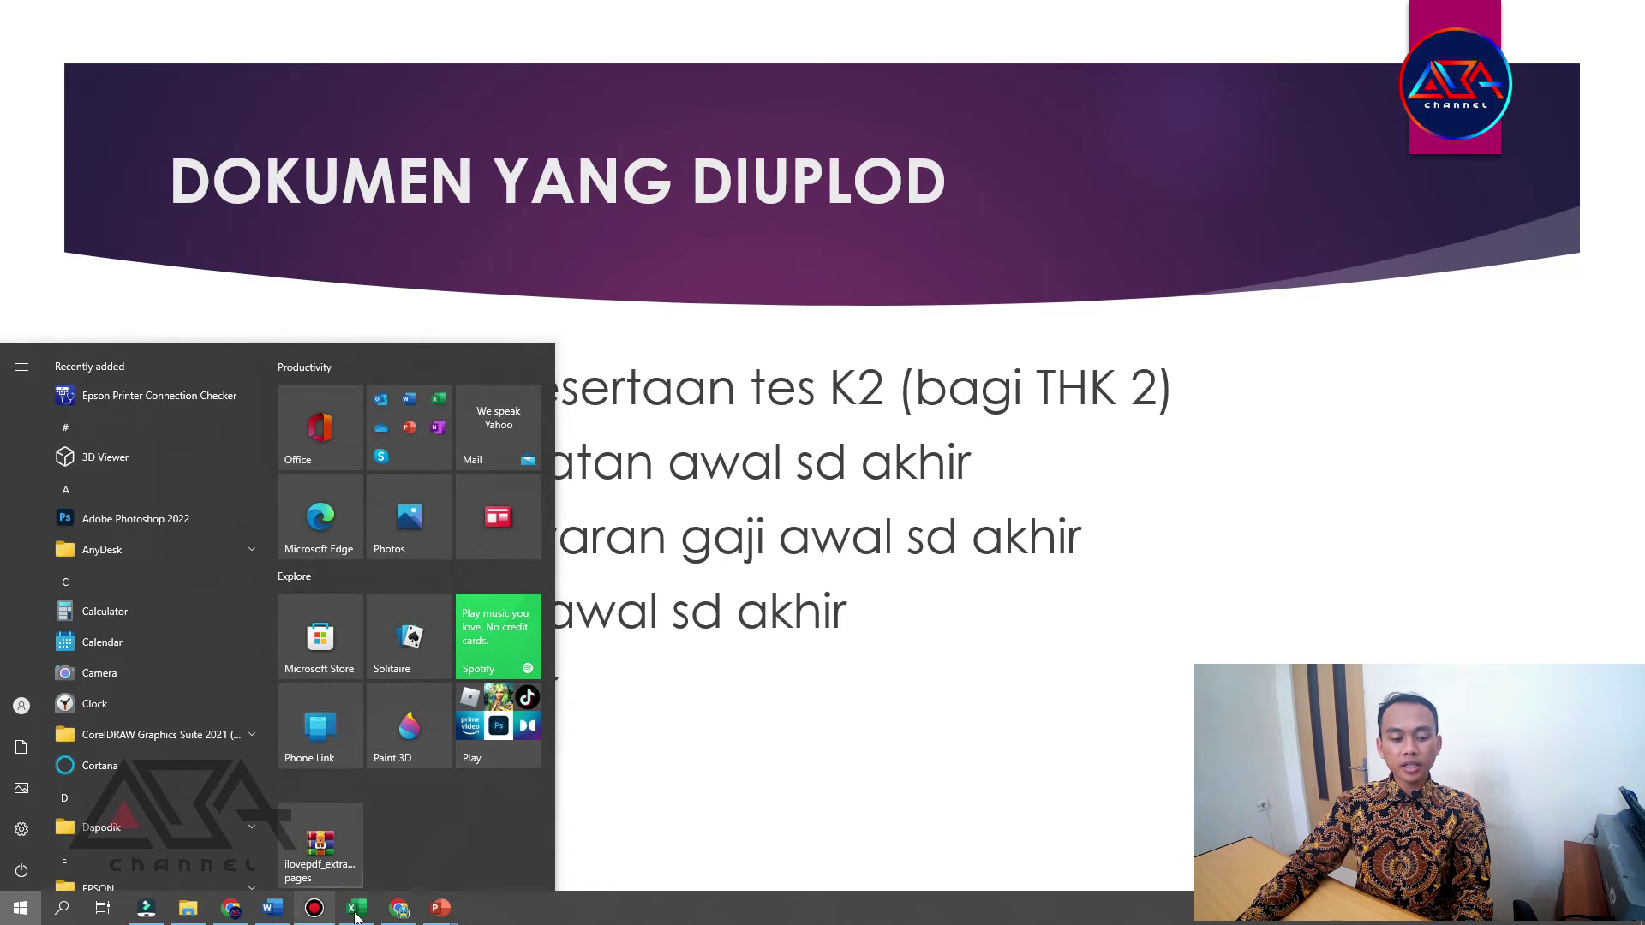
click(403, 908)
click(502, 525)
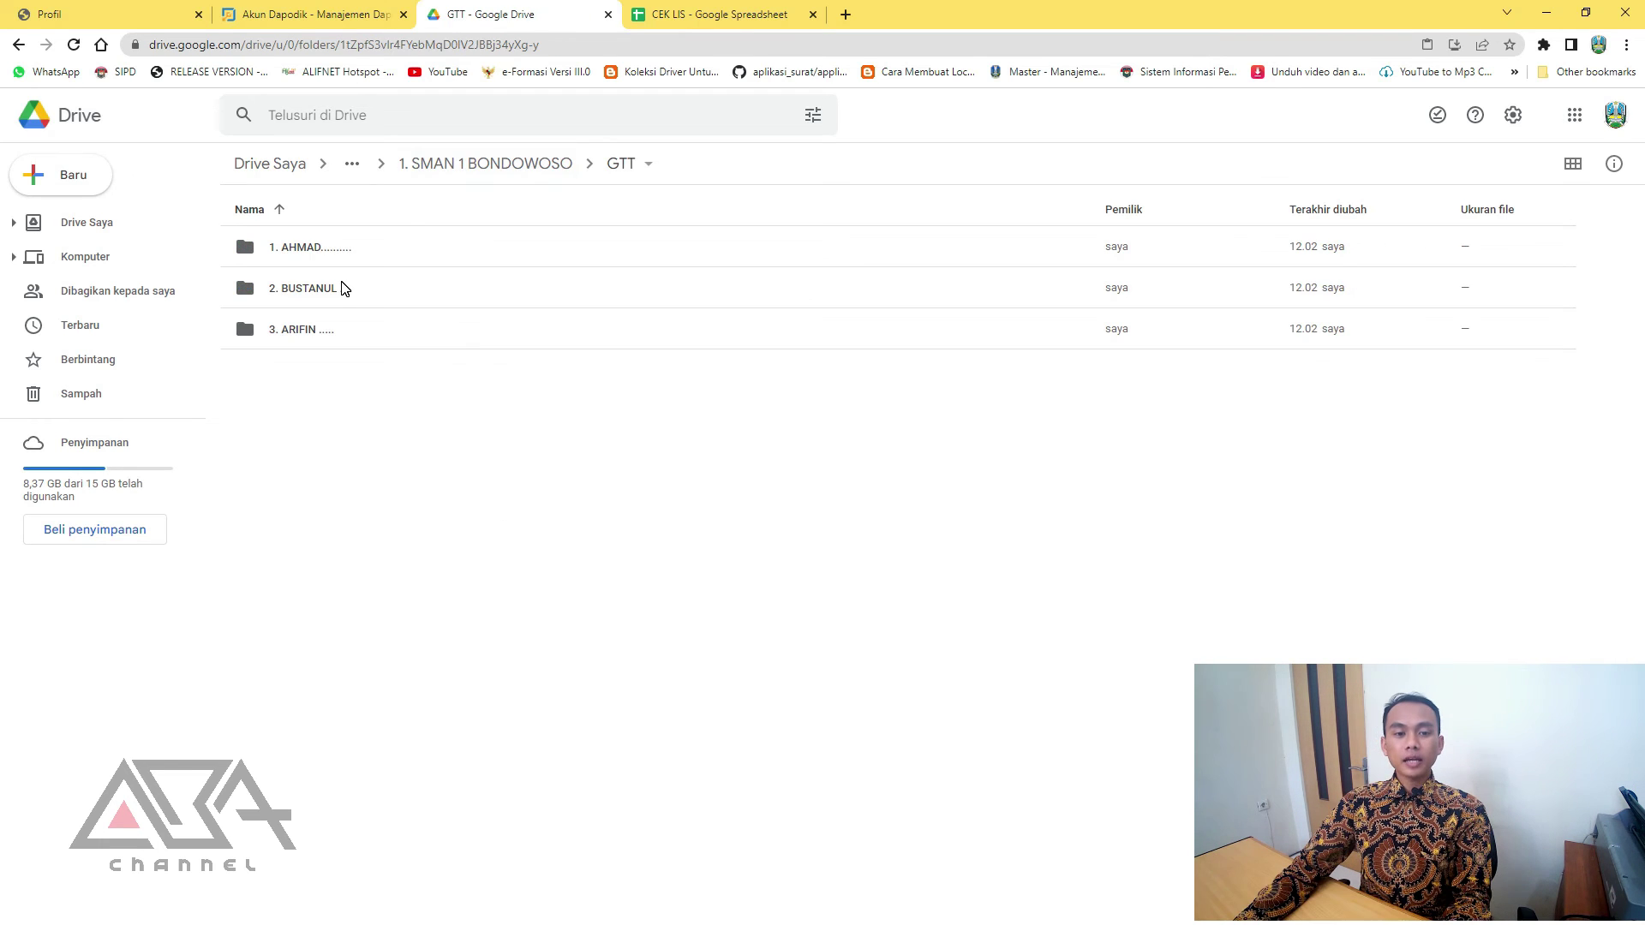
double_click(342, 284)
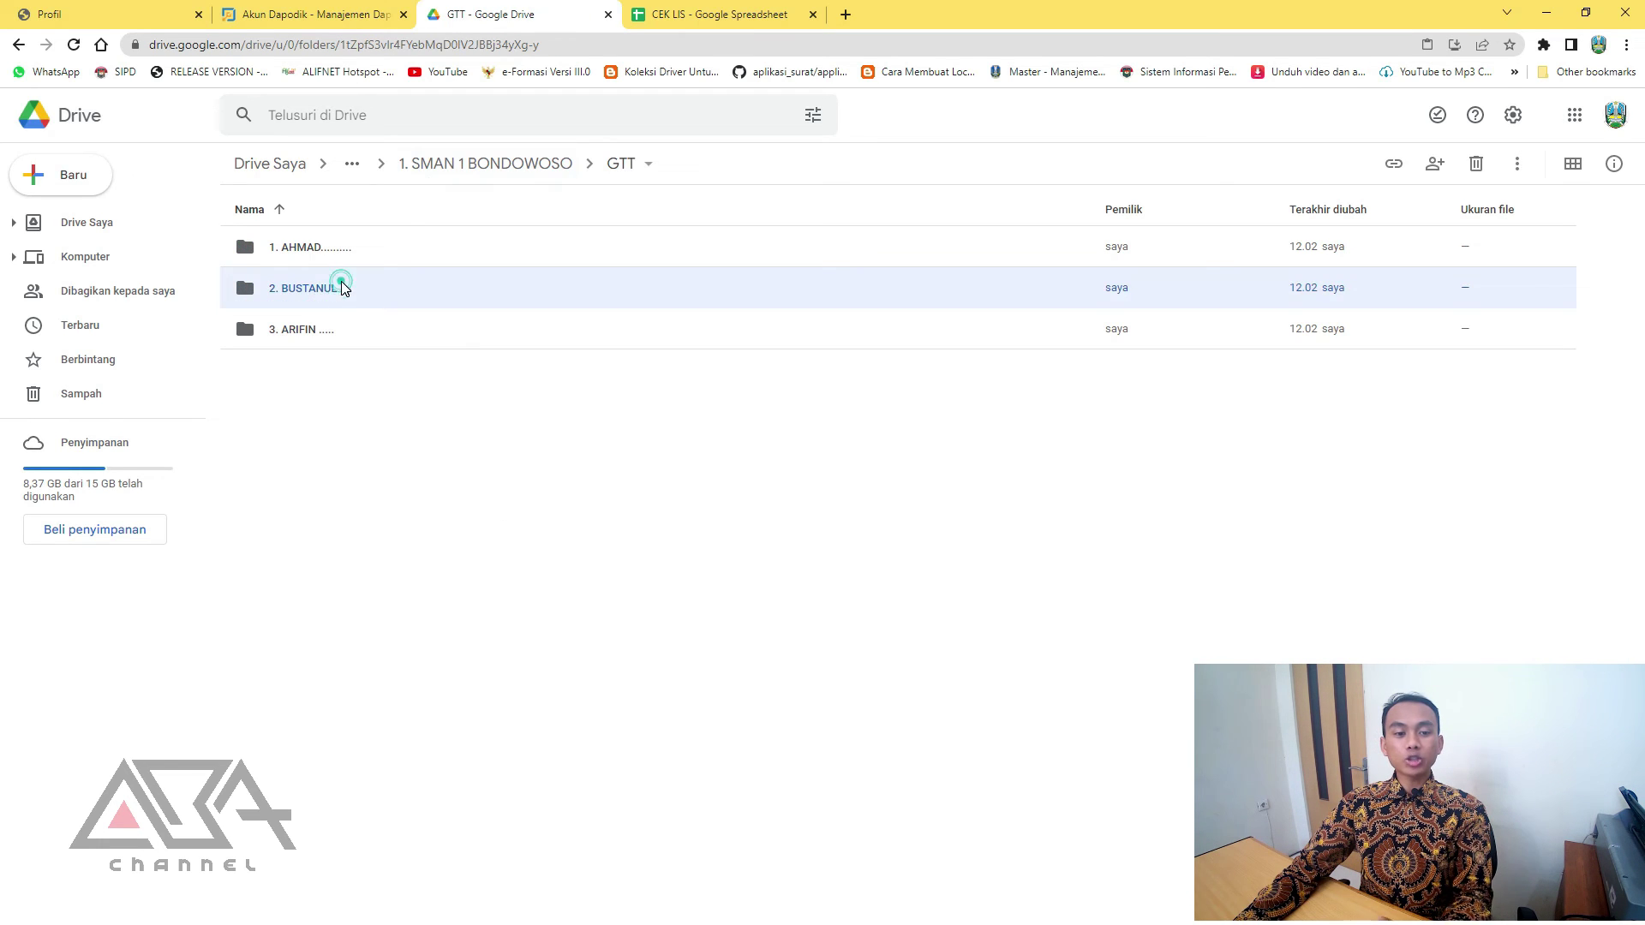